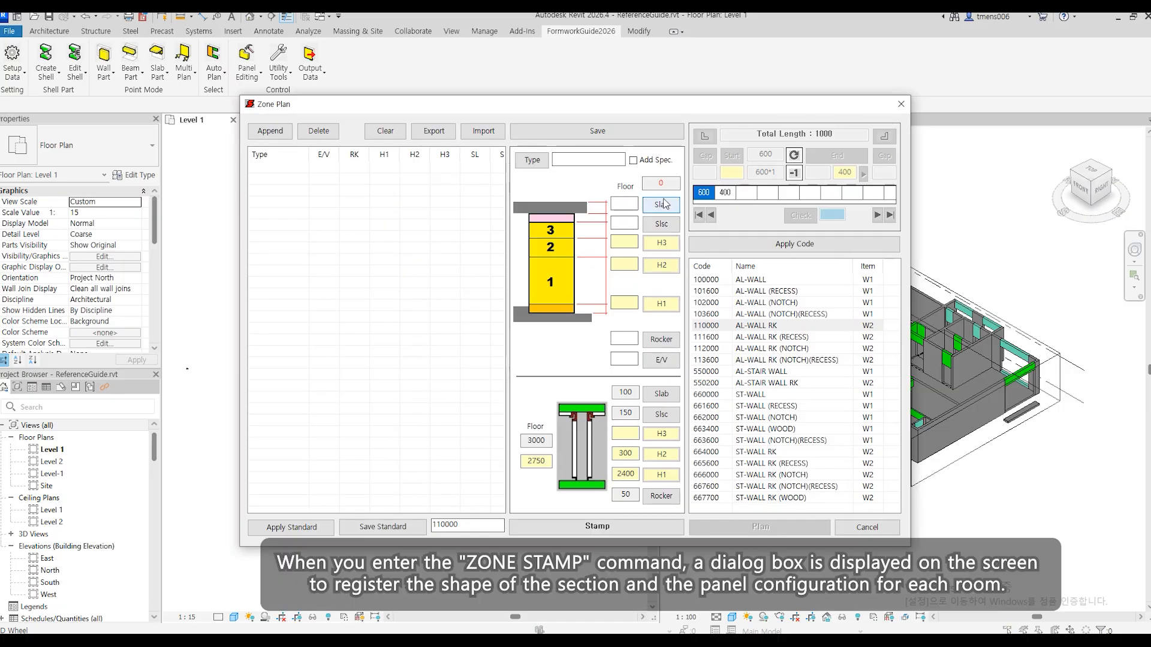
Close the Zone Plan dialog and examine the slab tag in the first room of the Level 1 plan.
left_click(867, 528)
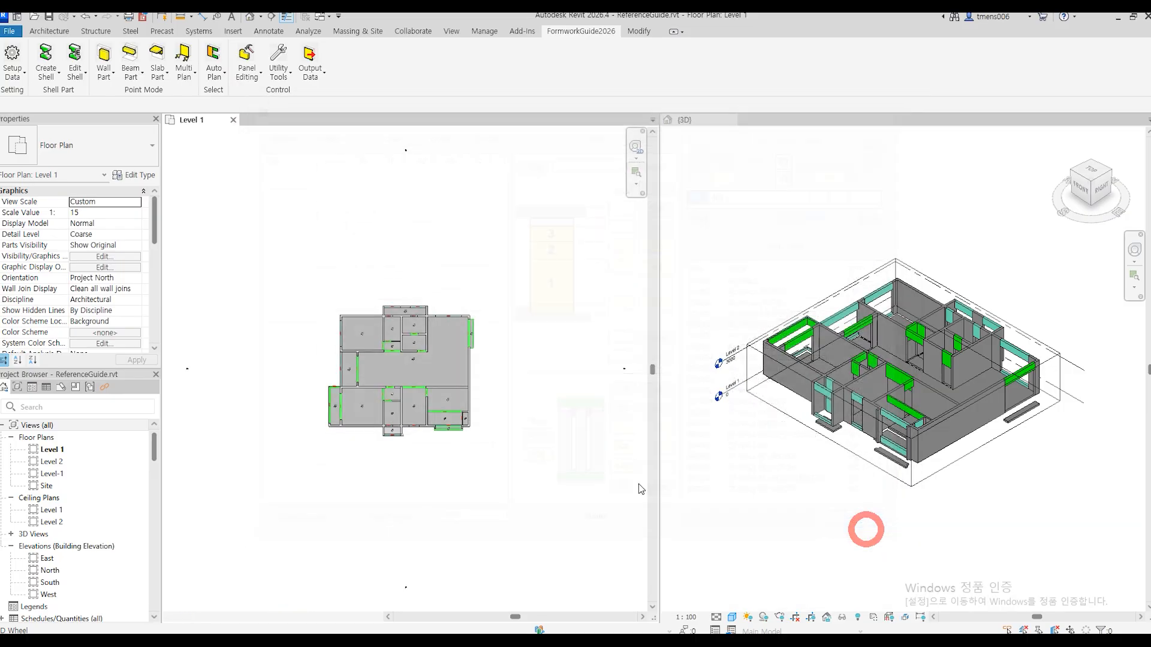
scroll(335, 380, "up", 5)
scroll(345, 373, "up", 3)
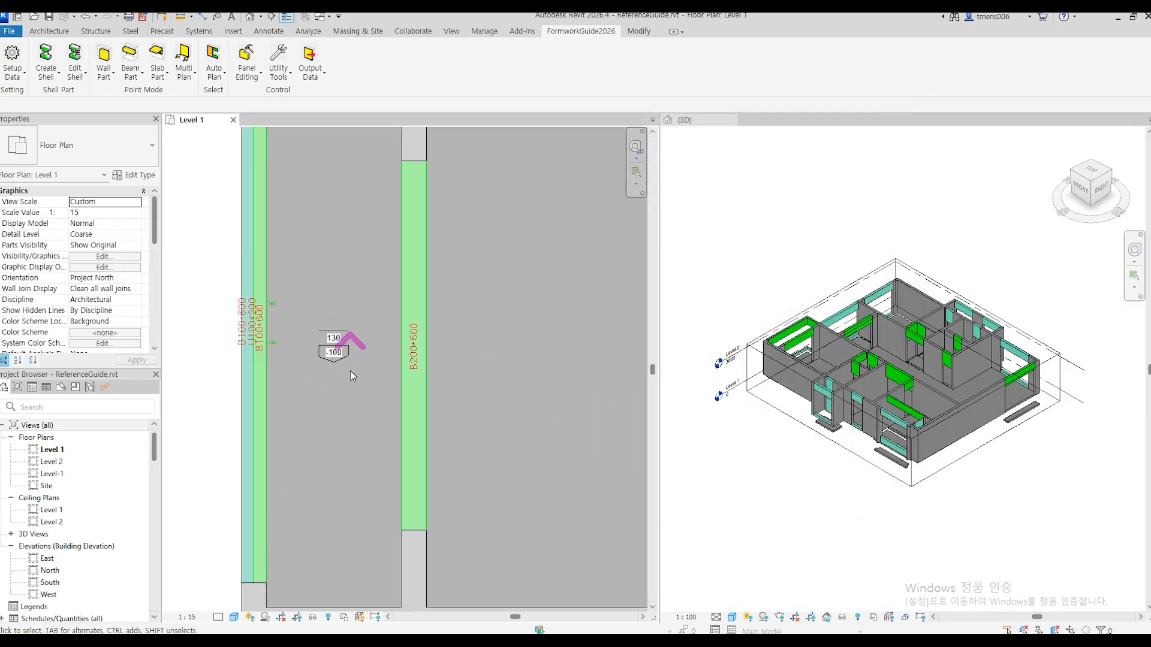
scroll(350, 371, "up", 2)
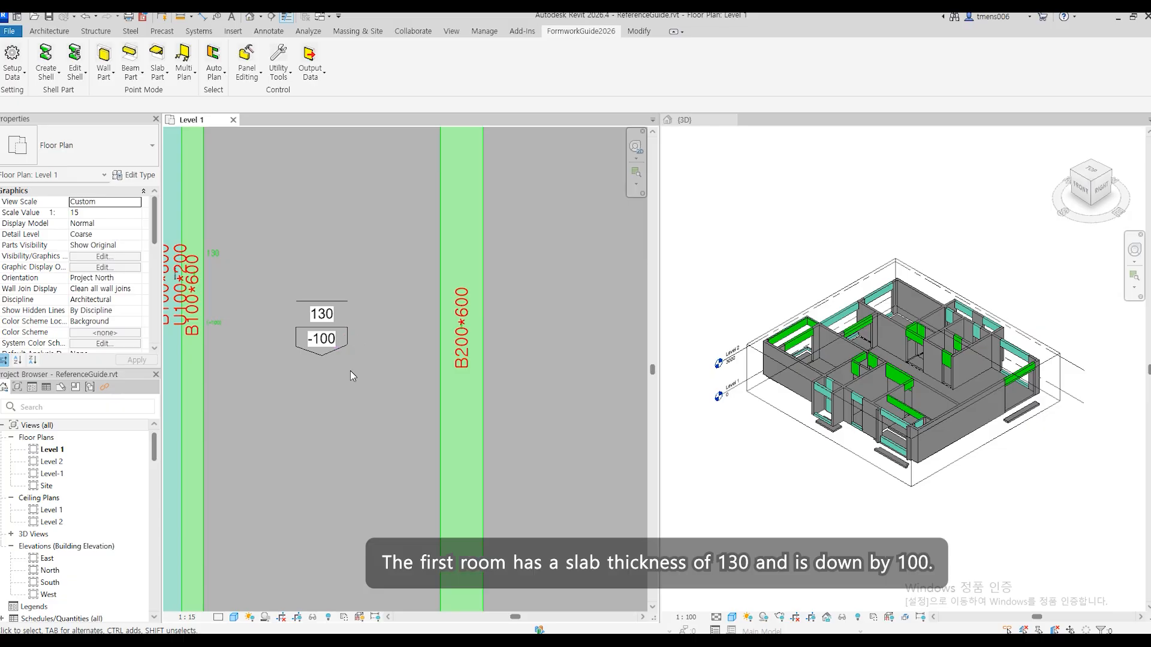
Append a new zone type named A1(130-100) in Zone Plan for the first room.
left_click(183, 60)
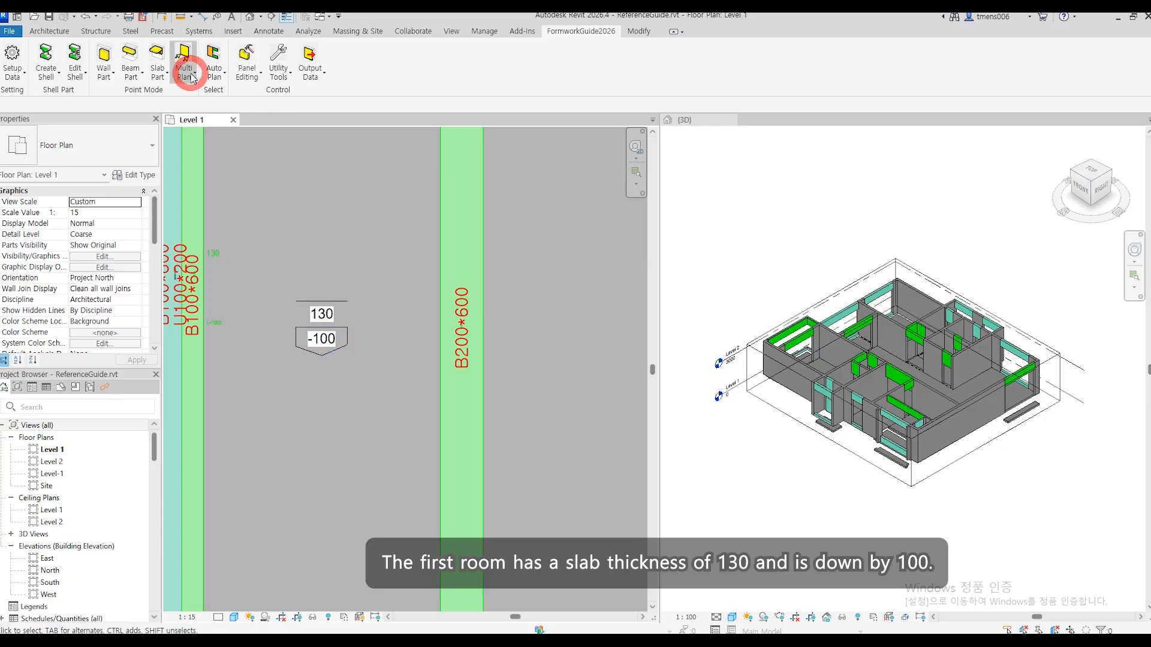
left_click(191, 88)
left_click_drag(419, 102, 580, 123)
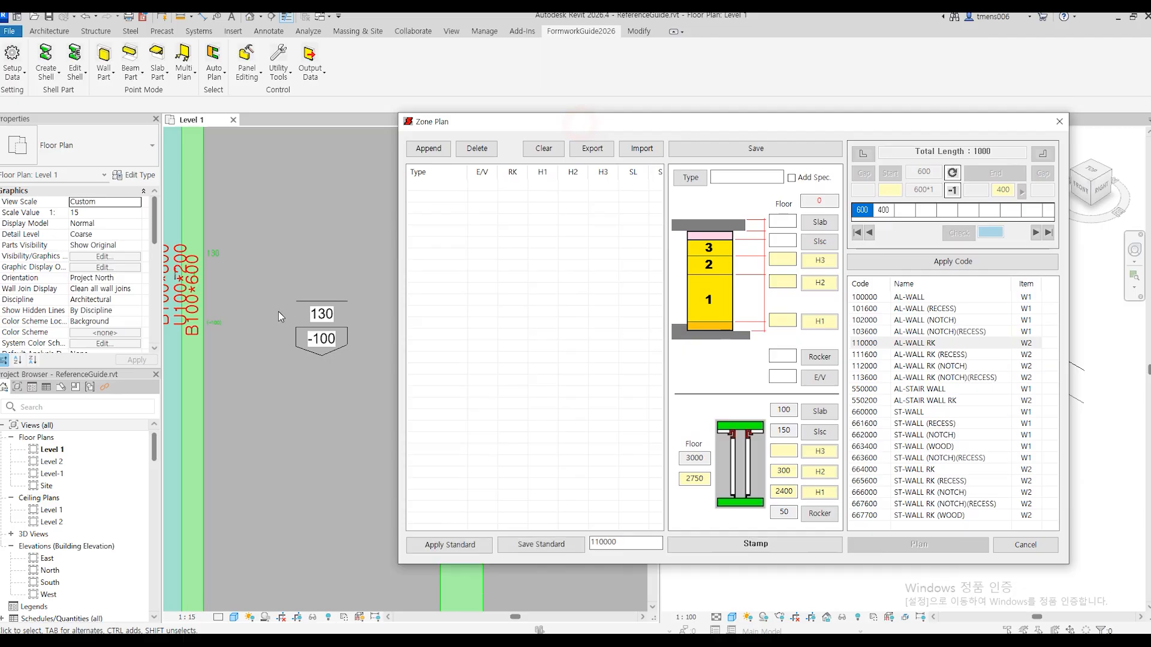
left_click(428, 148)
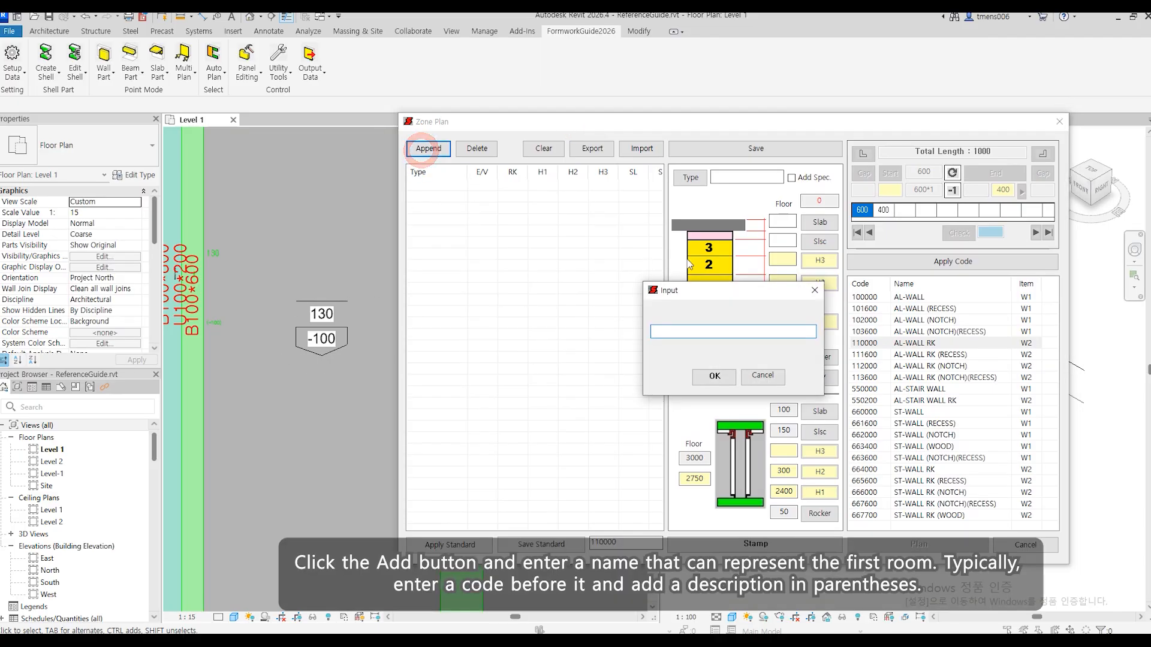
type("A1(")
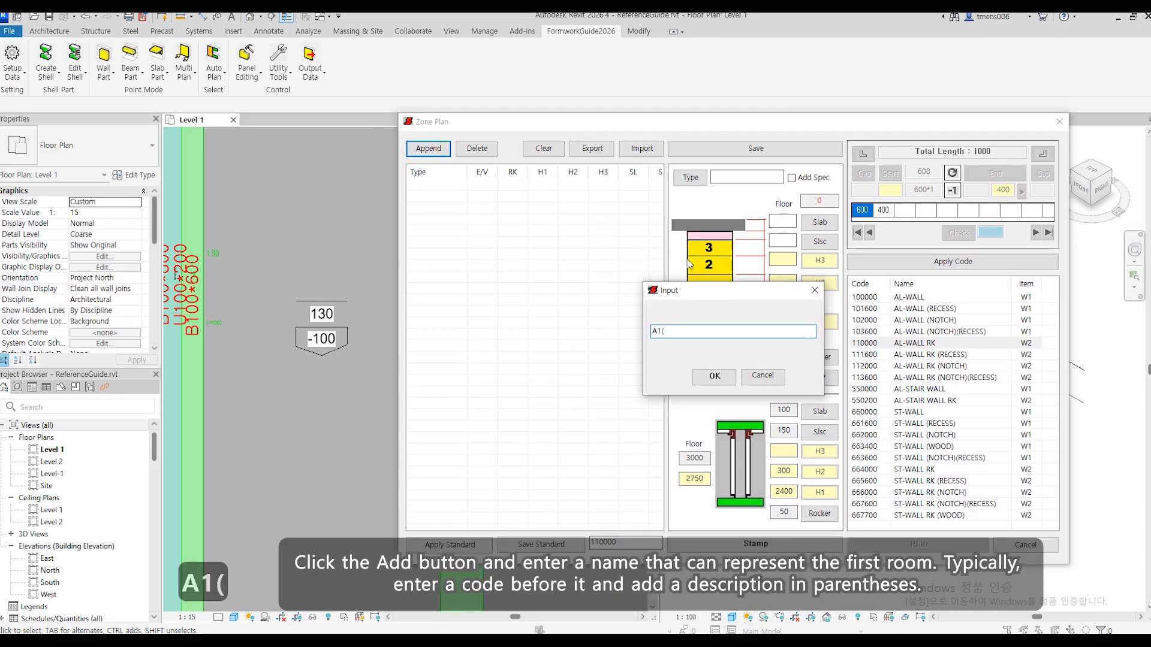
type("130")
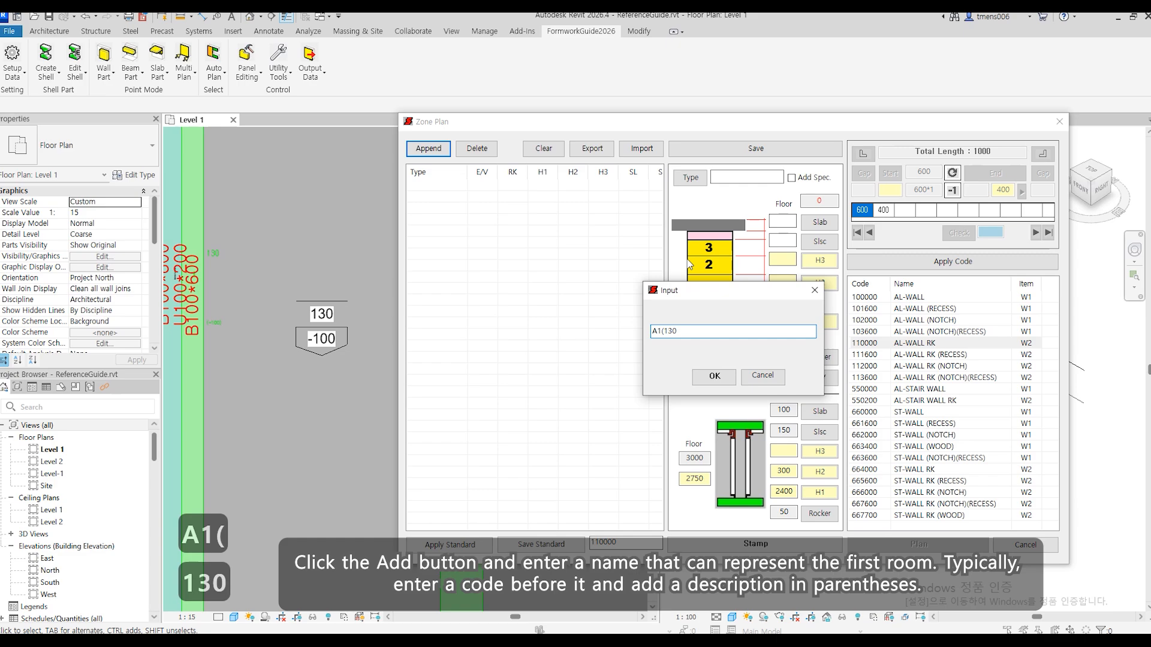
type("-100)")
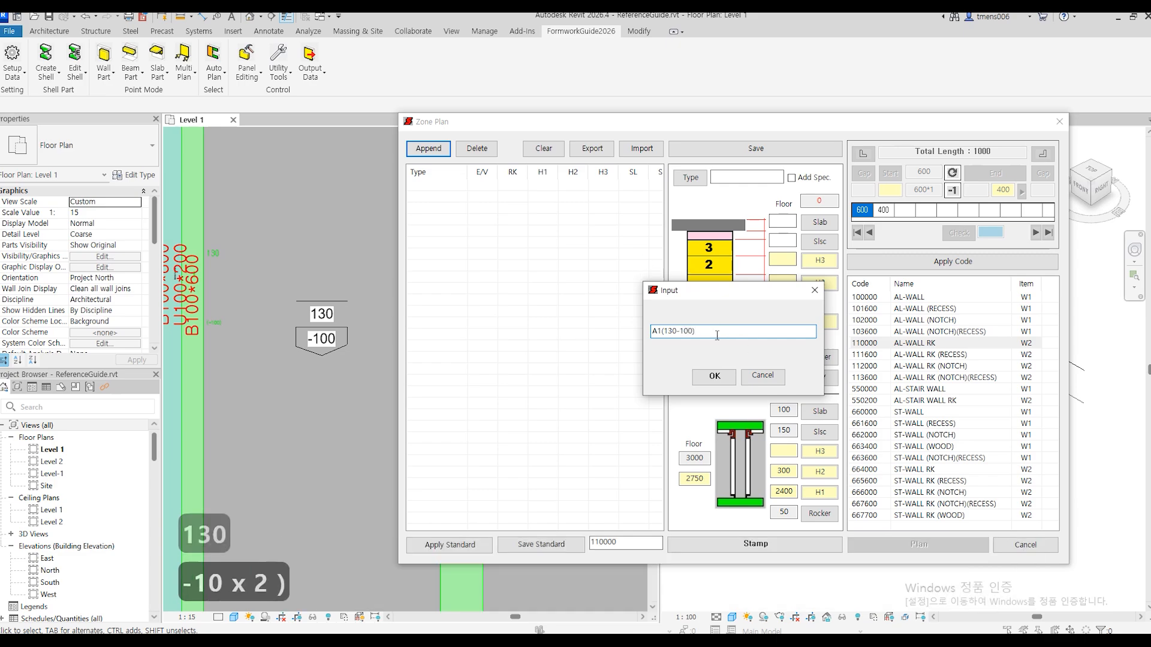
left_click(593, 332)
left_click(715, 378)
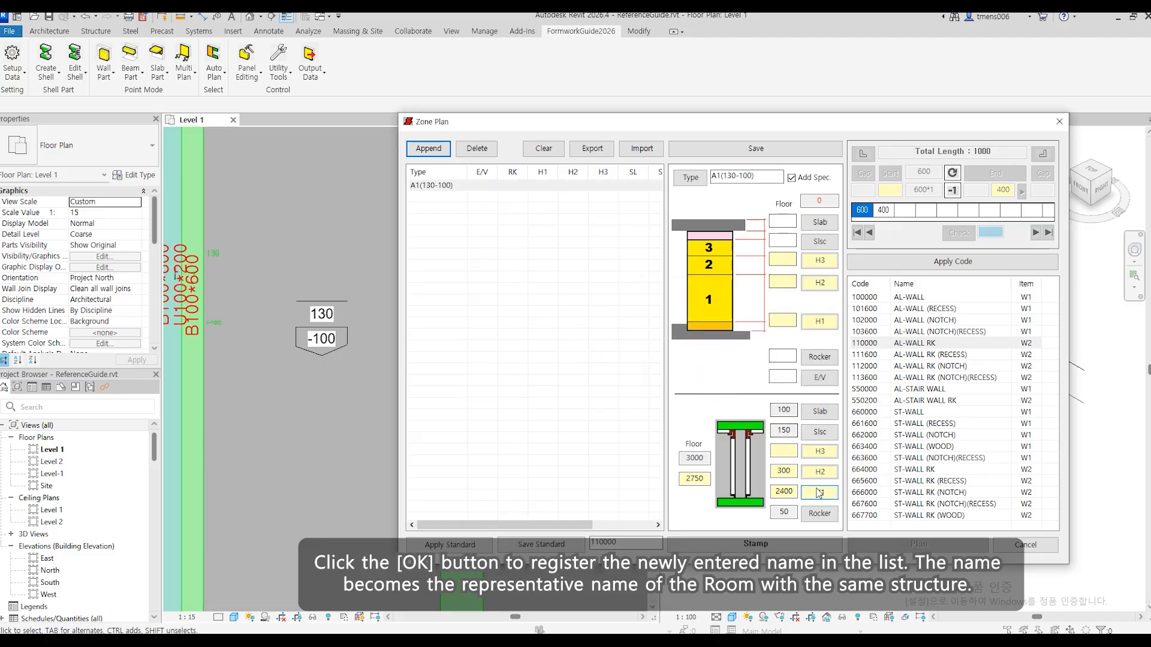
Apply the project defaults to the A1(130-100) zone: Rocker 50, H1 2400, H2 300, Slsc 150 and Slab 100.
left_click(817, 514)
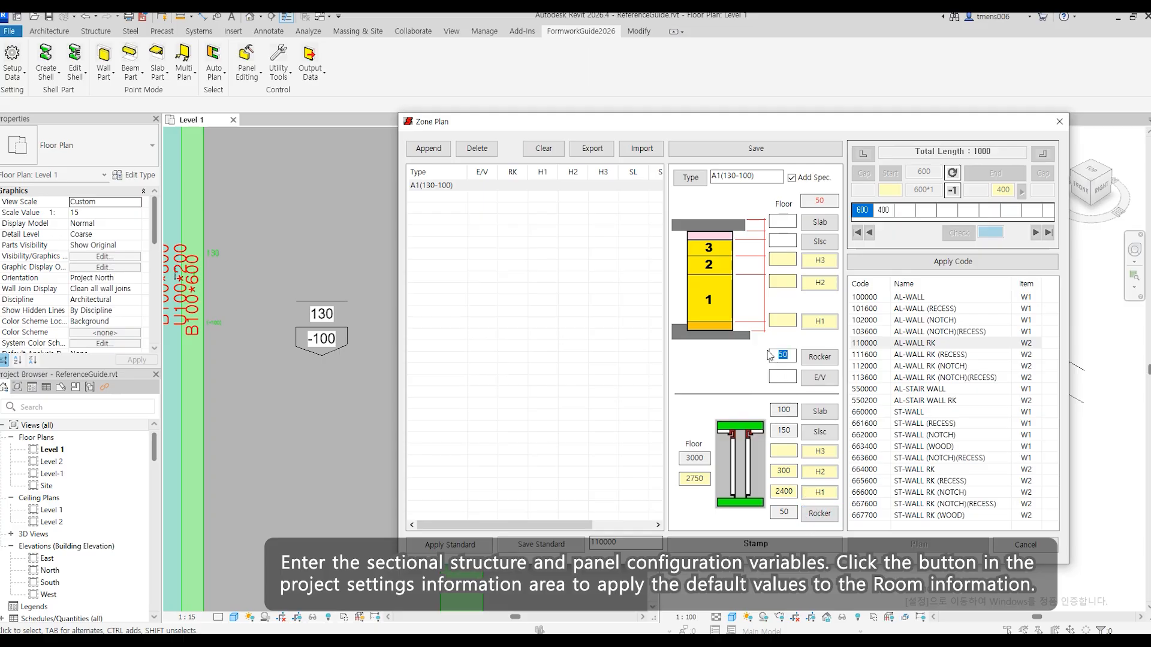
left_click(821, 491)
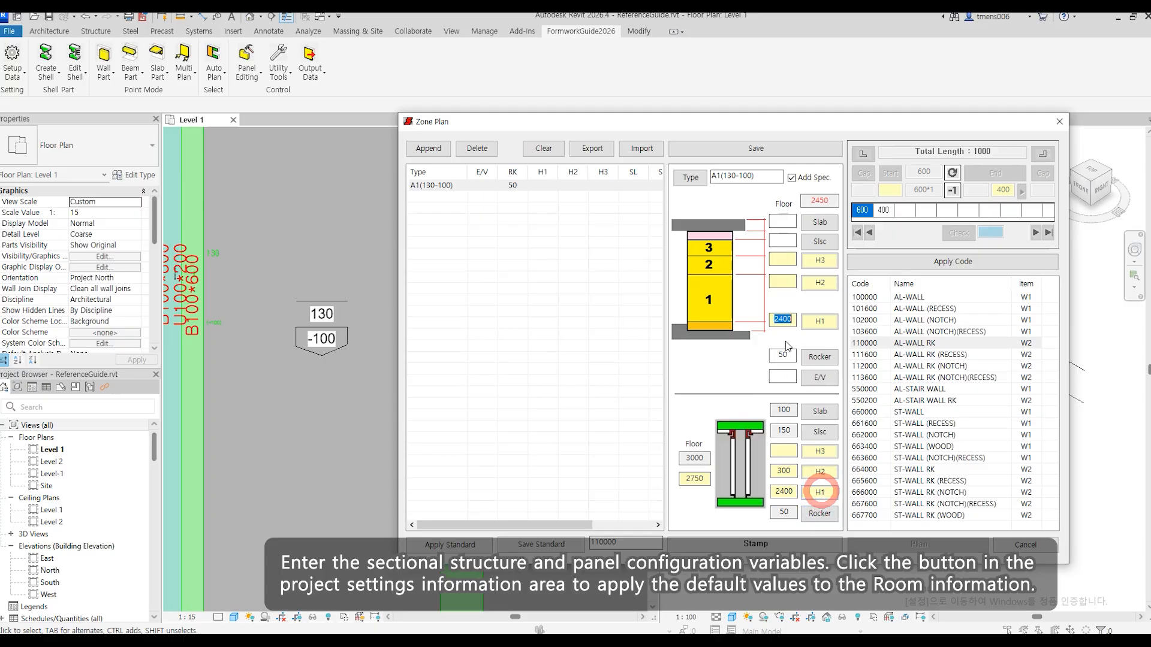
left_click(820, 473)
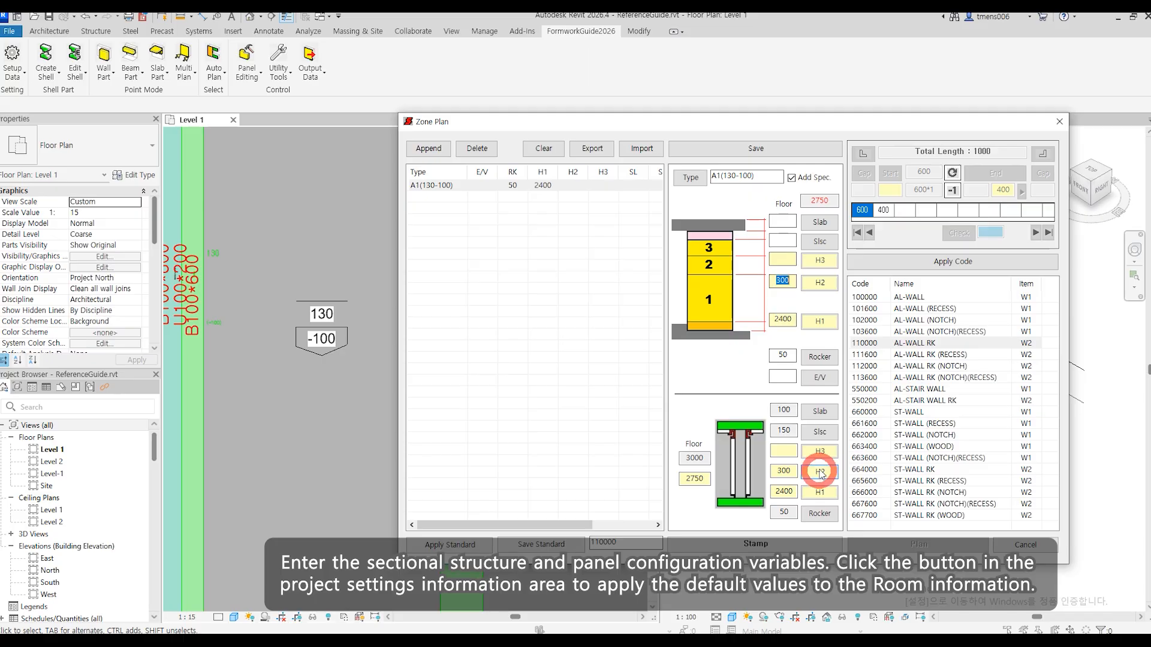
left_click(820, 431)
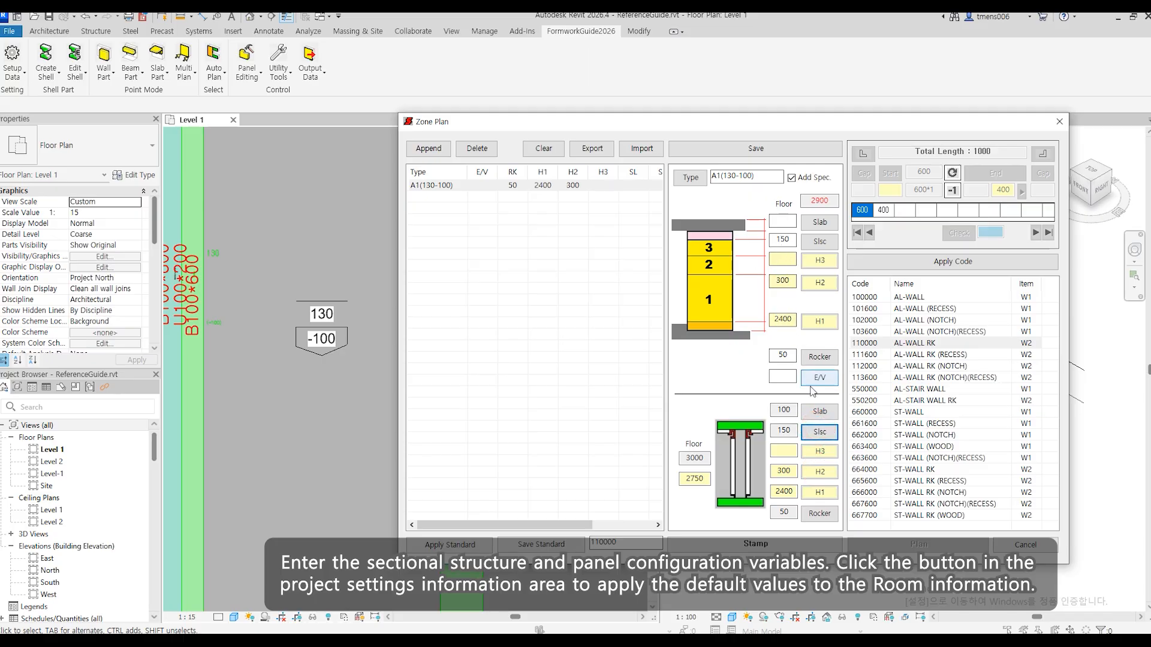
left_click(820, 413)
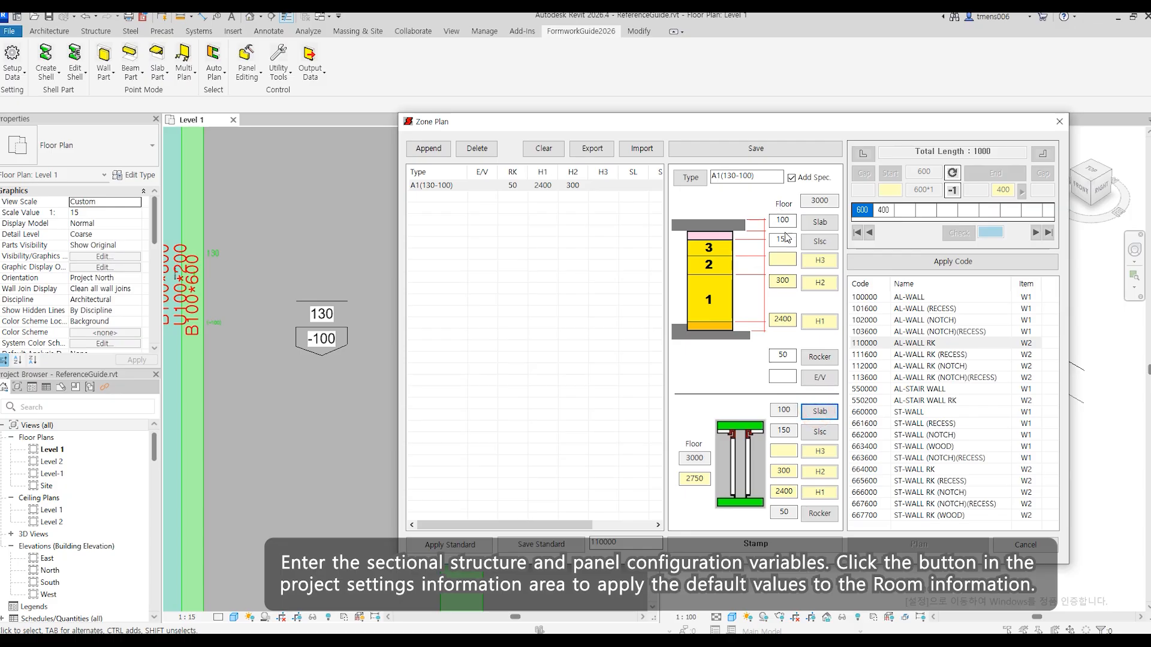
Set the A1(130-100) zone's E/V to -100 and its Rocker height to 150.
left_click(789, 378)
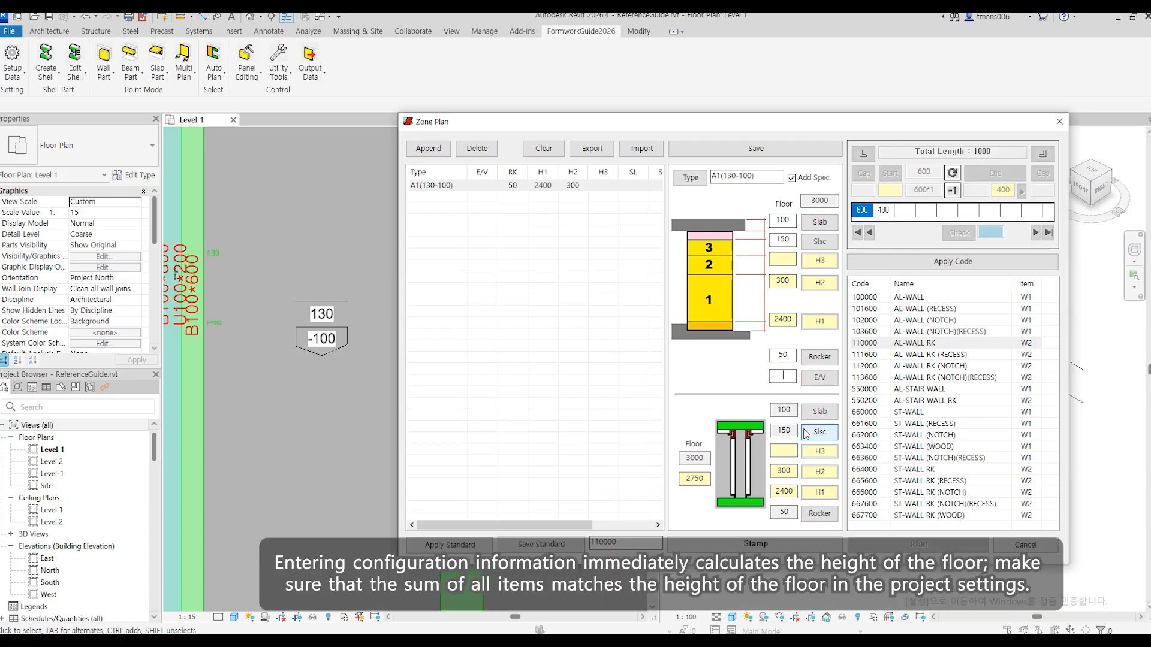
type("-100")
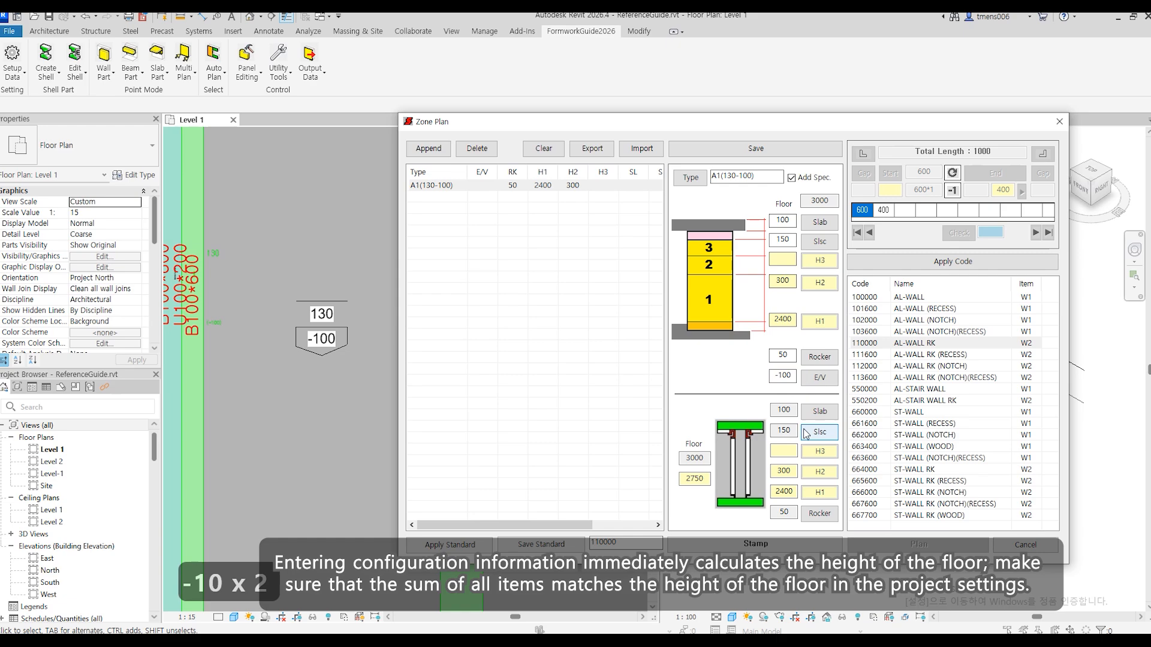
double_click(785, 374)
double_click(774, 355)
type("15")
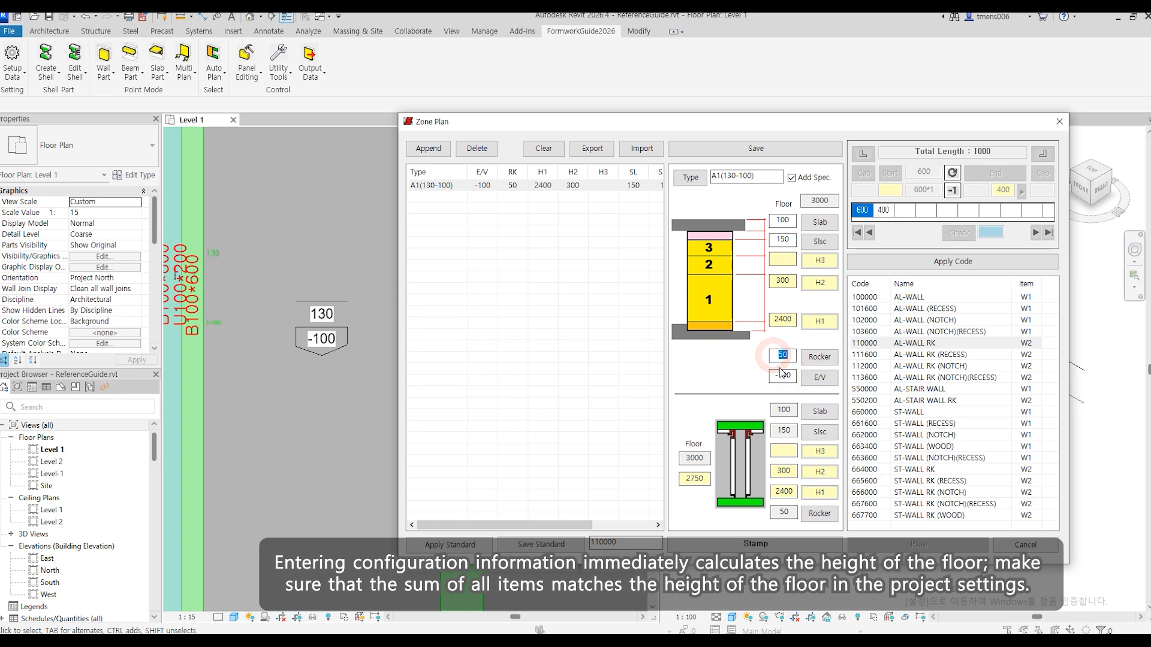
type("0")
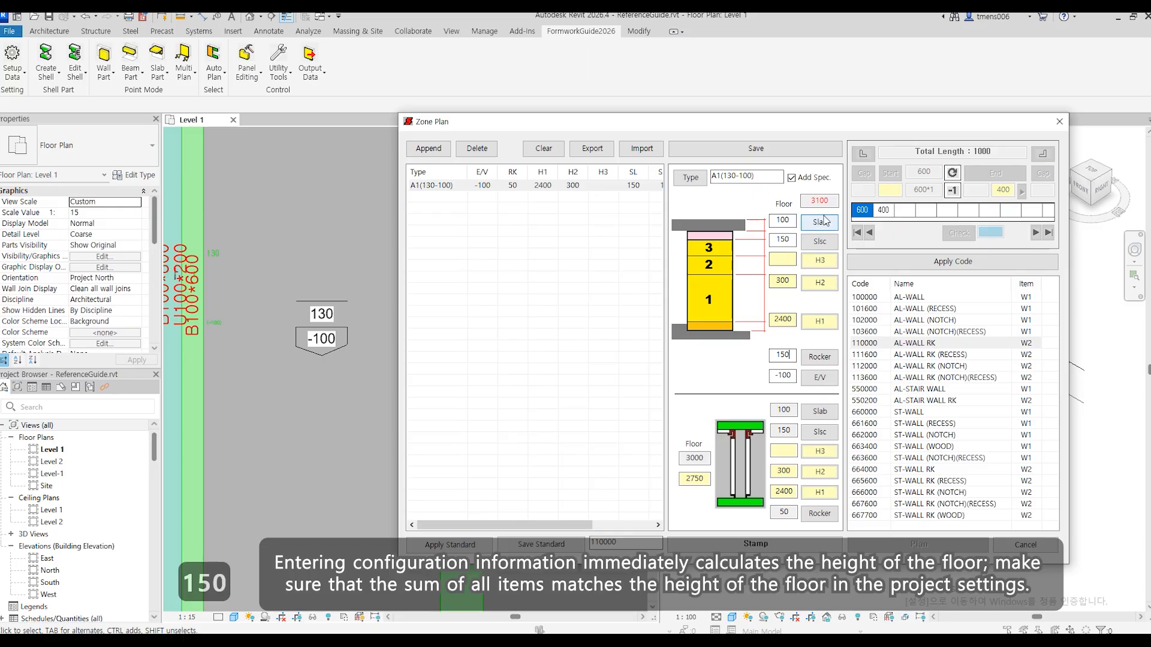
Set the zone's H2 to 200 to match the project floor height, and save the zone variables.
double_click(806, 200)
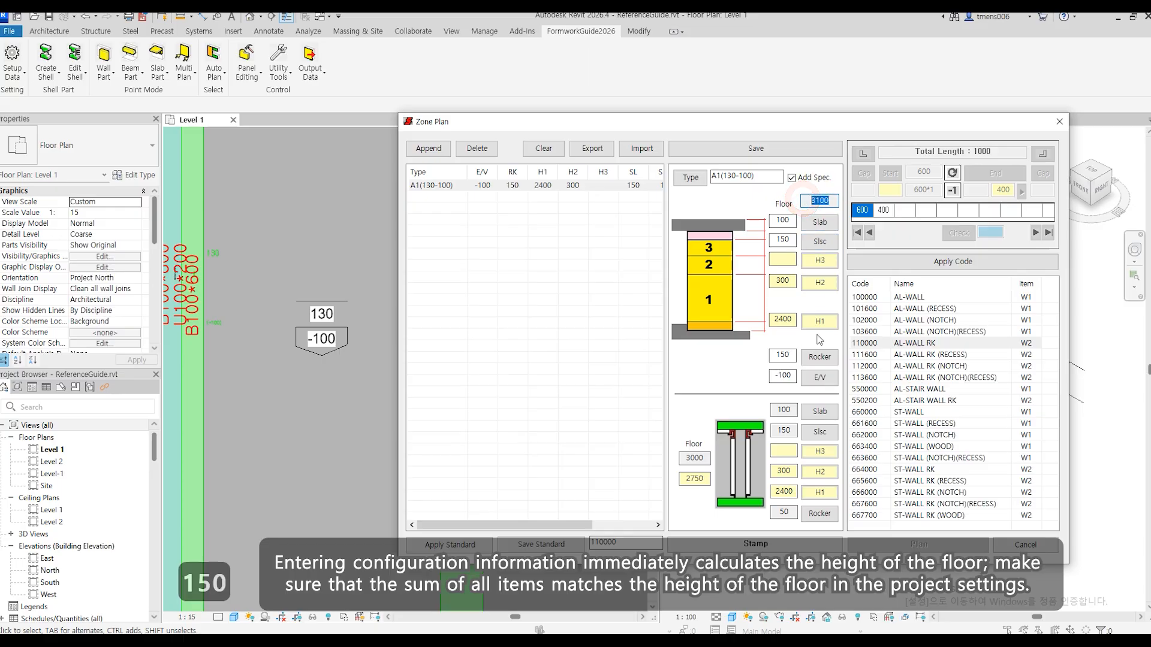
double_click(783, 281)
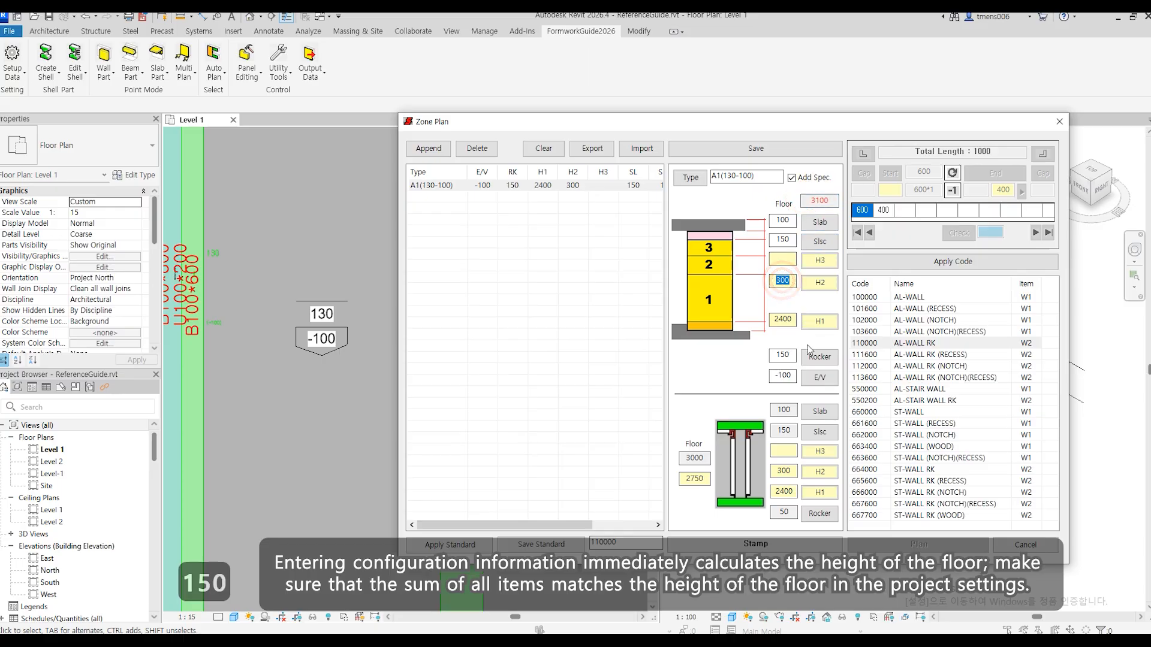
type("200")
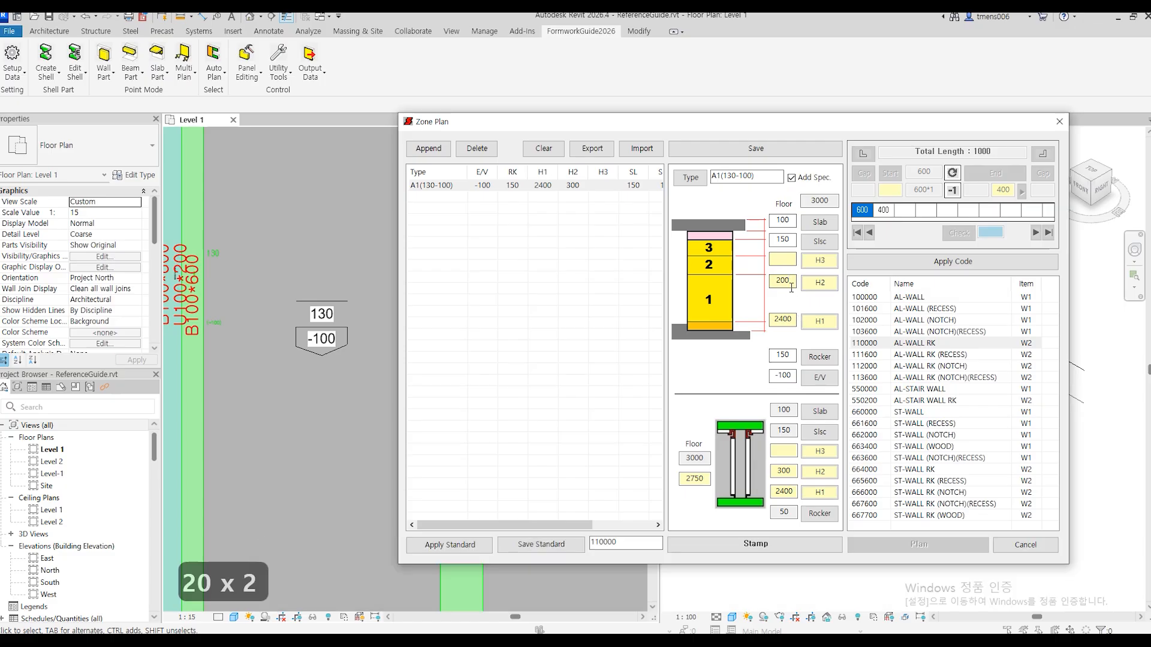
double_click(827, 201)
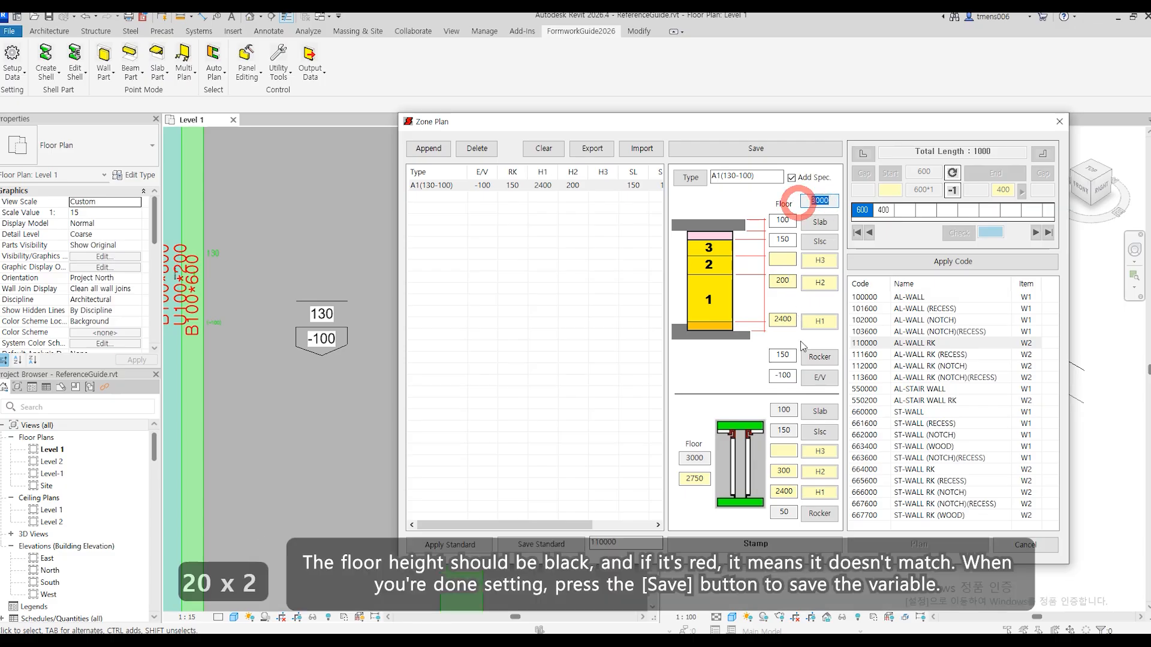
left_click(755, 150)
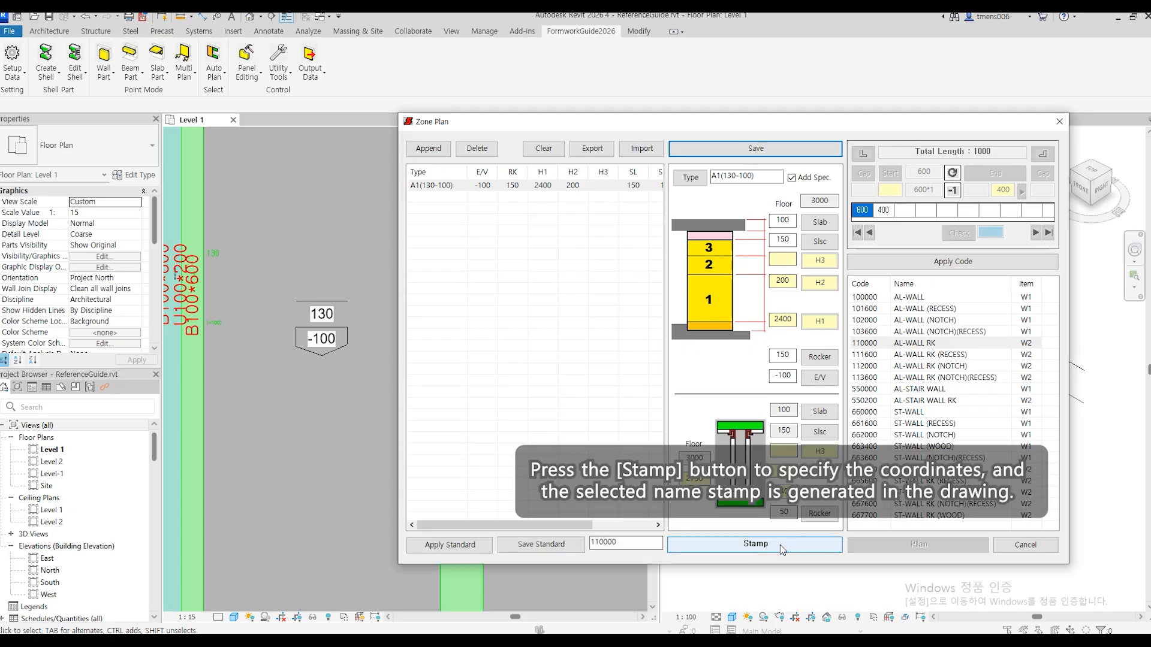
Stamp the A1 zone name in the first room, just below its slab tag.
left_click(778, 544)
left_click(314, 401)
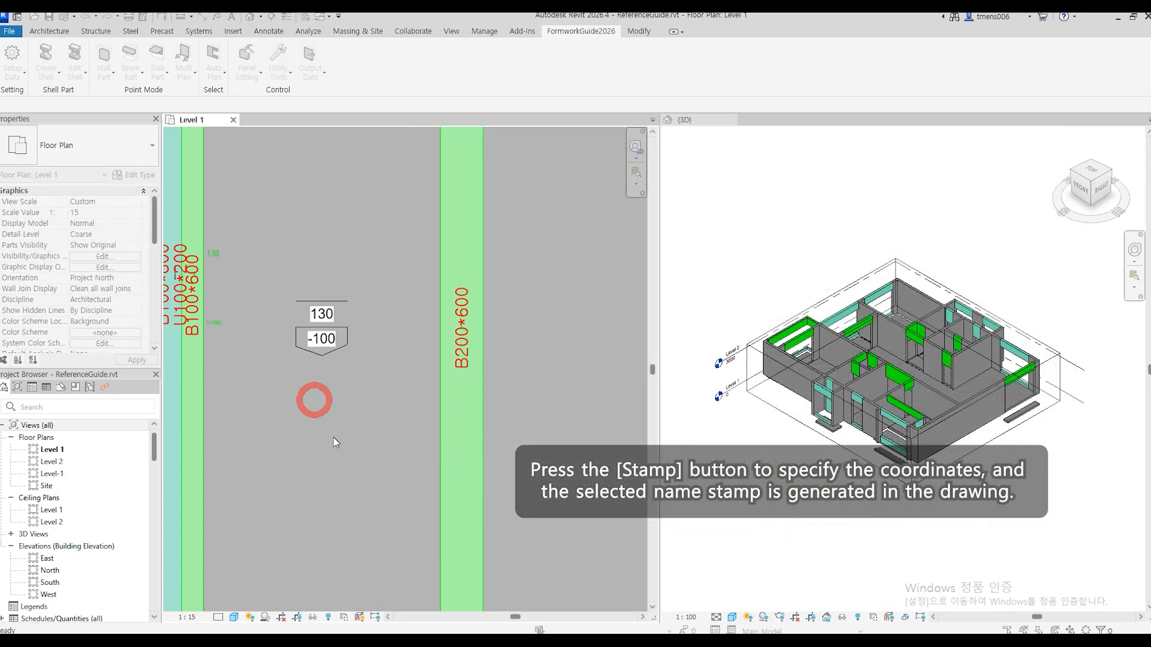
key("Escape")
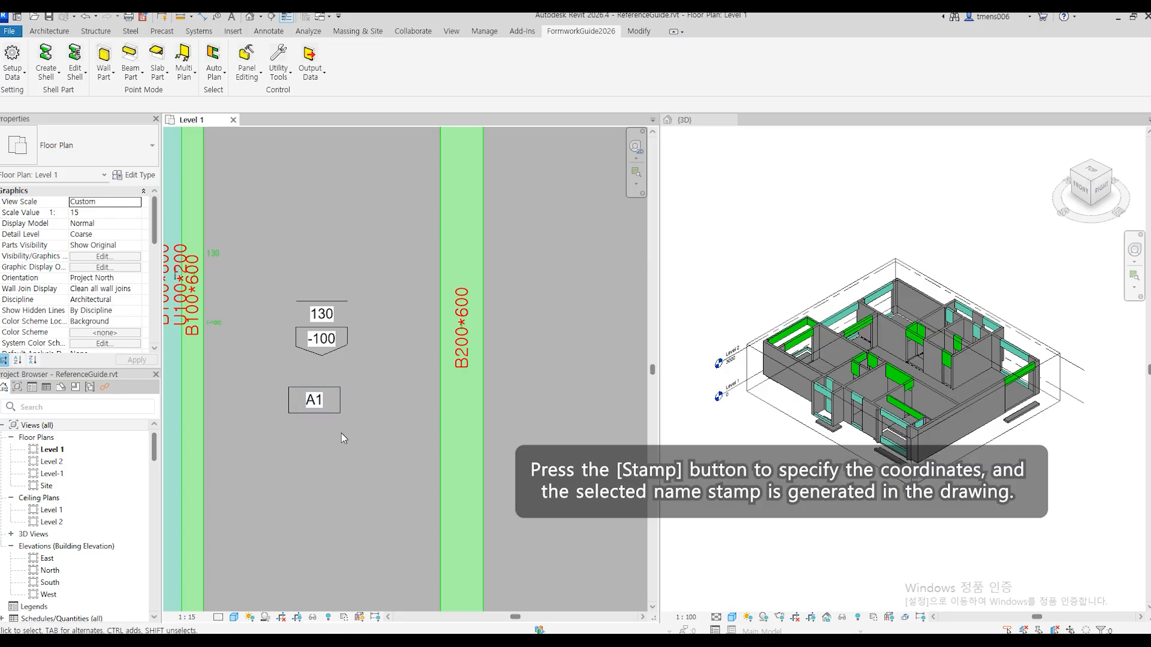
Define an AL-WALL RK (W2) panel about 409 mm wide on the A1-room face of the wall below the B200*600 beam, using zone A1(130-100).
scroll(390, 400, "down", 4)
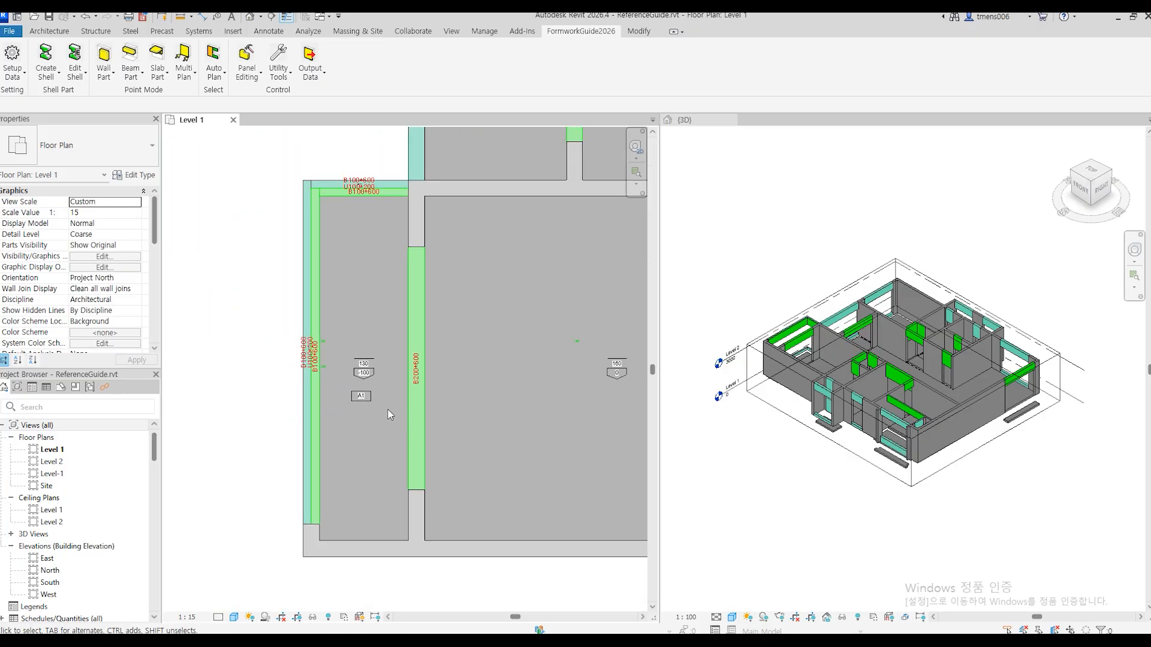
middle_click_drag(415, 534, 420, 473)
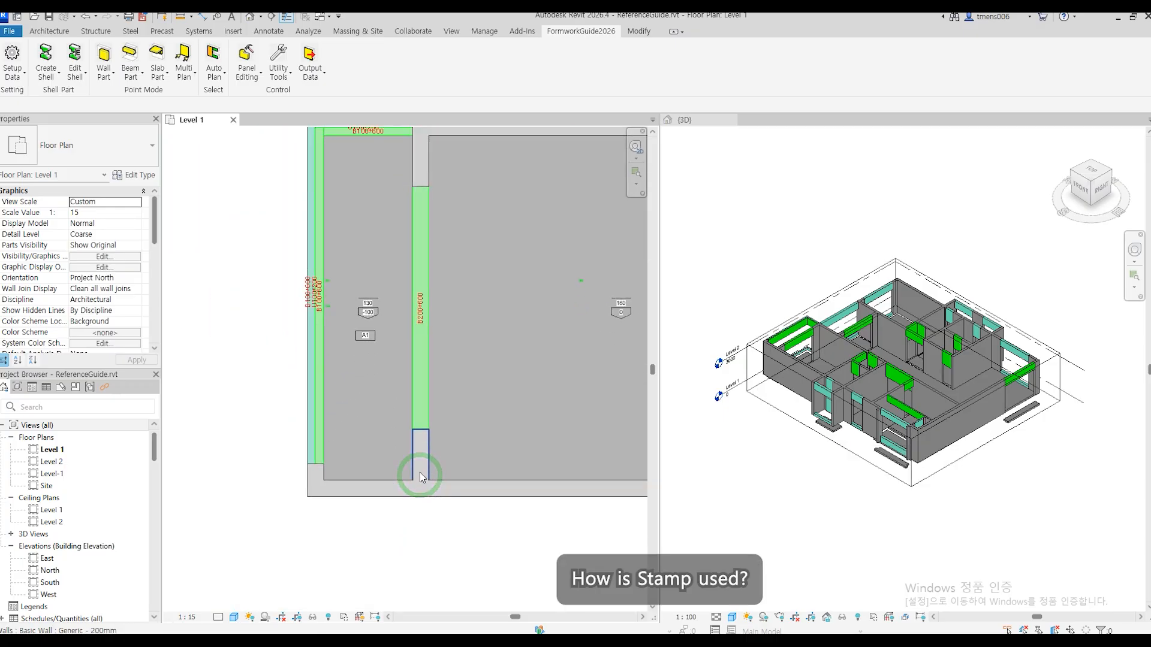
scroll(419, 462, "up", 5)
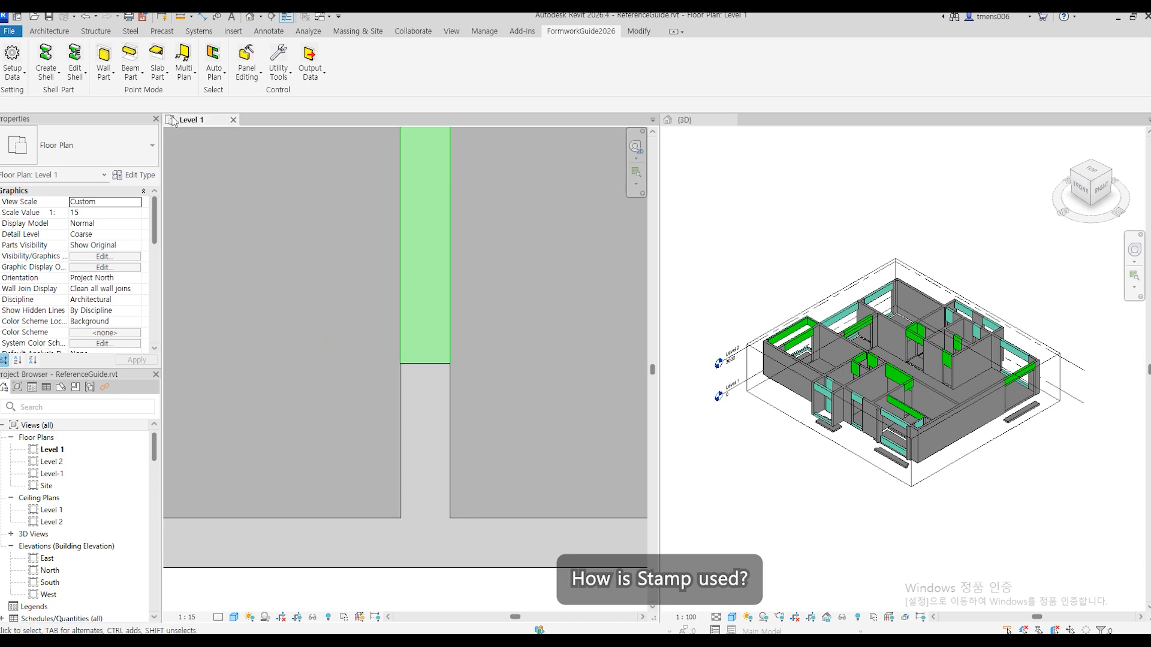
left_click(104, 66)
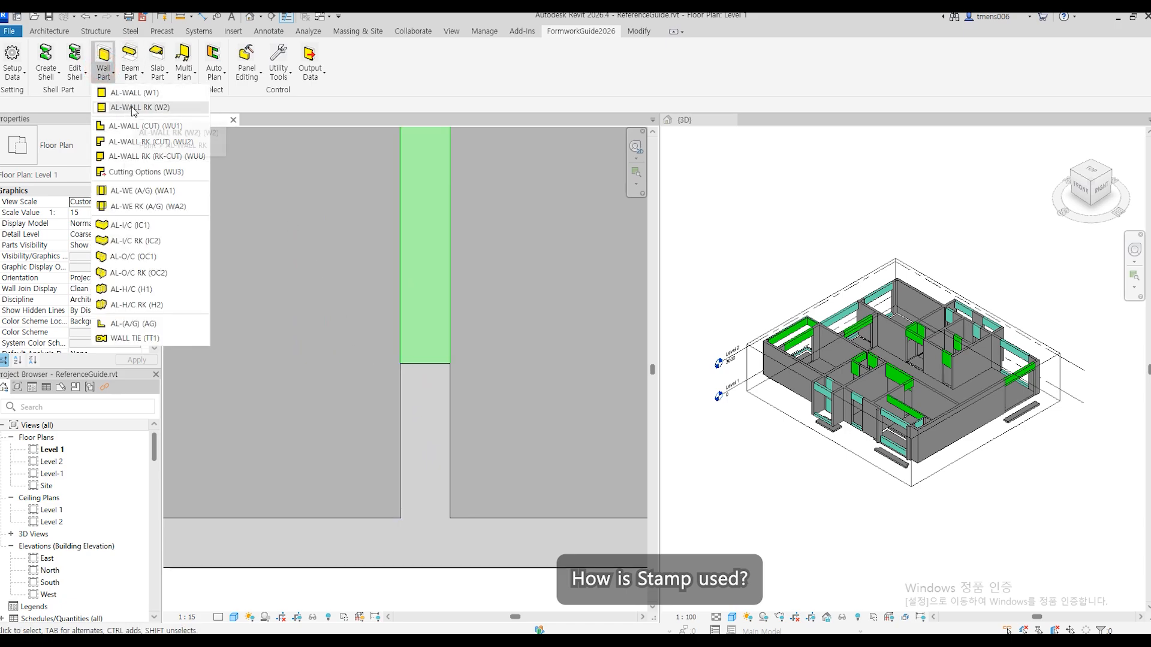
left_click(132, 107)
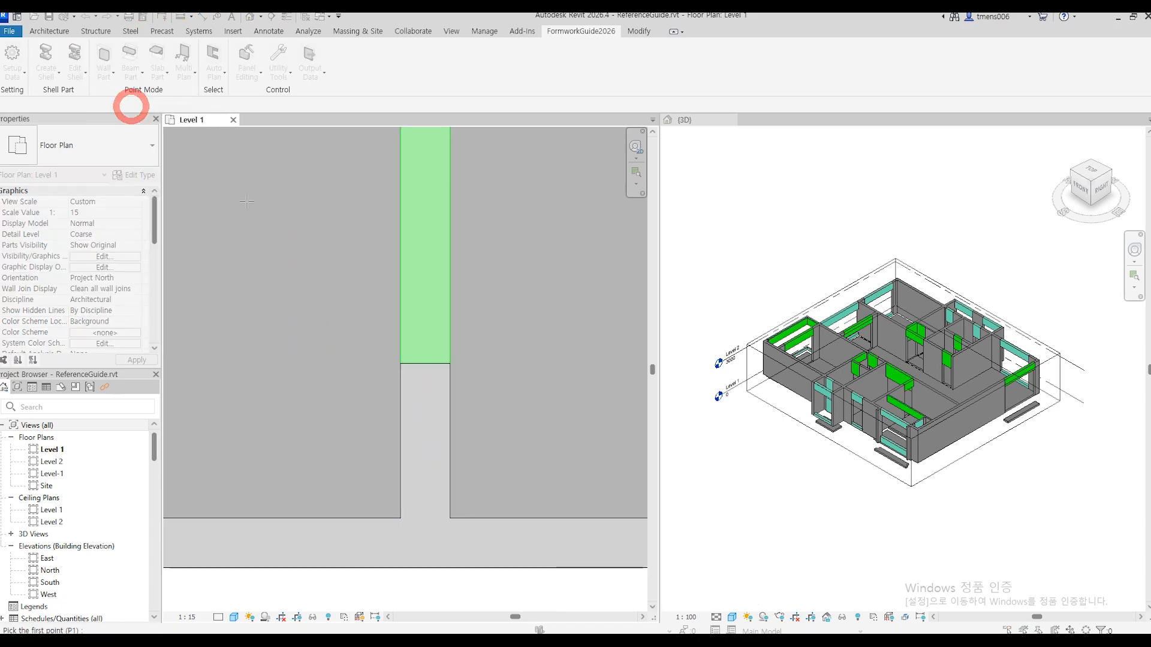
left_click(400, 363)
left_click(400, 464)
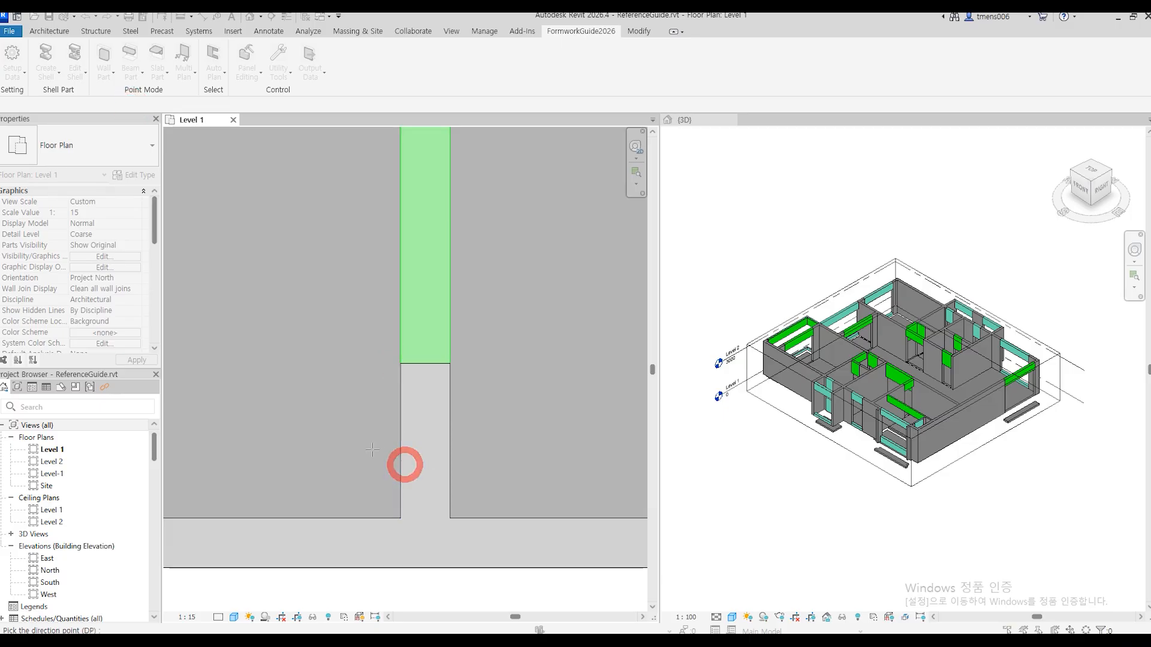
left_click(349, 433)
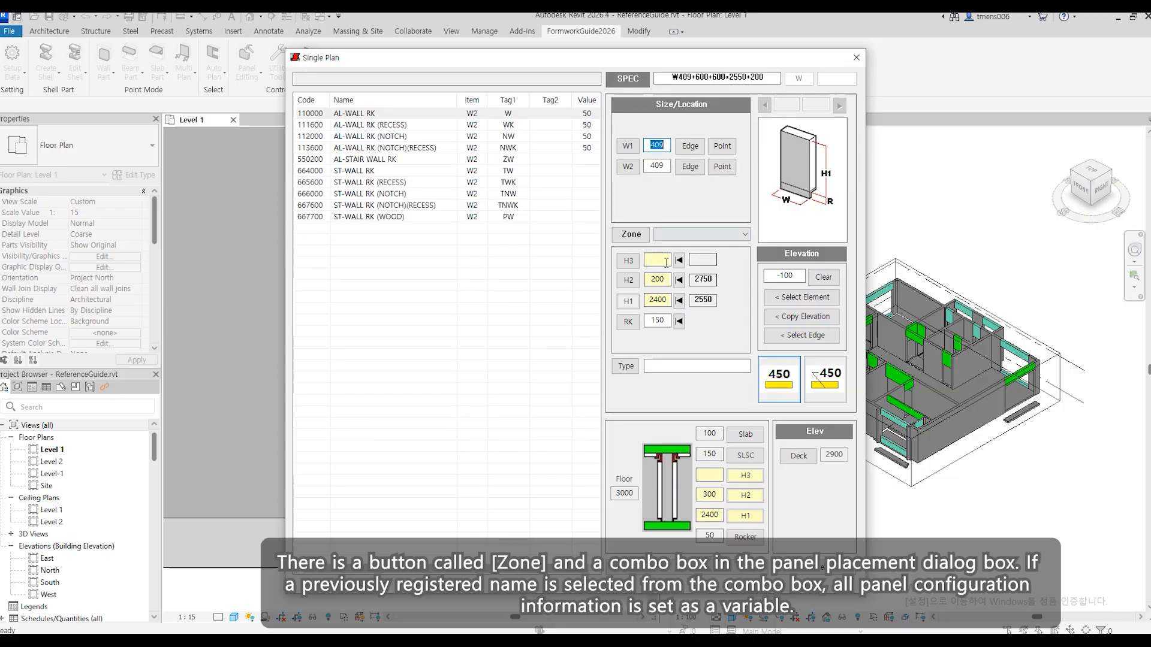
left_click(691, 235)
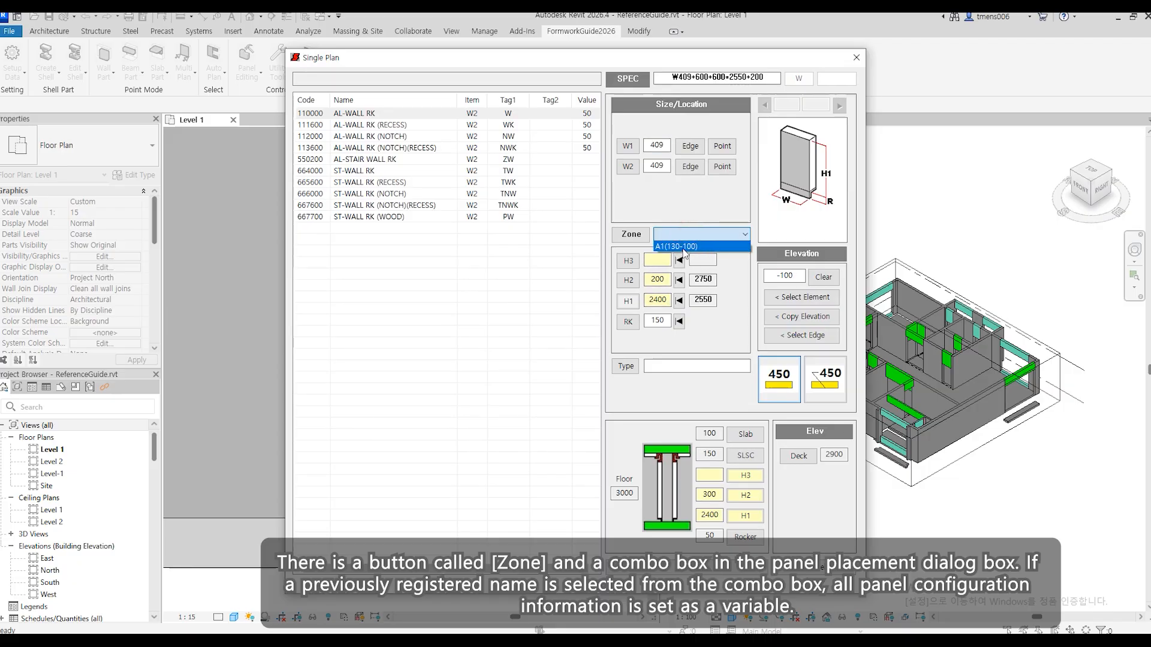
left_click(682, 248)
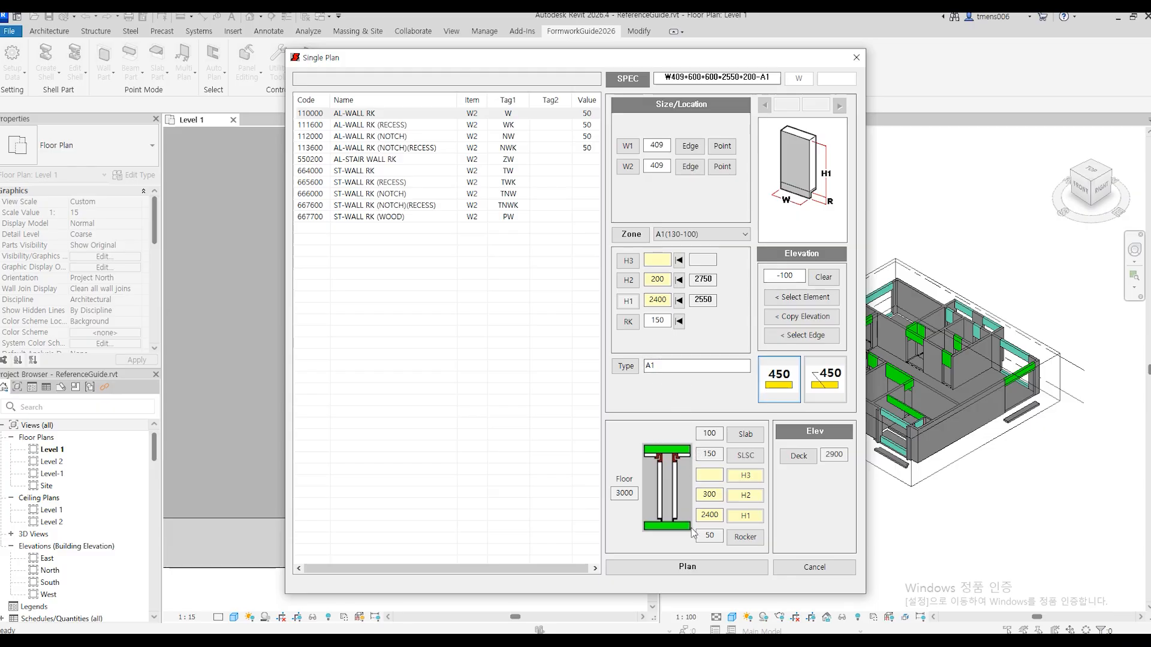
Set the wall panel's W1 width to 450 and place it on the A1-room face of the wall.
double_click(645, 144)
type("4")
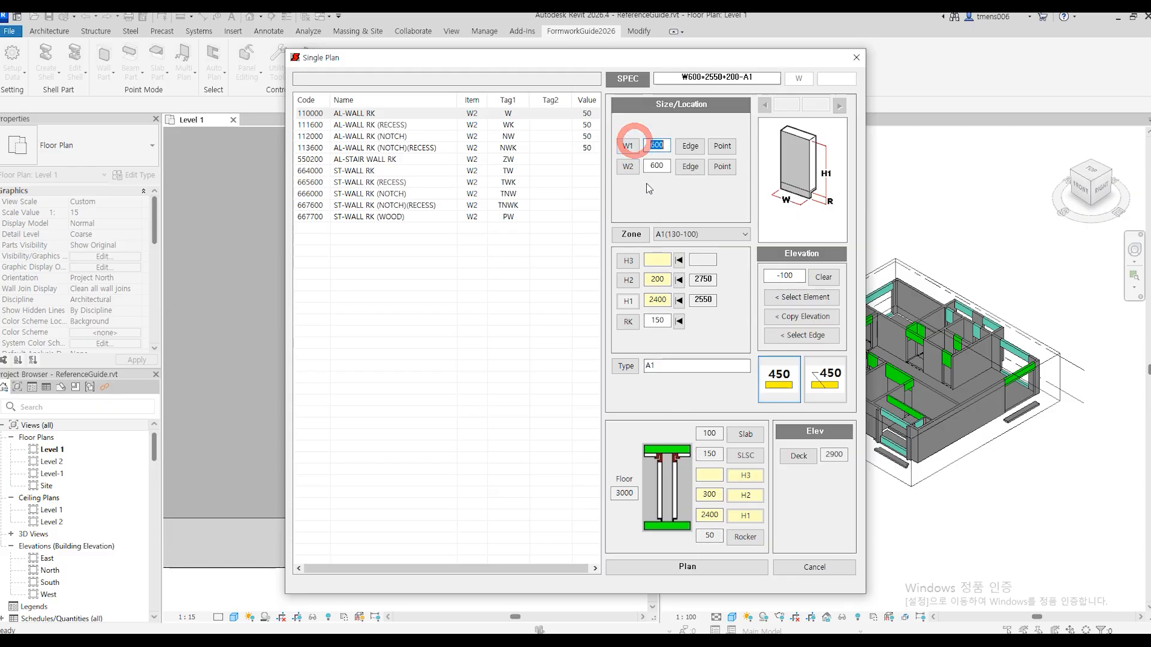
type("50")
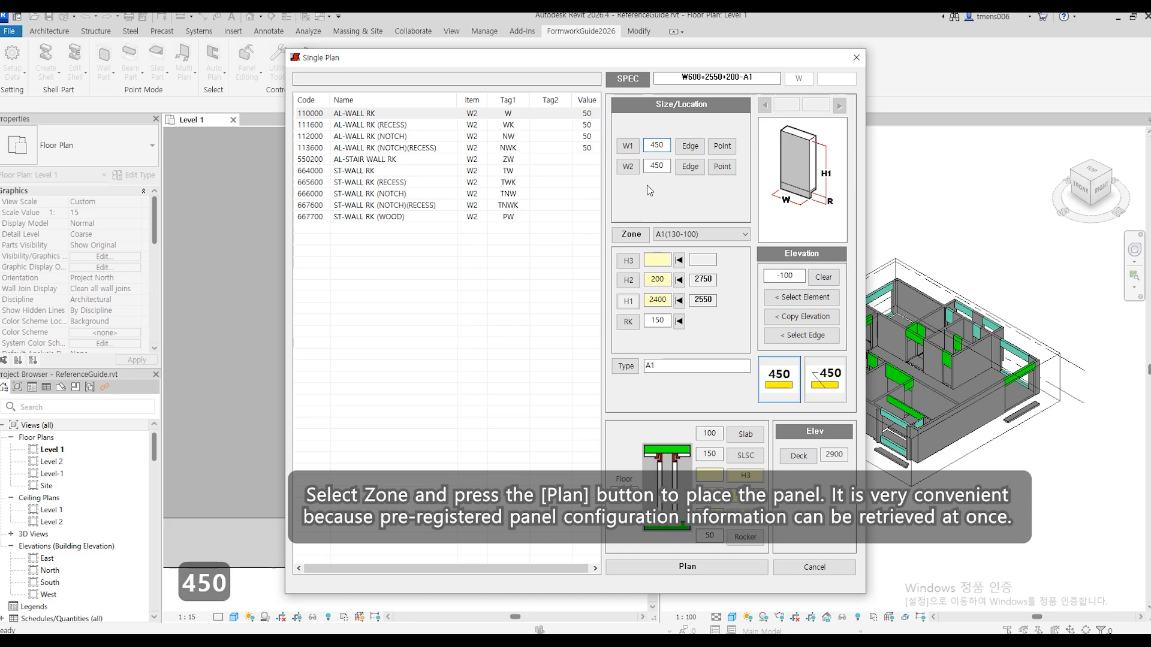
left_click(697, 570)
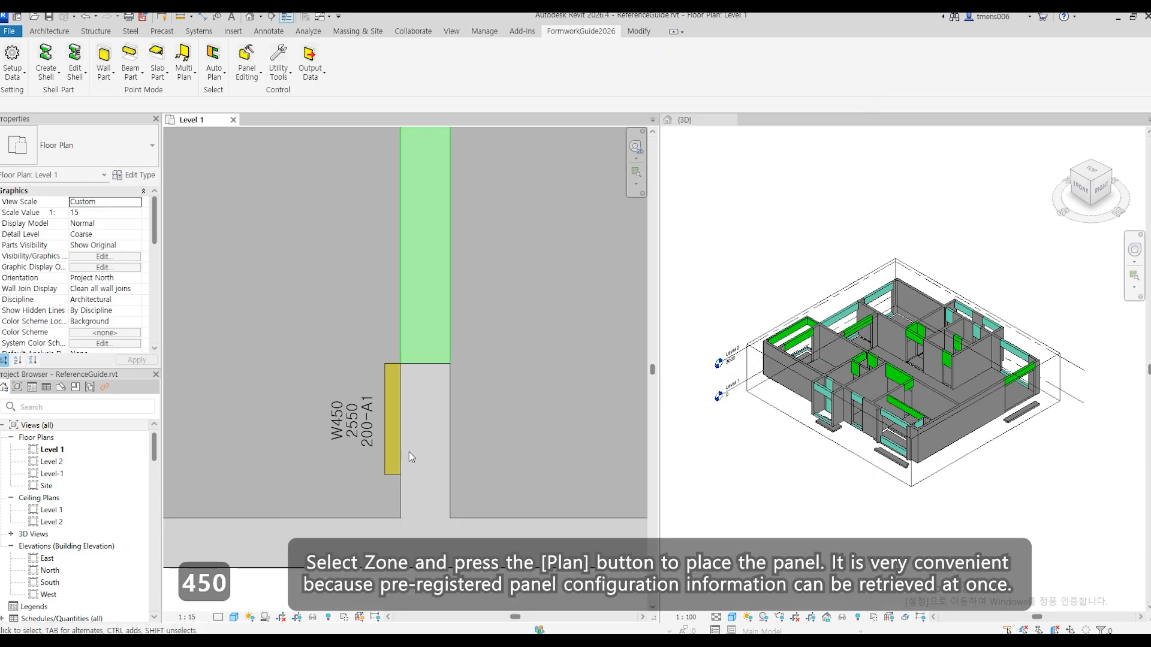
Isolate the W450 panel and its wall in a 3D selection box and examine the panel from the room side.
left_click(391, 446)
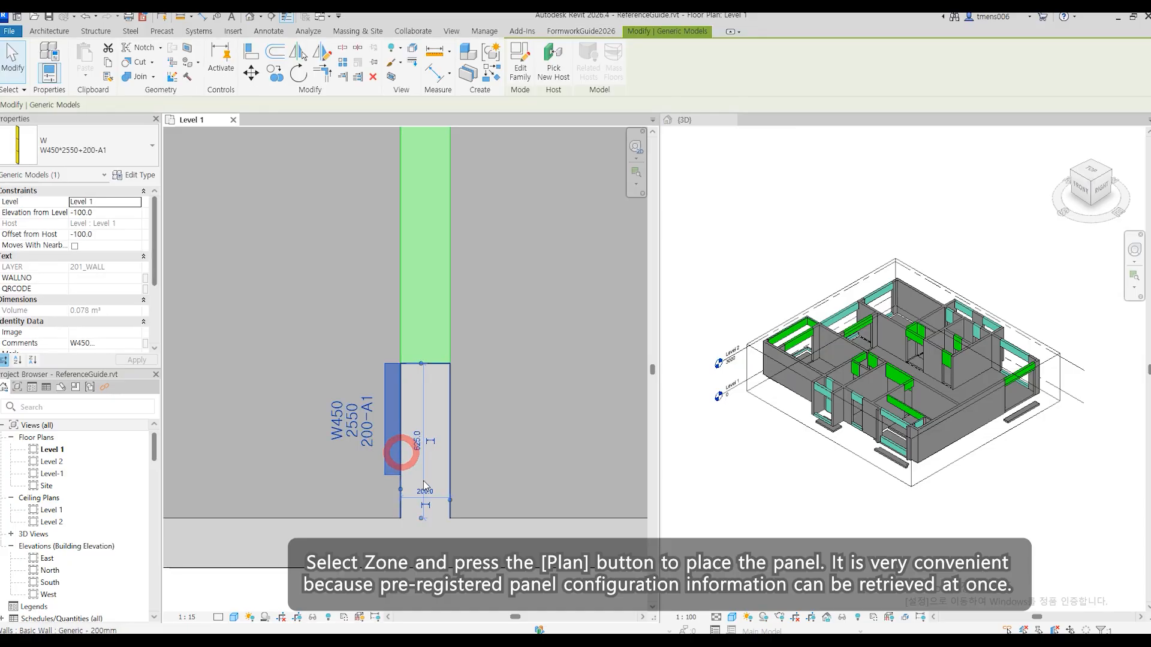
key("b")
key("x")
left_click(955, 538)
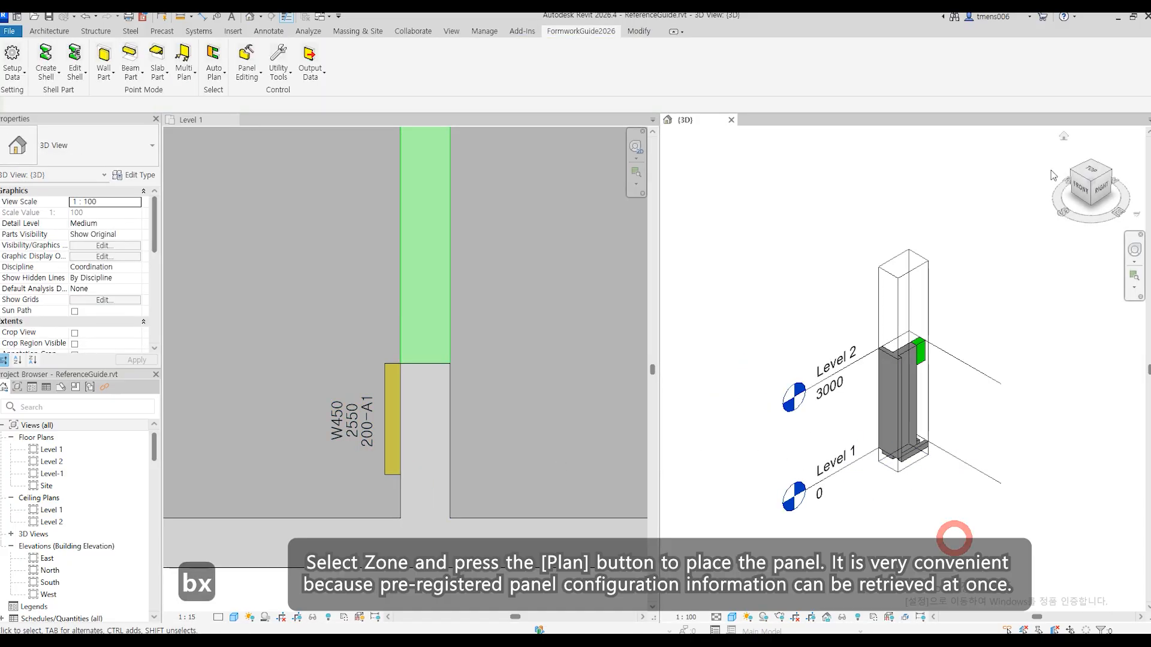
left_click(1063, 137)
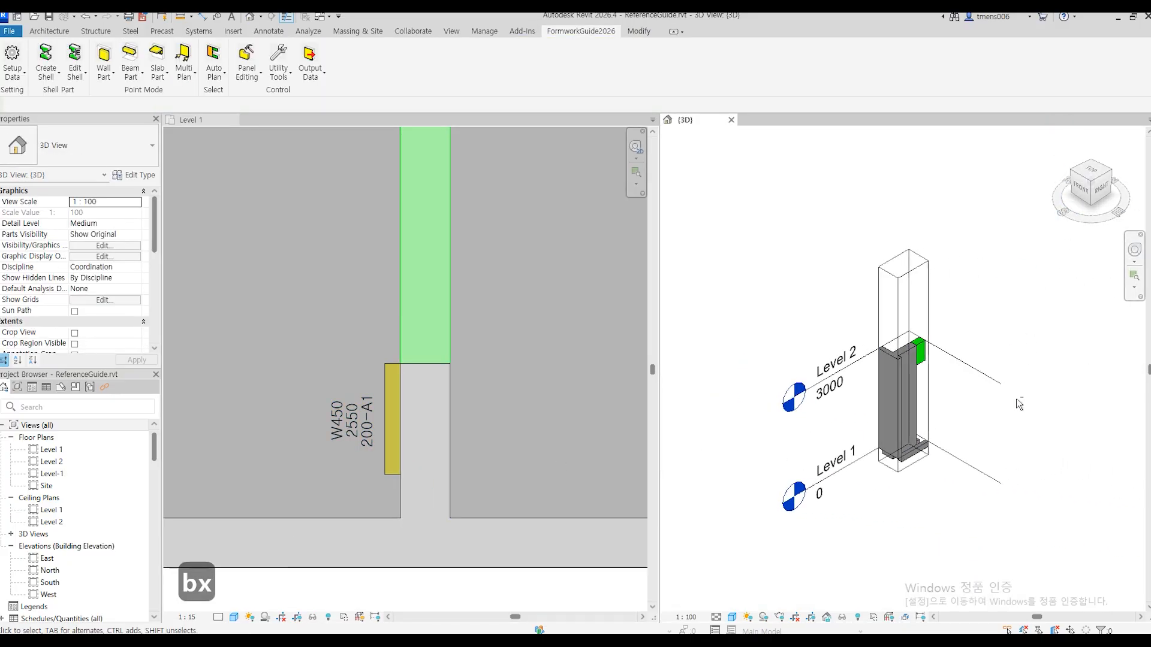
middle_click_drag(1016, 398, 844, 442, "shift")
scroll(914, 442, "up", 5)
middle_click_drag(942, 403, 929, 355, "shift")
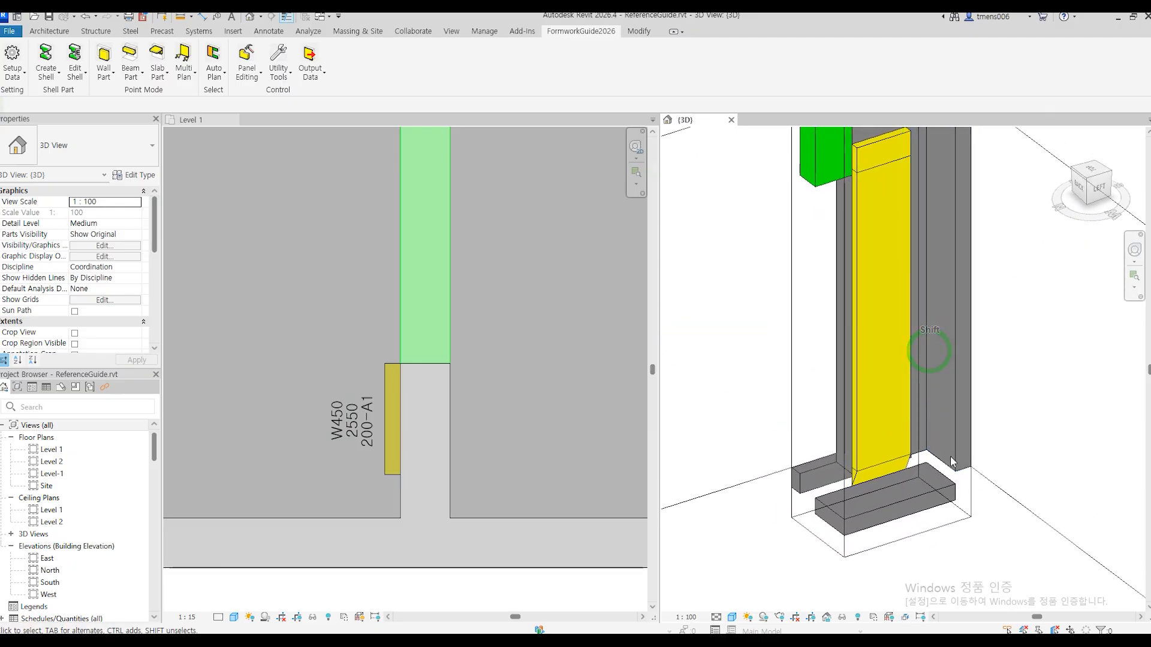
scroll(951, 456, "down", 3)
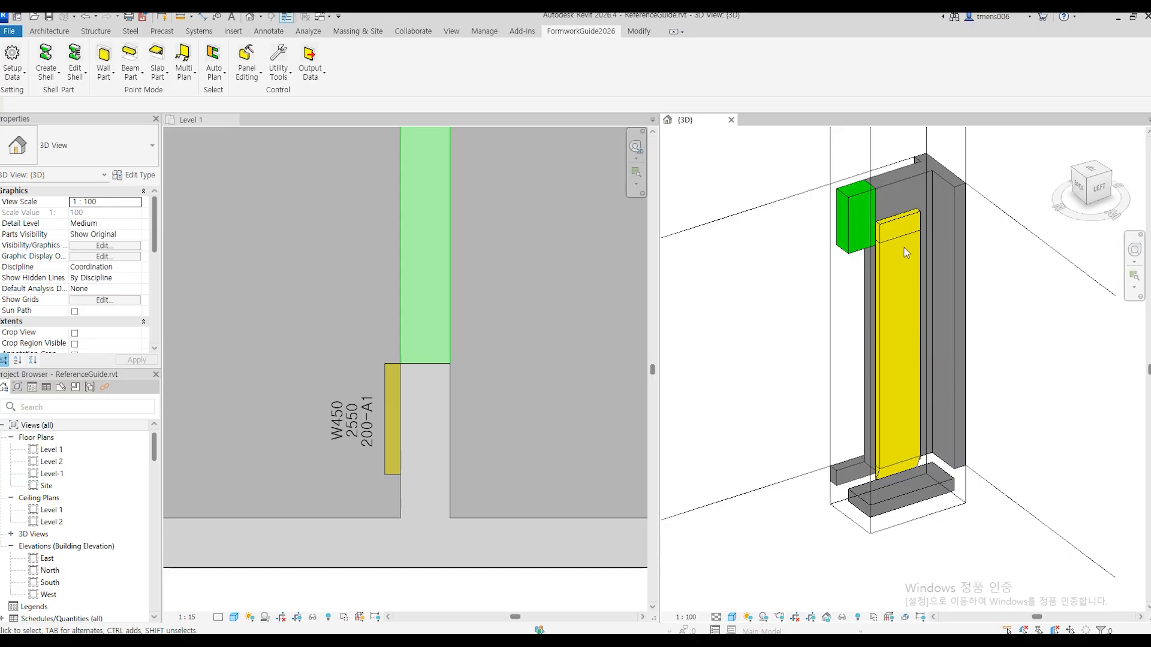
Define an AL-I/C RK (IC2) panel about 131 by 200 mm at the A1 room's inside corner beside the window wall.
left_click(503, 410)
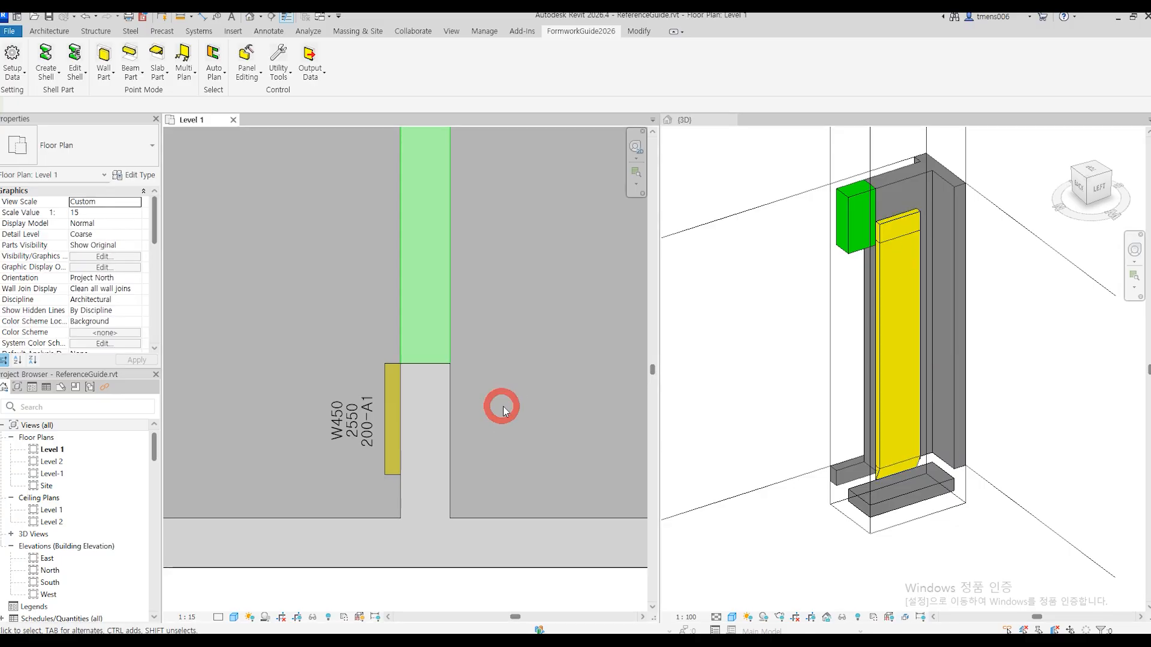
scroll(503, 410, "down", 4)
scroll(353, 437, "up", 3)
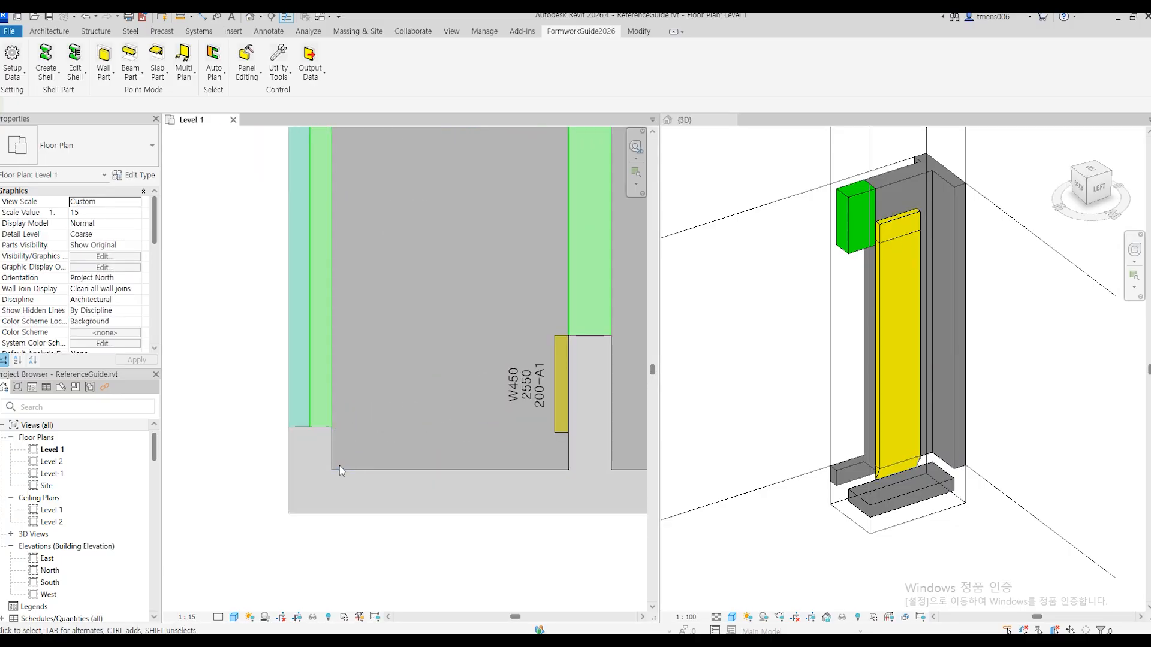
left_click(111, 73)
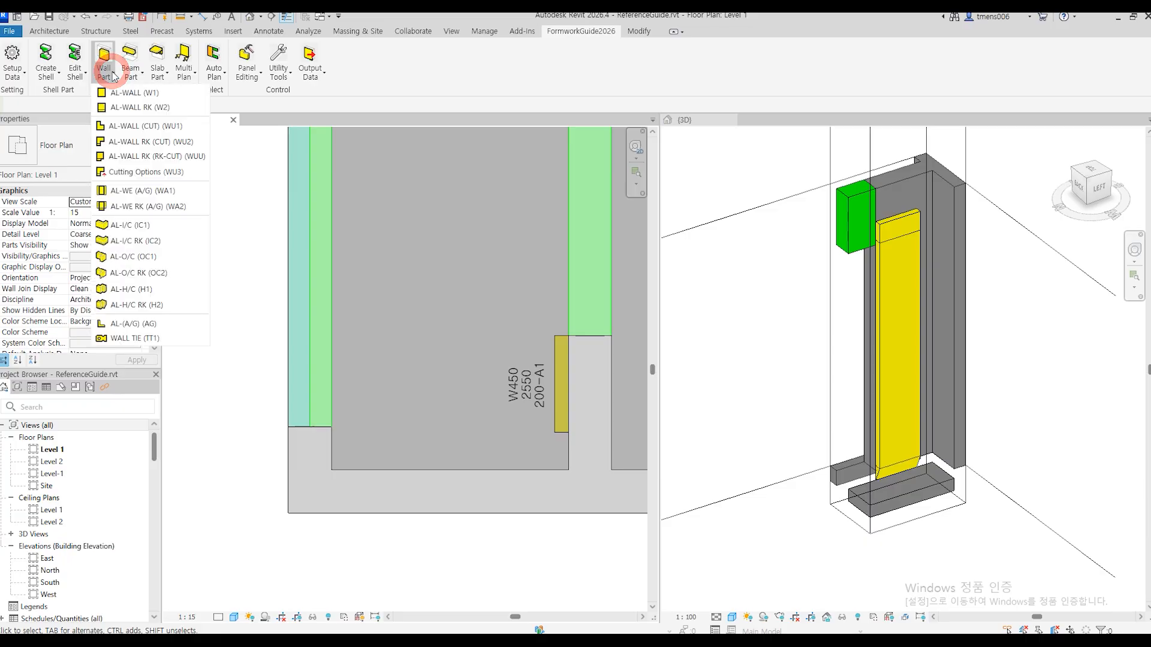
left_click(127, 241)
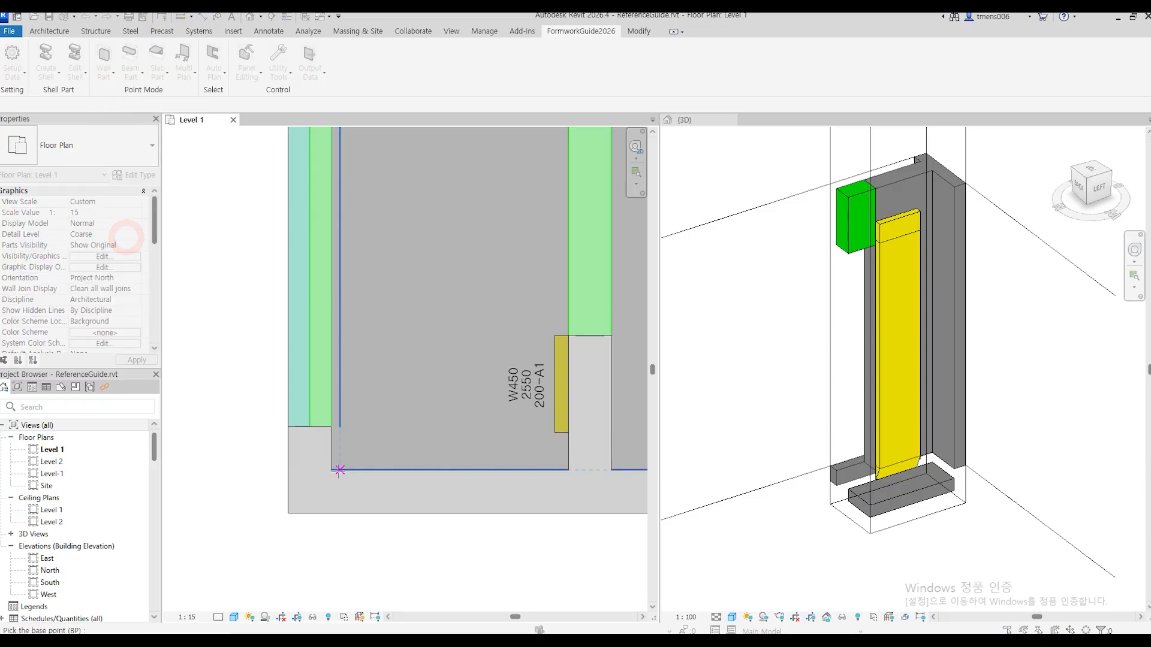
left_click(333, 471)
left_click(359, 471)
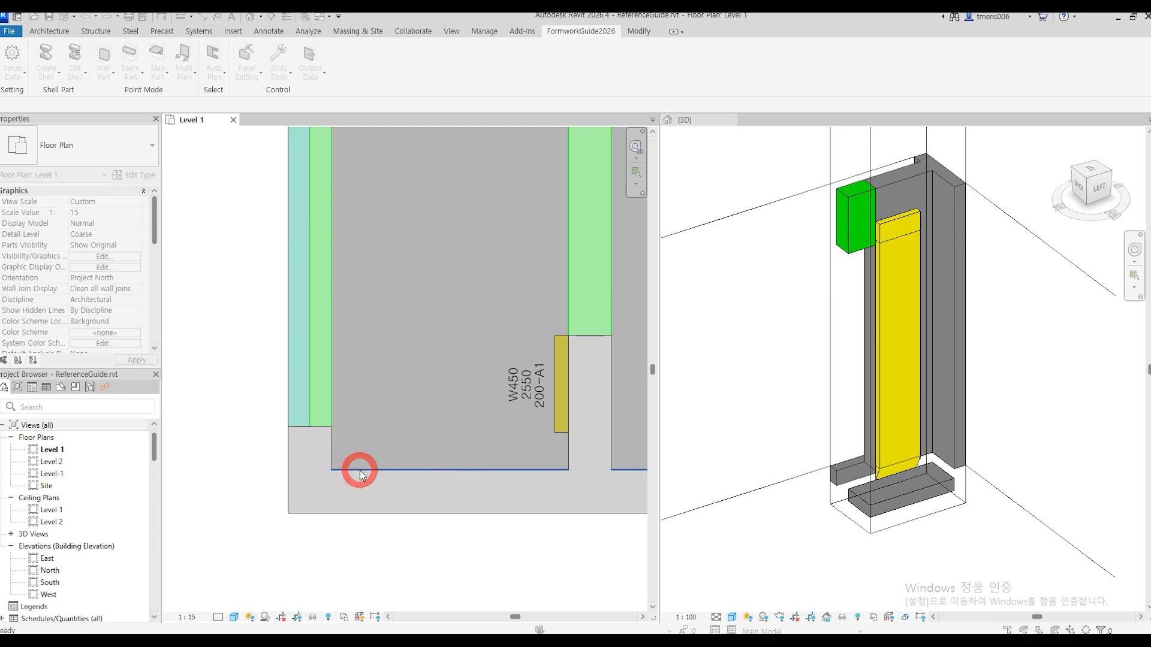
left_click(331, 426)
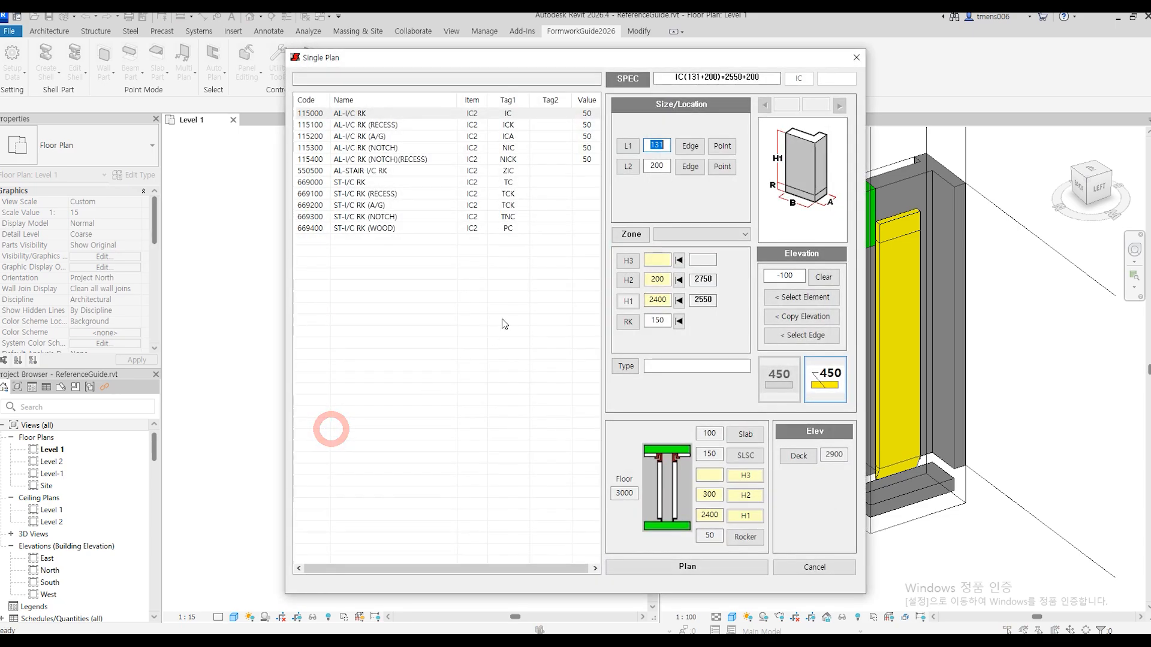
Set the inside-corner panel's L1 to 100, assign zone A1(130-100), and place the panel.
left_click(629, 144)
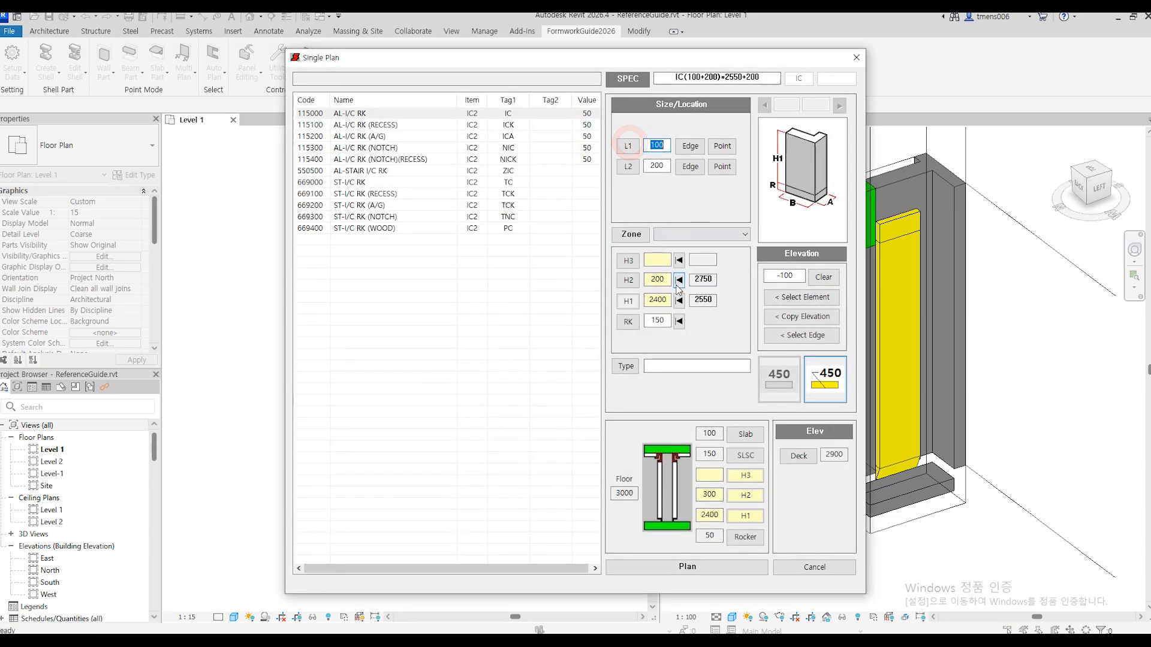
left_click(698, 233)
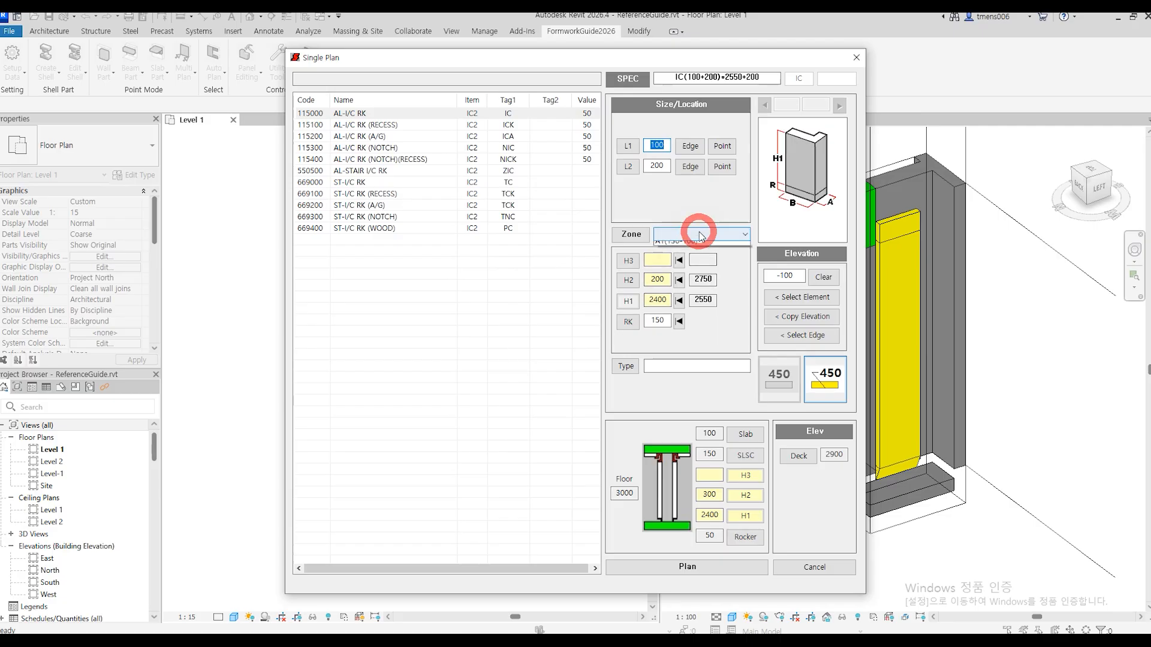
left_click(678, 246)
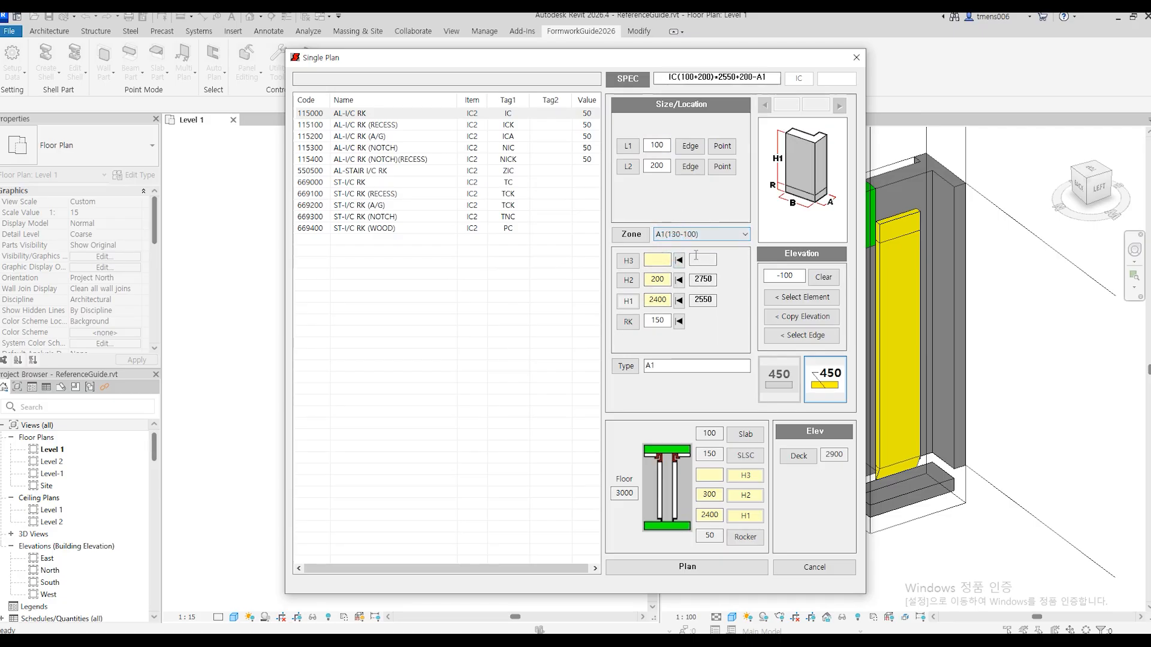
left_click(724, 565)
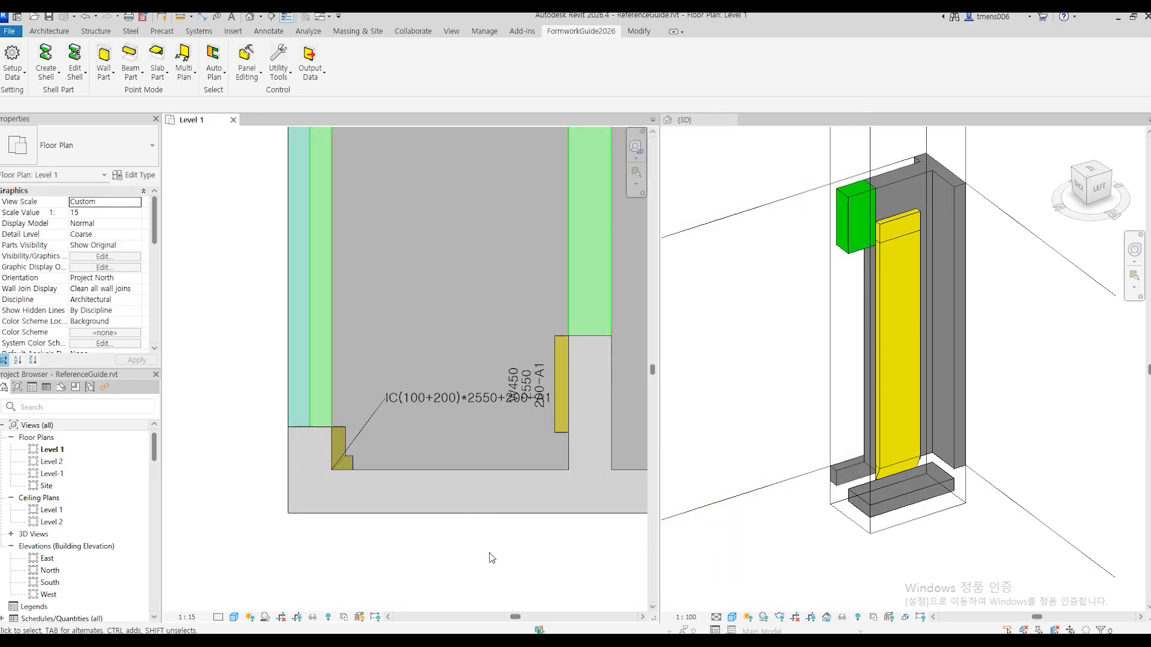
Shift the 3D section box from the W450 panel to the inside-corner panel and examine that panel from inside the room.
left_click(520, 570)
left_click(902, 568)
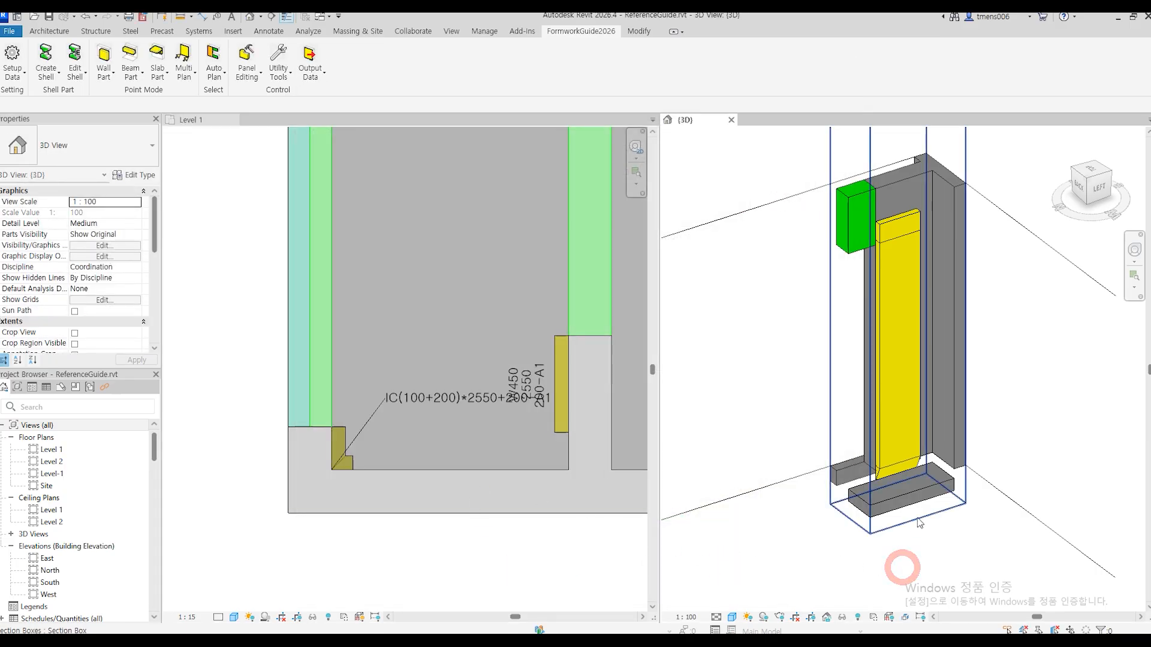
left_click(919, 520)
left_click(491, 462)
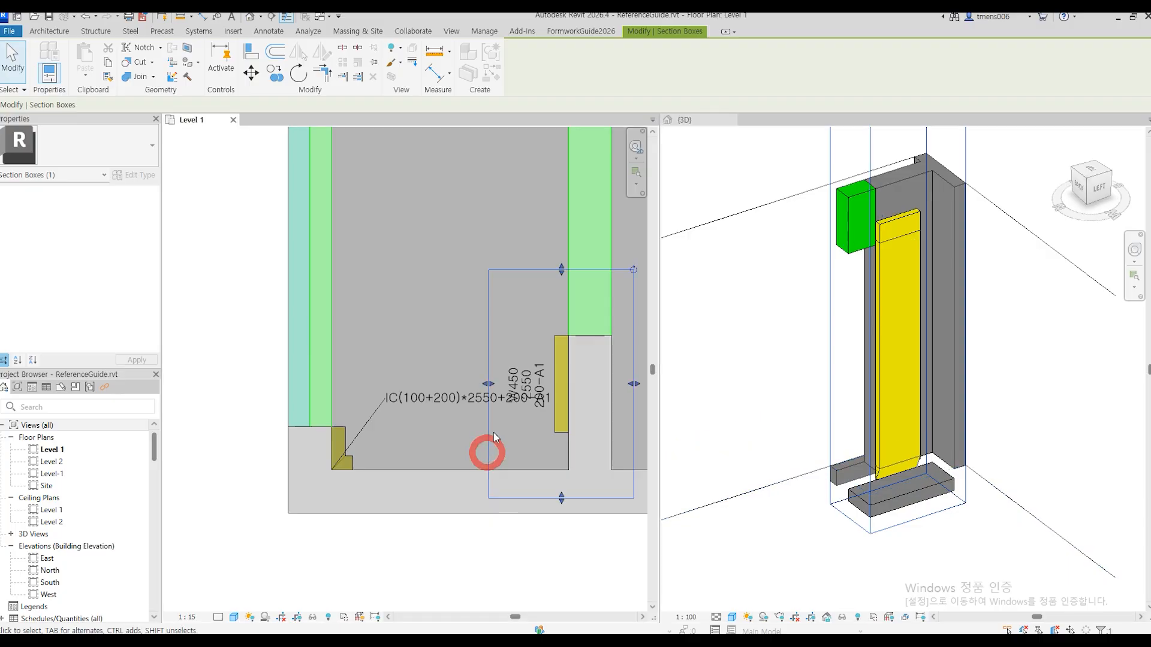
left_click_drag(489, 383, 303, 385)
left_click_drag(633, 383, 457, 400)
left_click(767, 418)
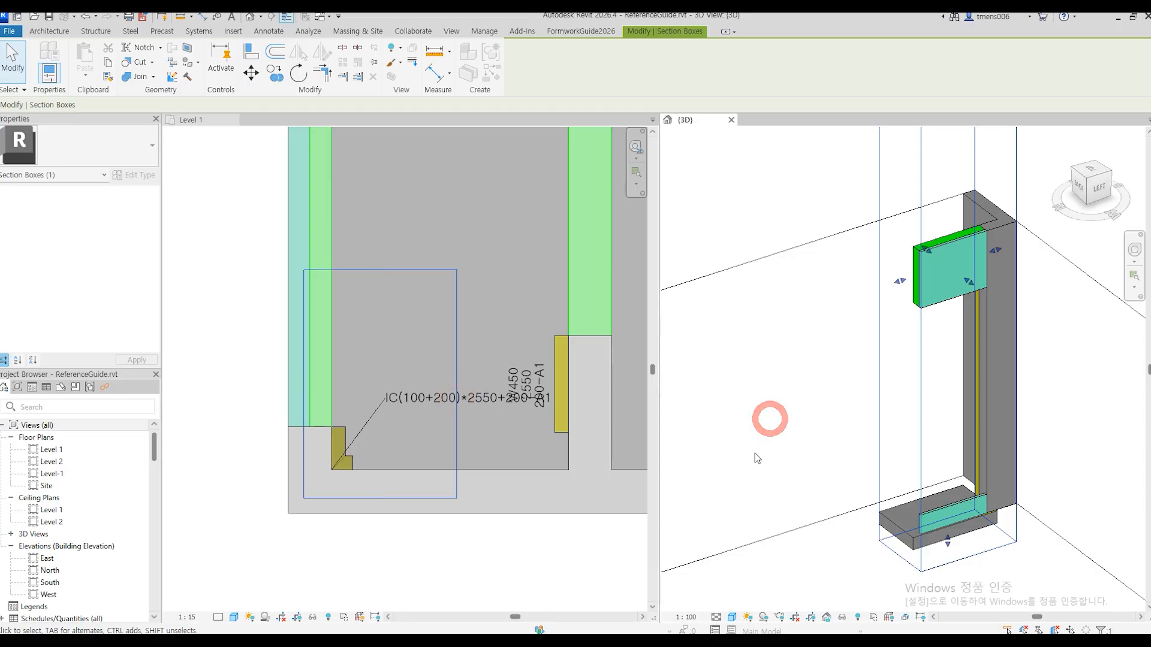
left_click(754, 452)
left_click(1063, 136)
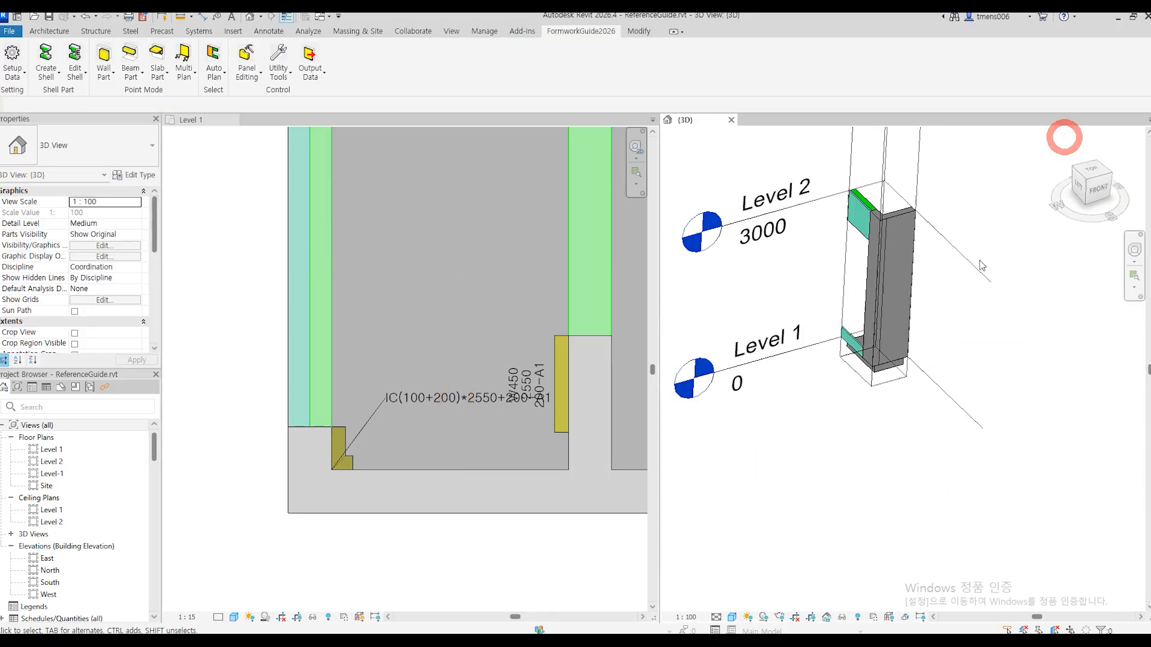
middle_click_drag(824, 379, 899, 413, "shift")
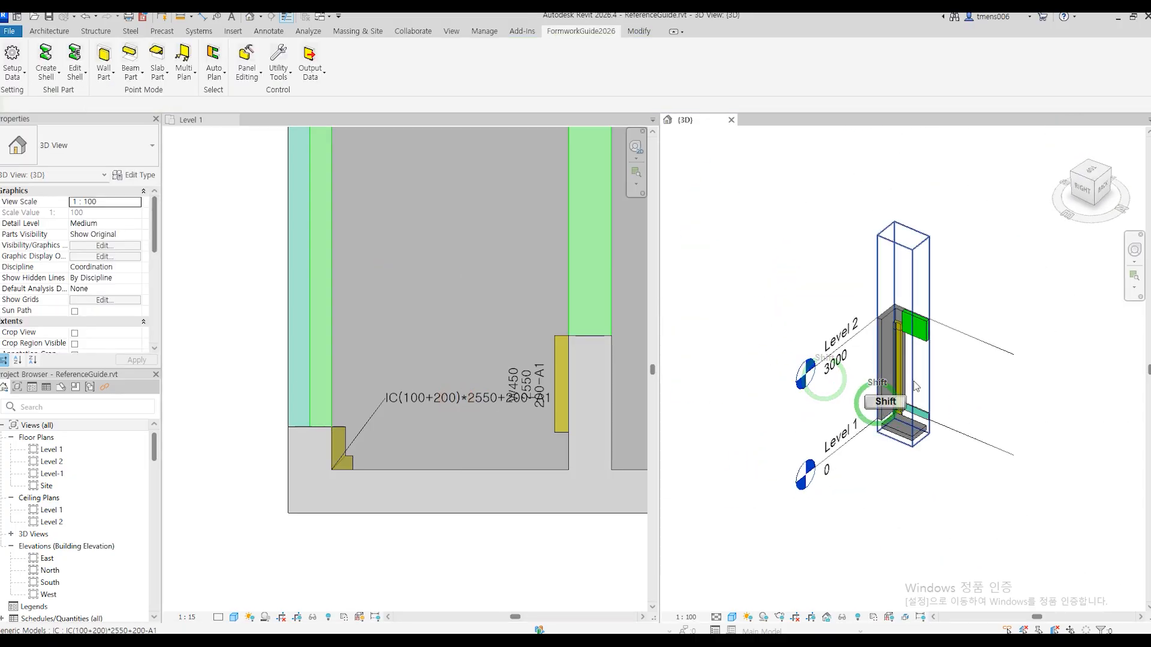
scroll(893, 384, "up", 8)
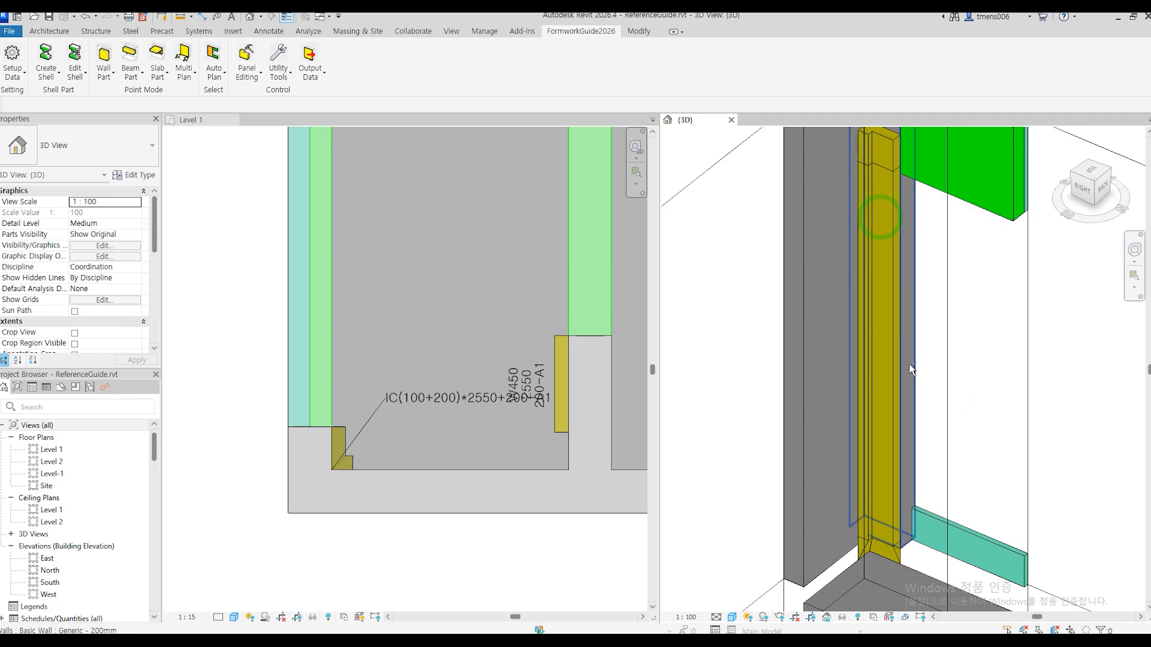
scroll(909, 365, "down", 5)
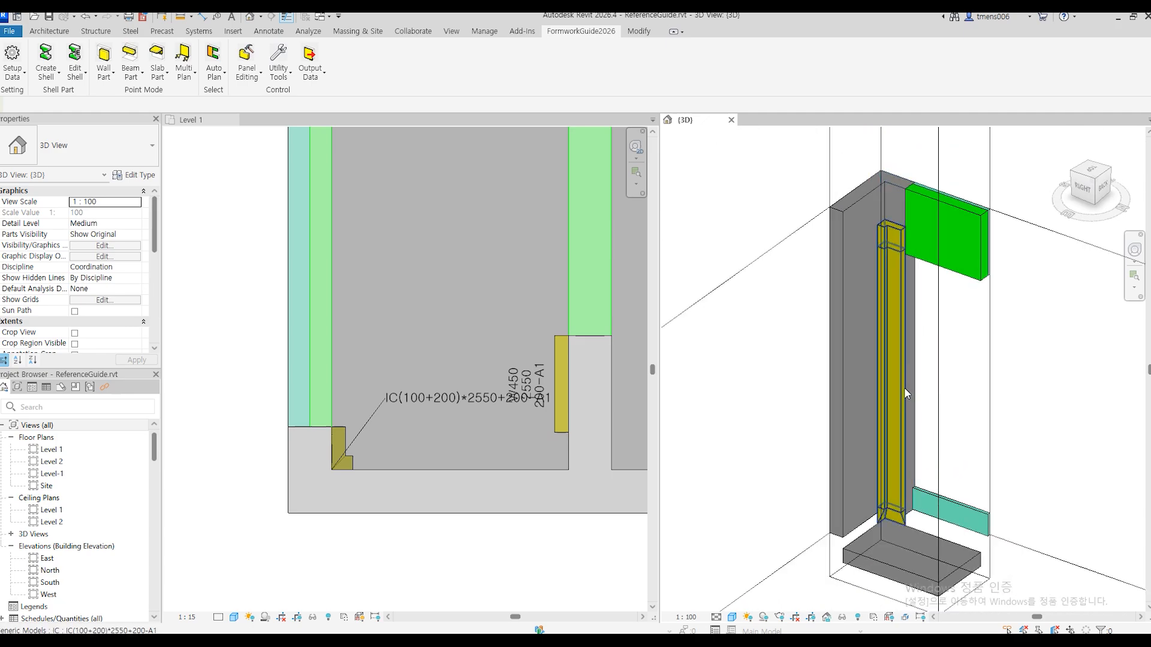
Define an AL-WALL RK (W2) panel about 450 mm wide along the room's outer wall, starting at the 100 mm leg of the inside-corner panel.
left_click(468, 559)
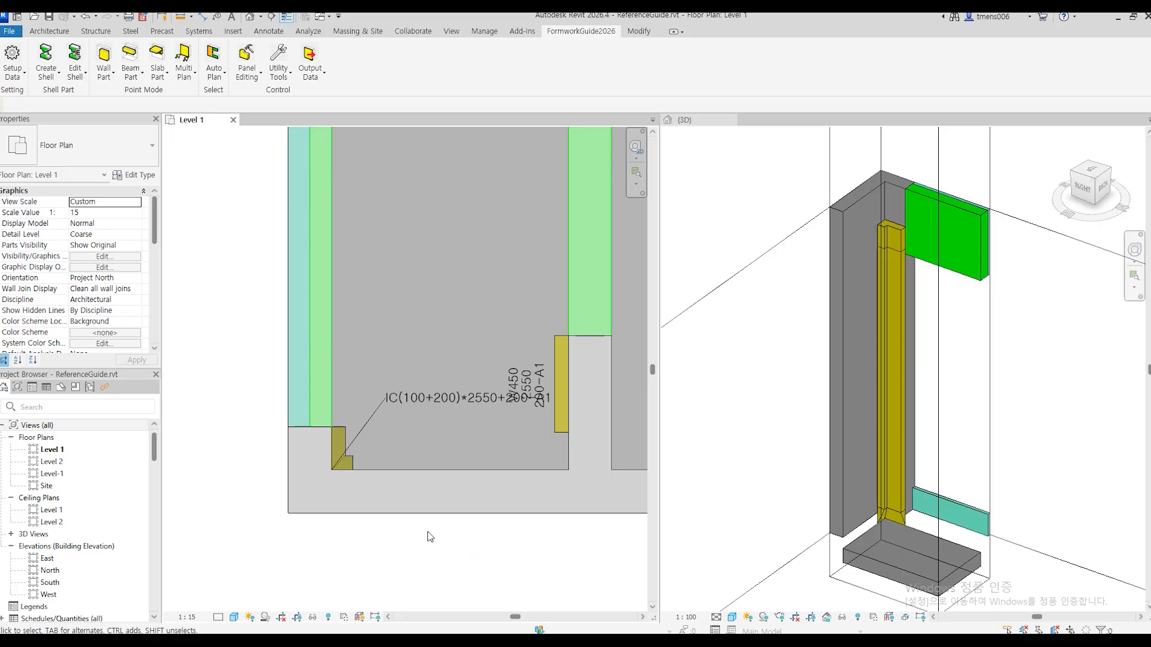
left_click(104, 66)
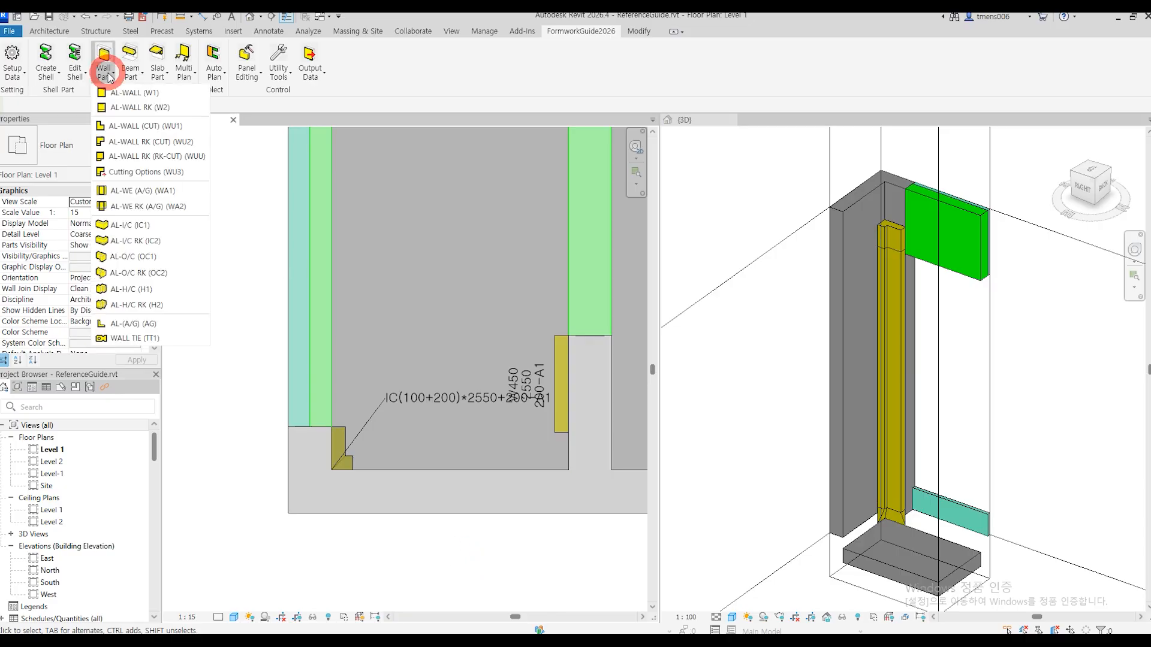
left_click(118, 110)
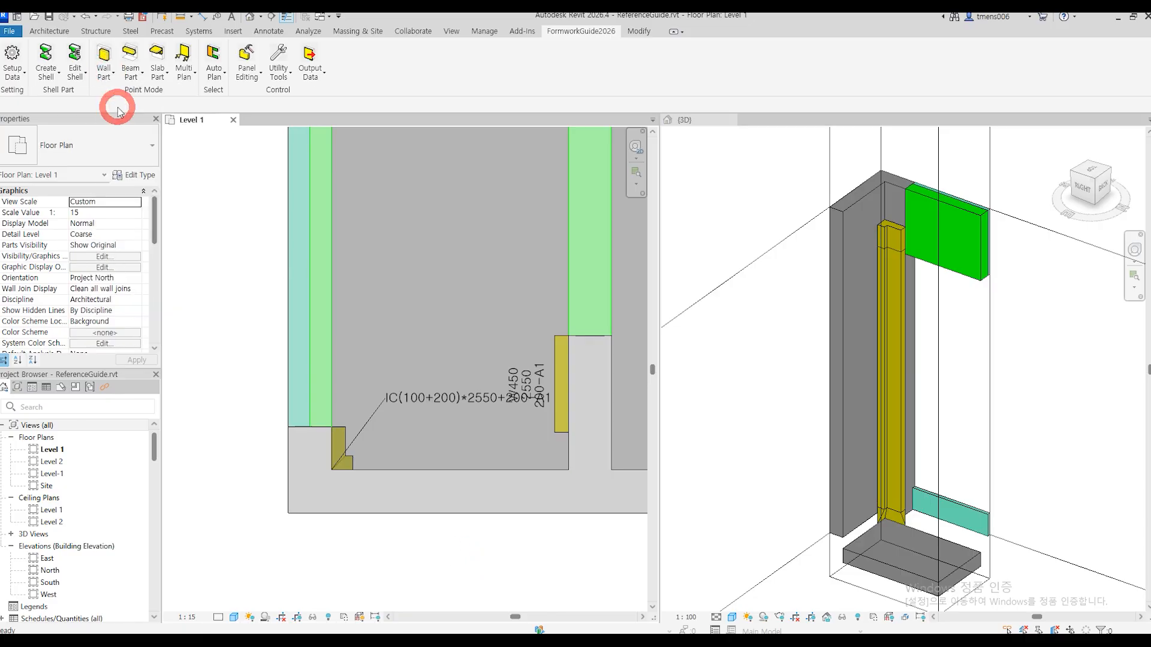
left_click(355, 470)
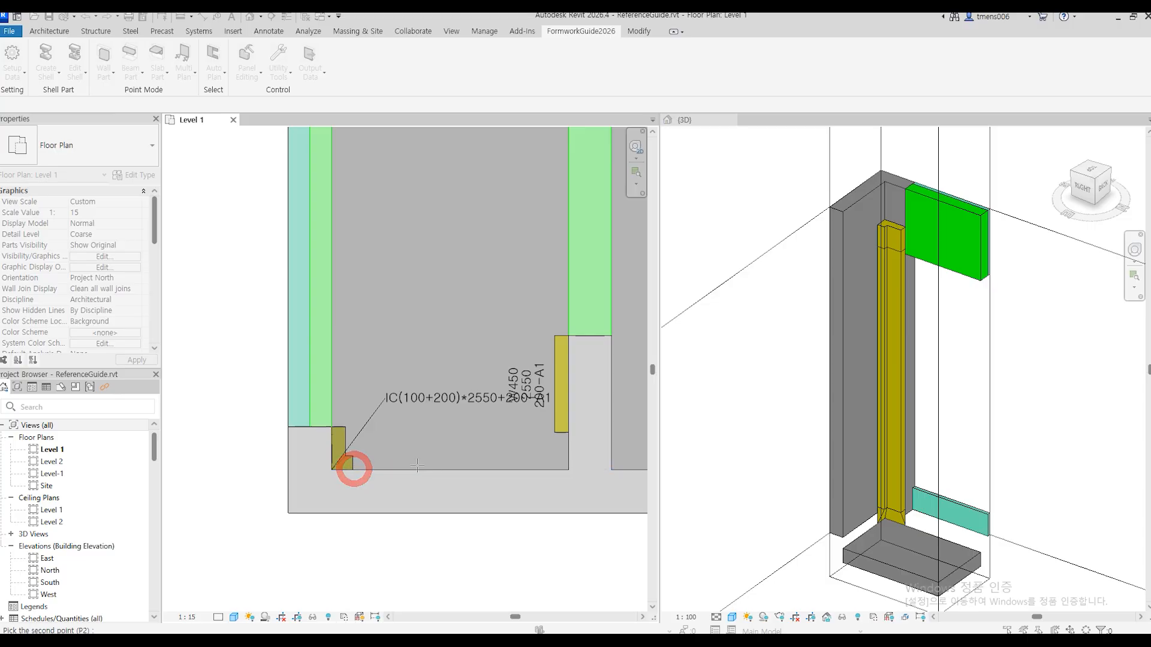
left_click(450, 469)
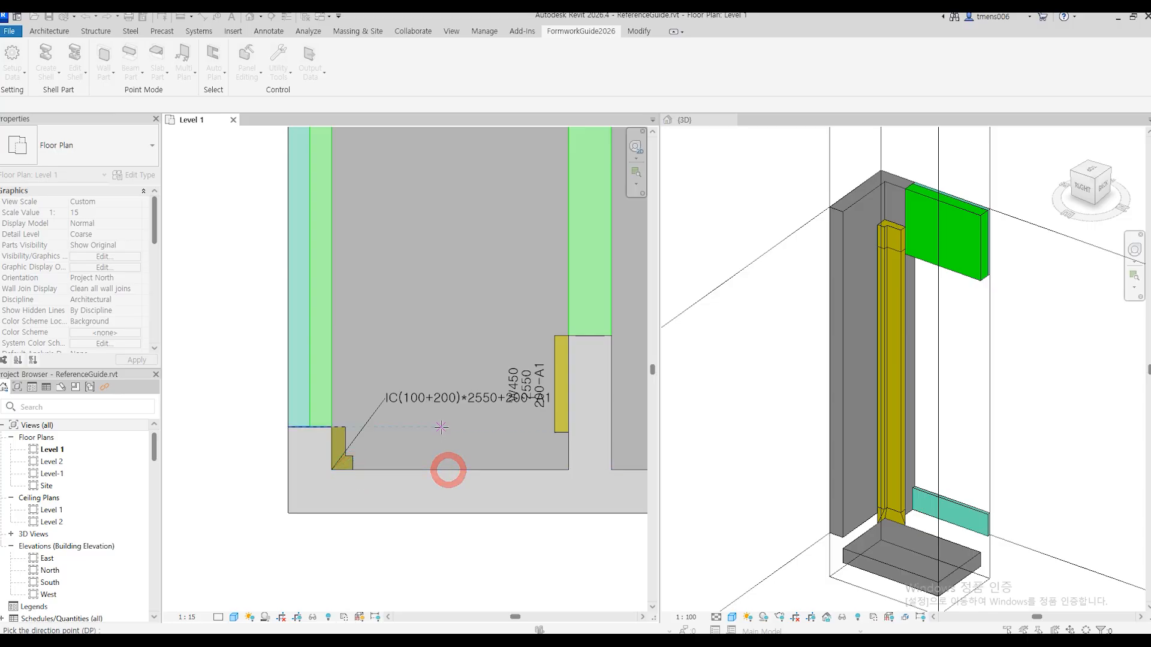
left_click(442, 429)
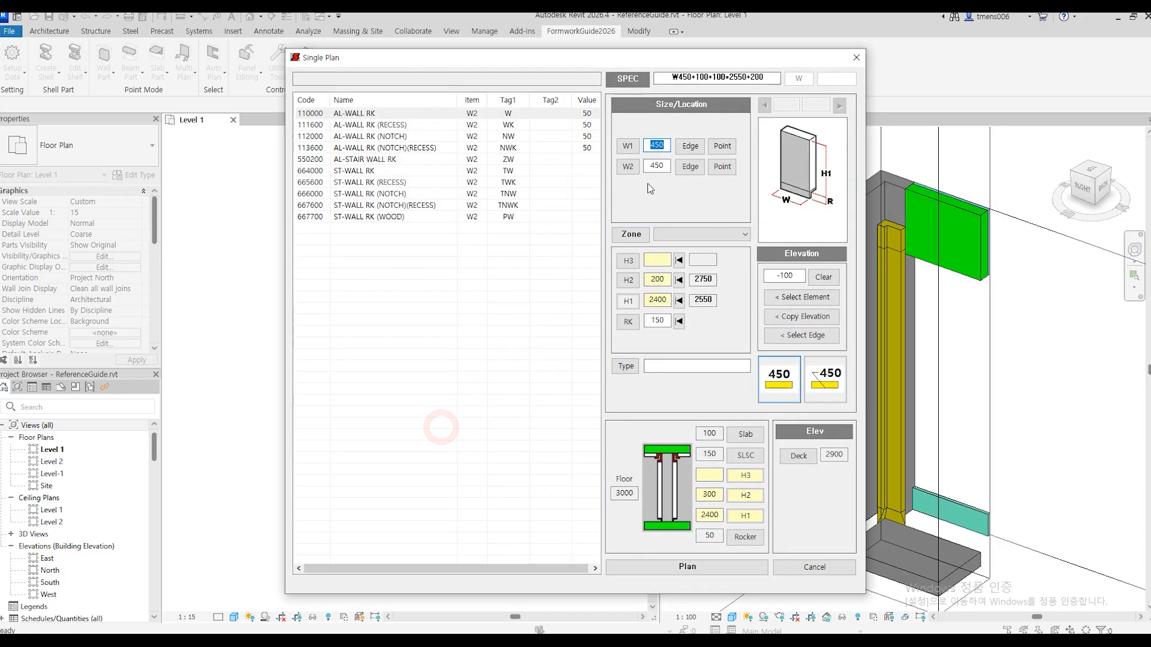
Assign zone A1(130-100) to the new wall panel, then open the zone's configuration and apply it with the AL-WALL RK code.
left_click(681, 240)
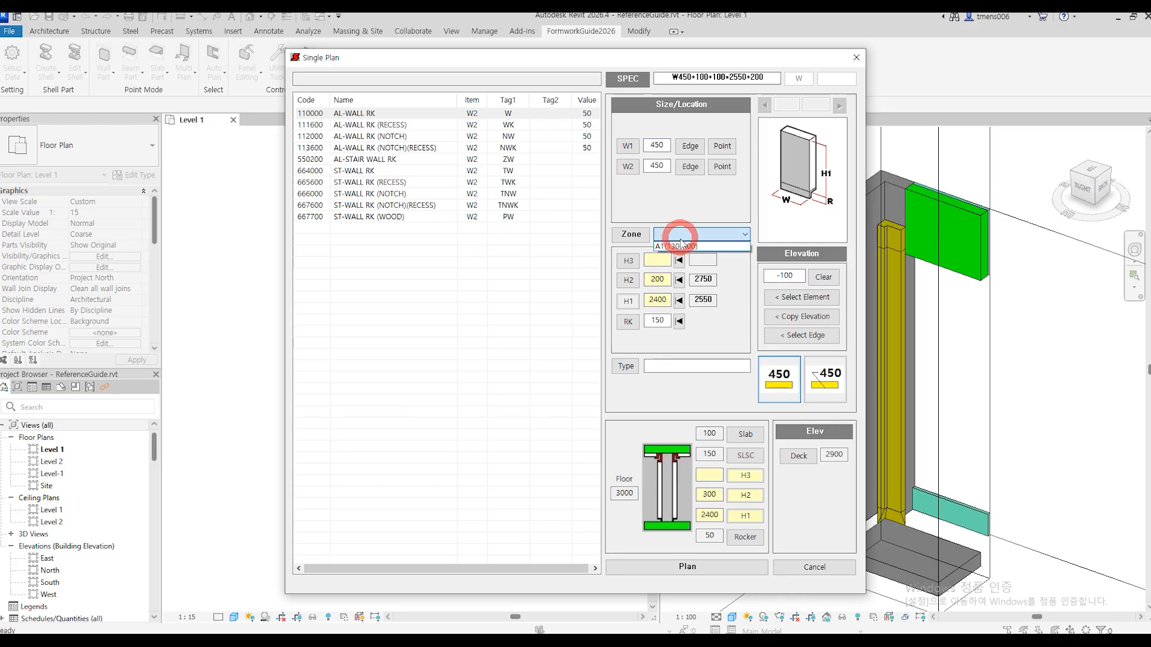
left_click(680, 245)
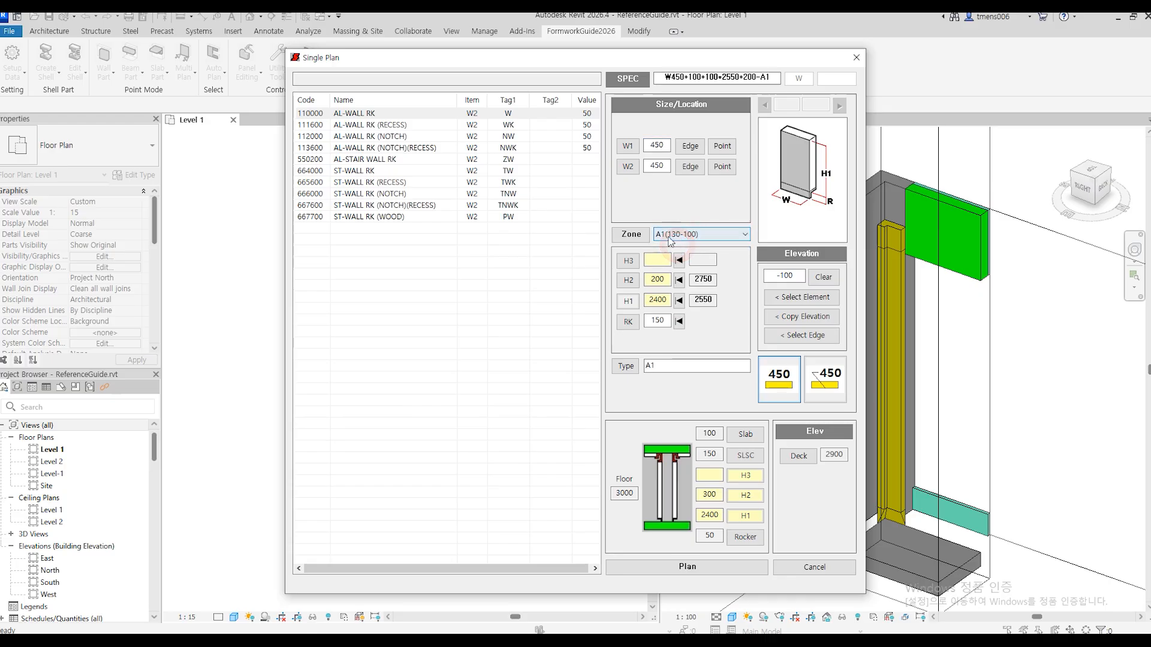
left_click(626, 239)
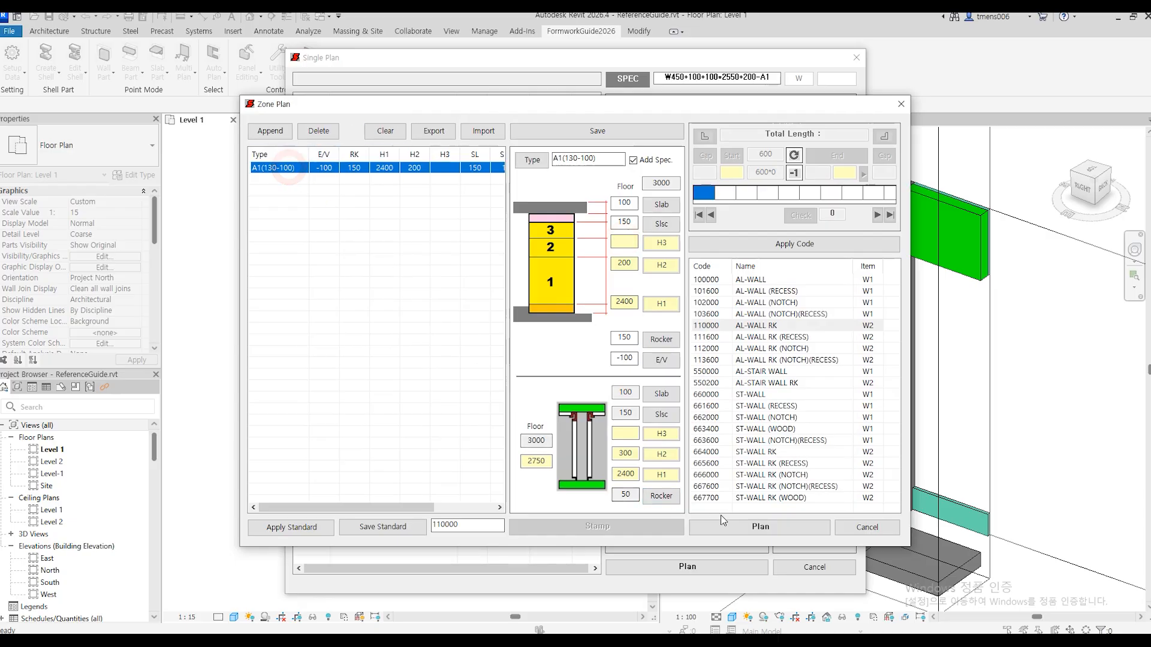
left_click(734, 532)
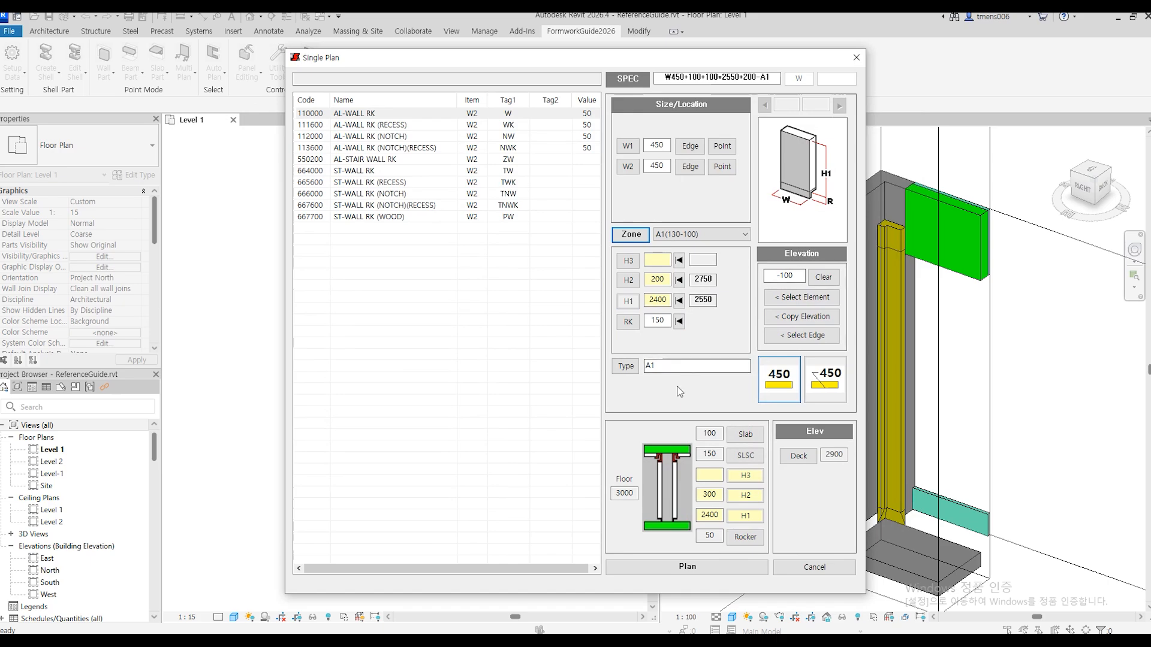
Place the 450 mm AL-WALL RK panel along the outer wall beside the inside-corner panel and check it in 3D.
left_click(685, 568)
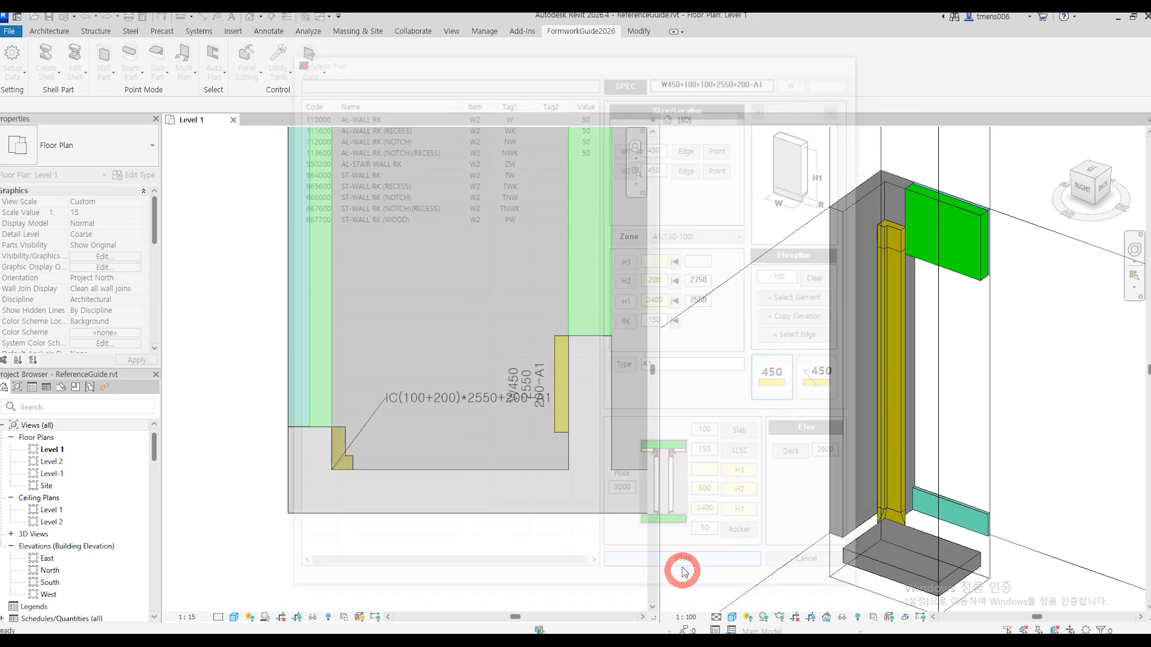
left_click(459, 544)
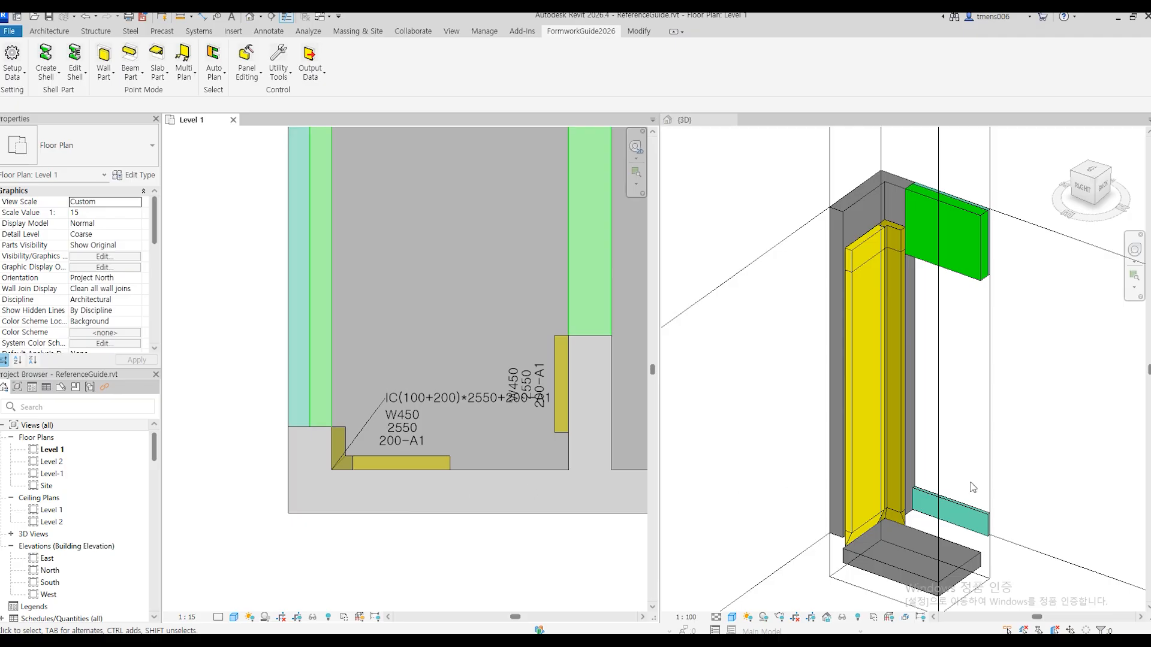
left_click(1022, 449)
middle_click_drag(1022, 449, 806, 504, "shift")
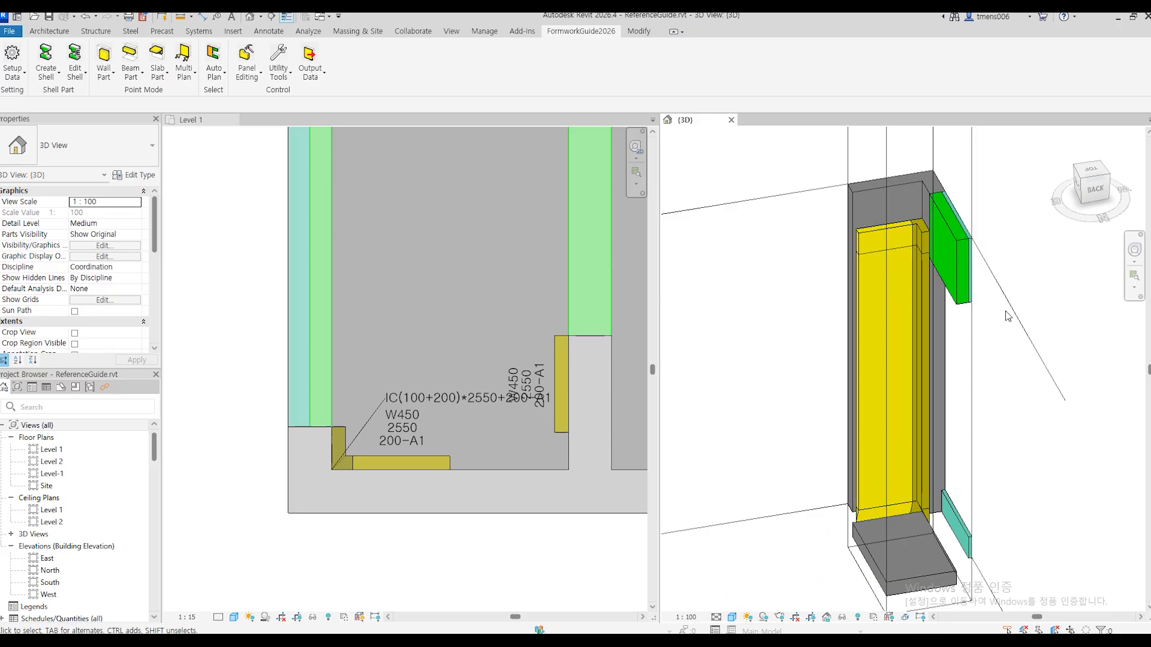
scroll(869, 411, "down", 2)
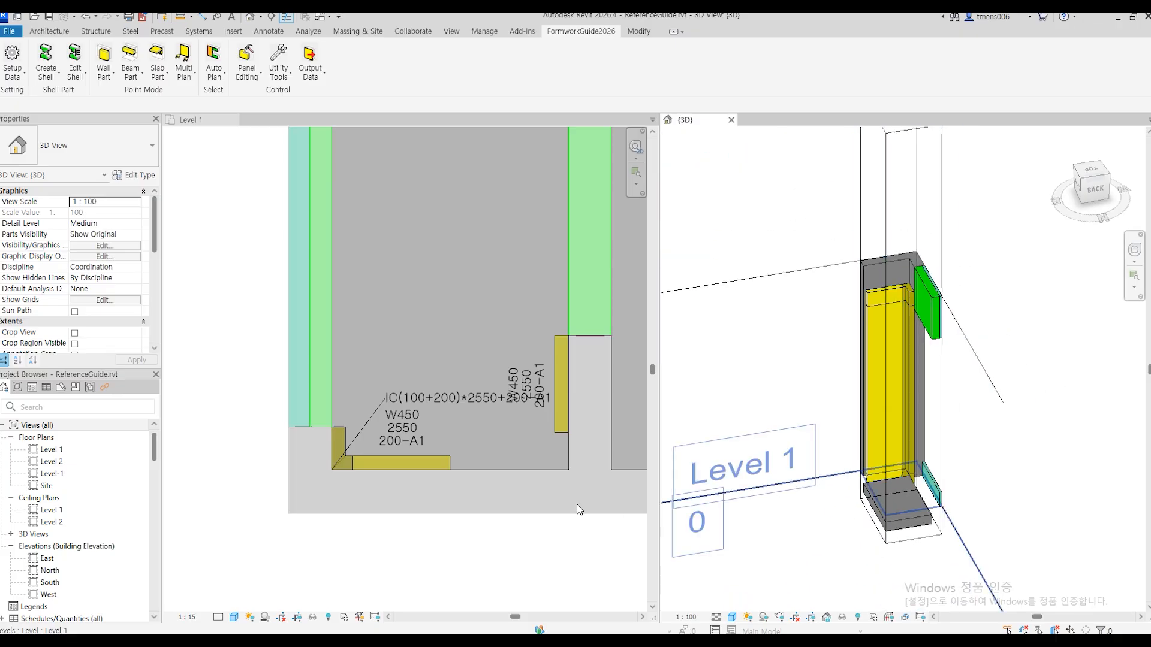
Close the 3D view and append a zone named A2(160) for the larger room with the 160/0 floor tag.
left_click(494, 545)
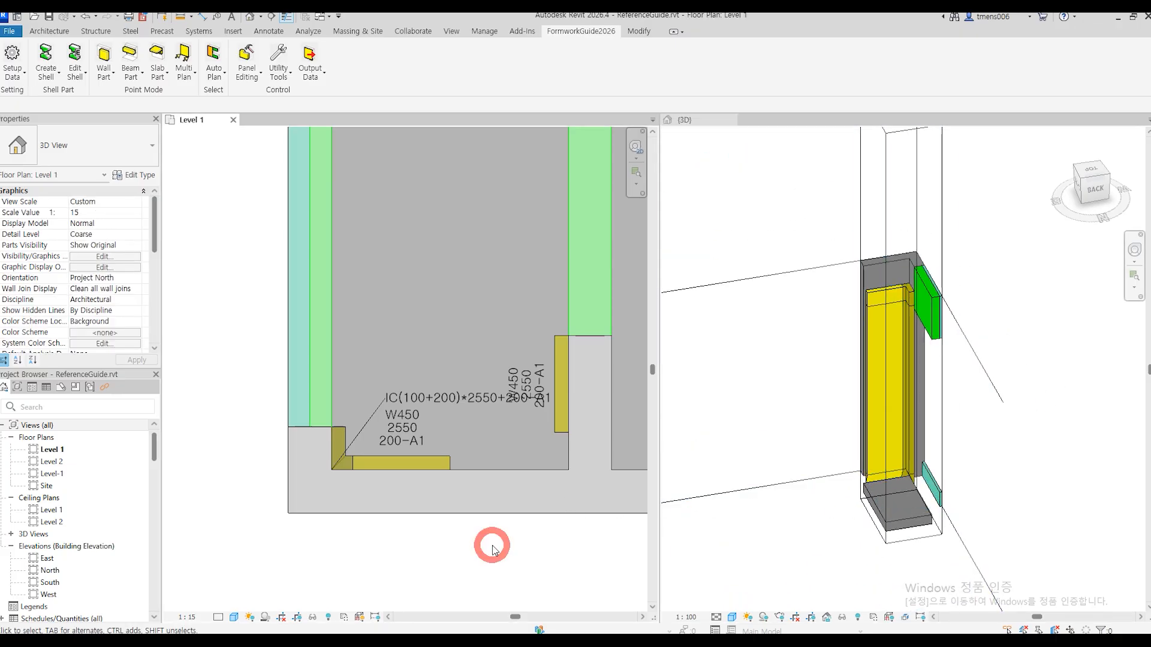
left_click(731, 120)
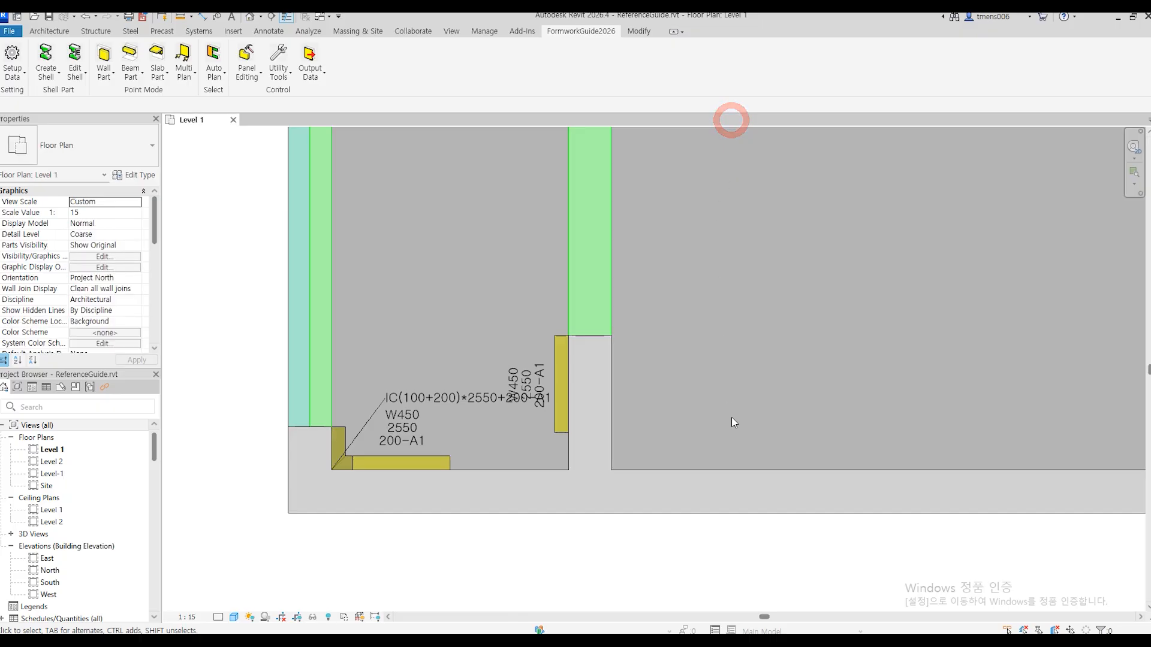
scroll(586, 416, "down", 2)
scroll(718, 345, "down", 2)
scroll(641, 347, "up", 6)
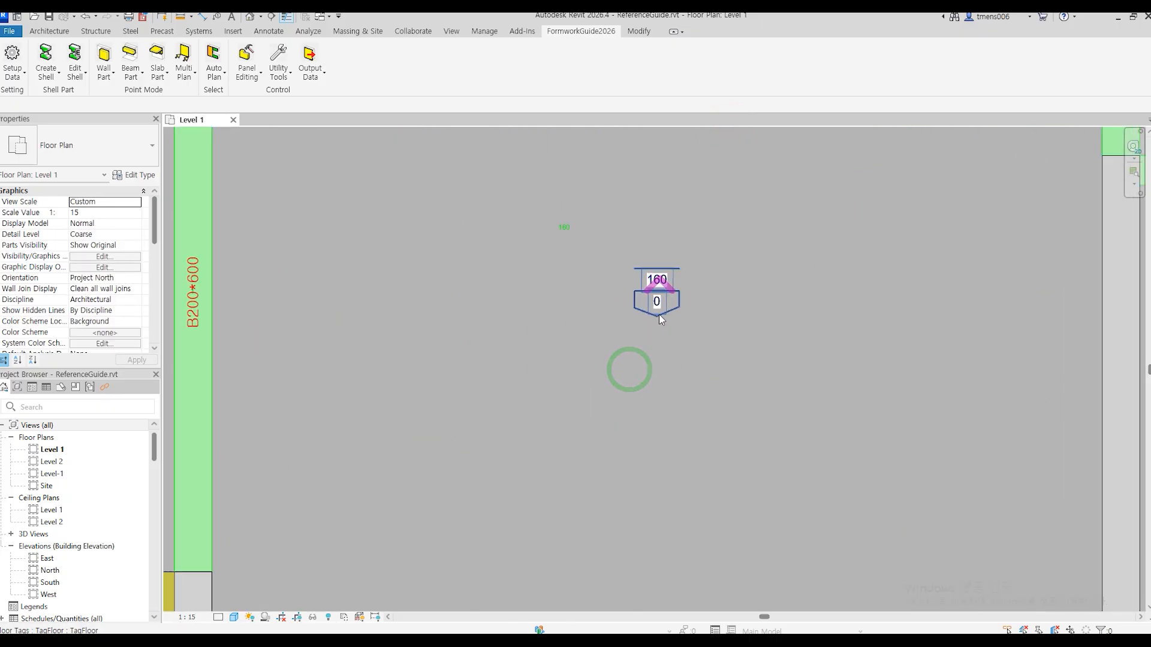
middle_click_drag(669, 321, 369, 354)
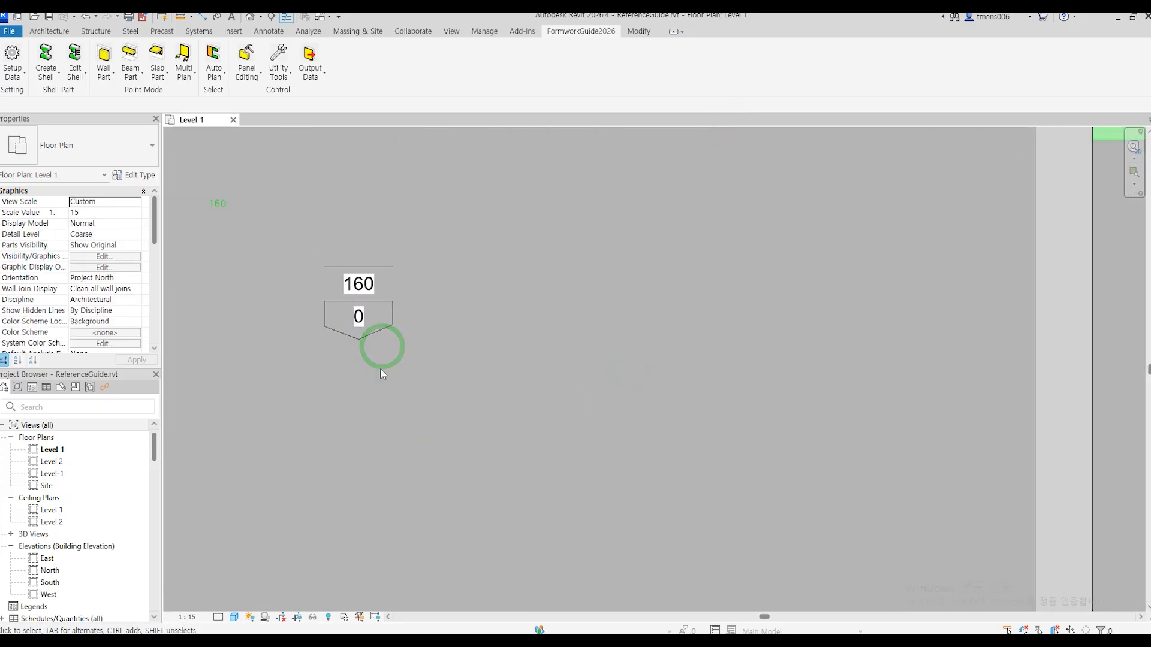
left_click(182, 69)
left_click(184, 93)
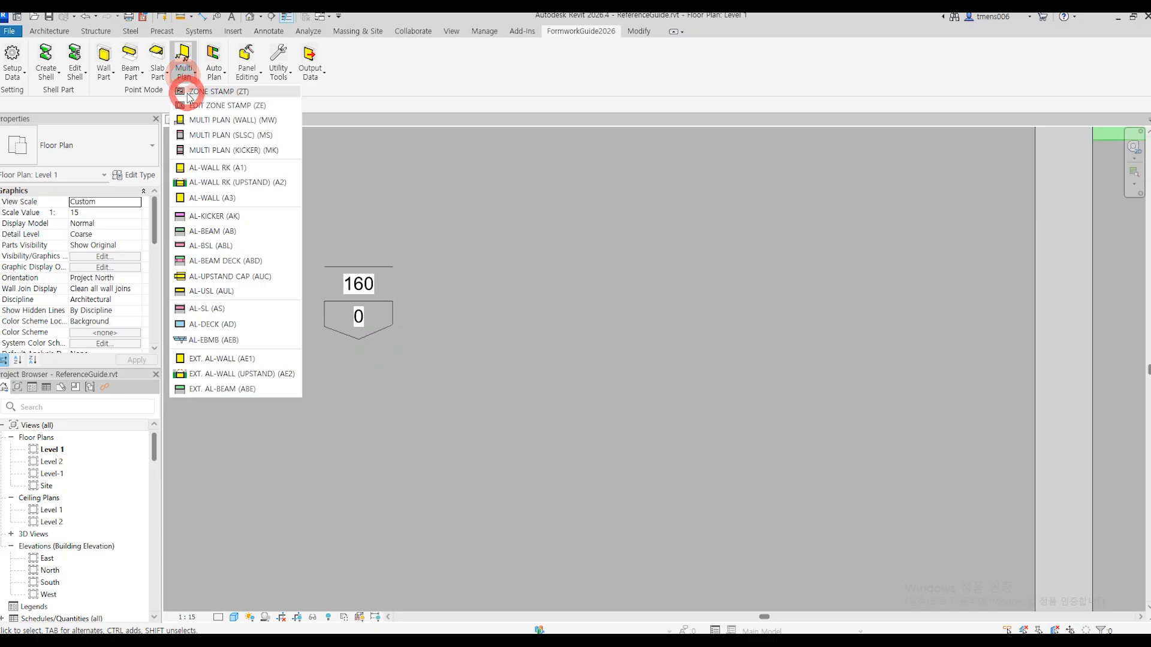
left_click_drag(540, 105, 728, 124)
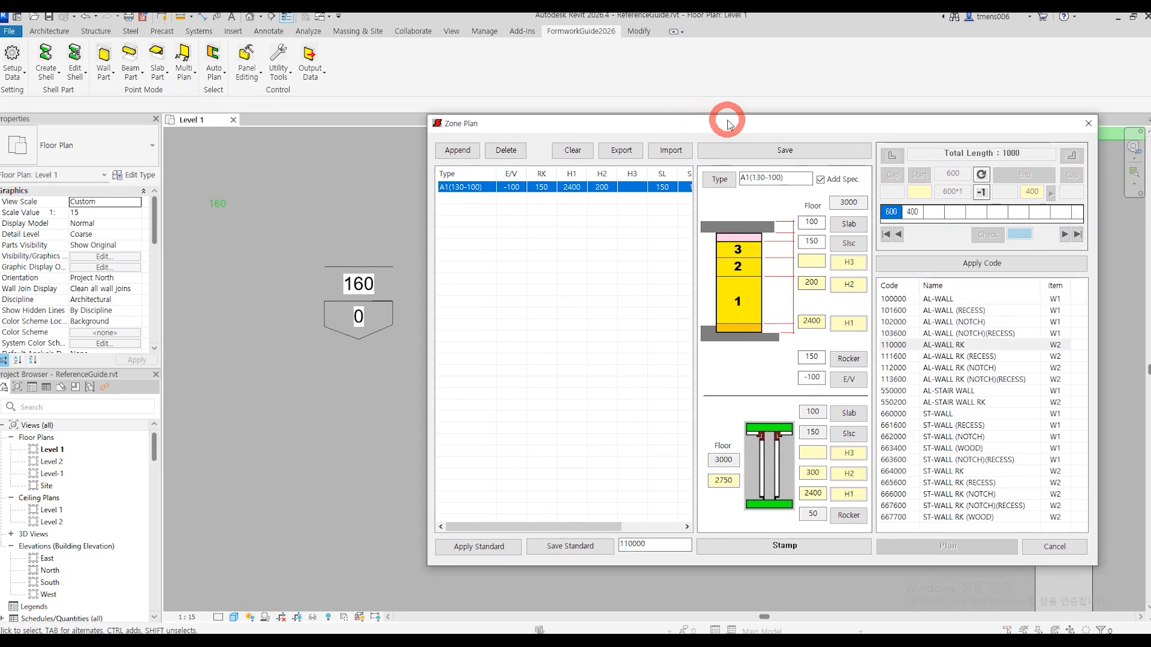
left_click(457, 150)
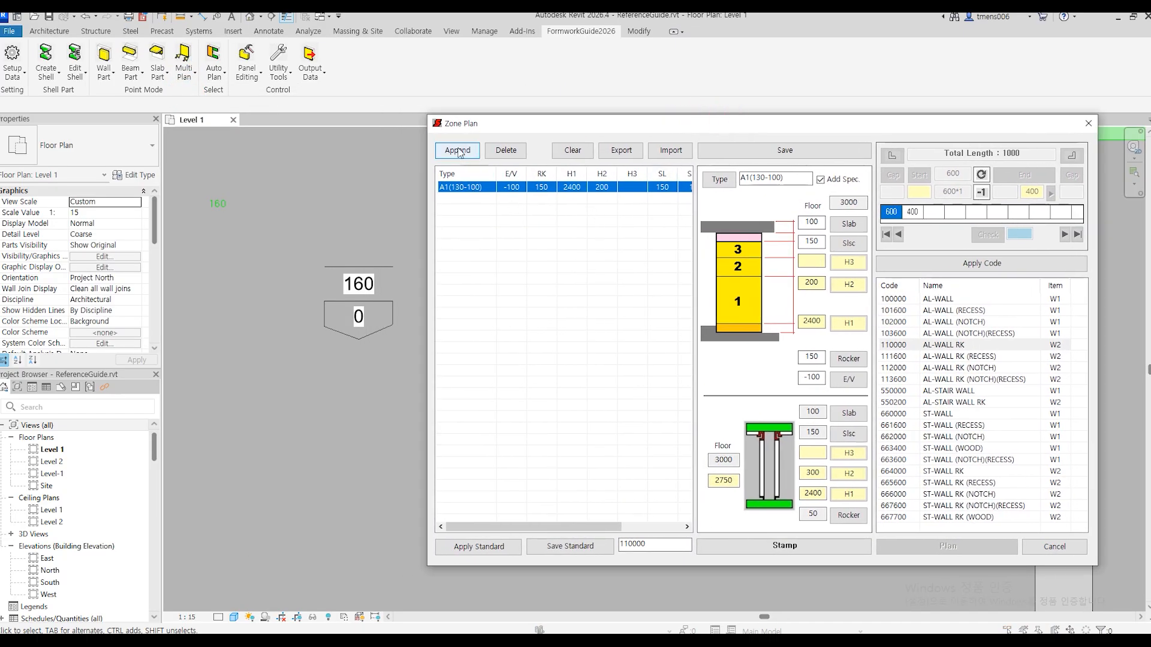
type("A2")
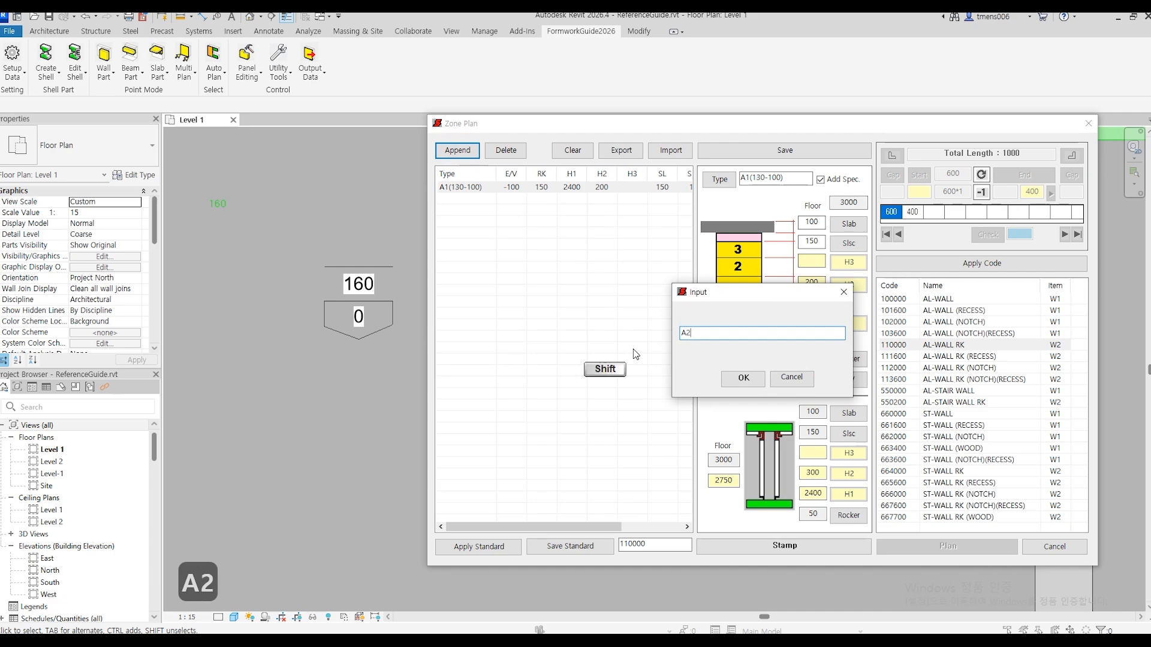
type("(160)")
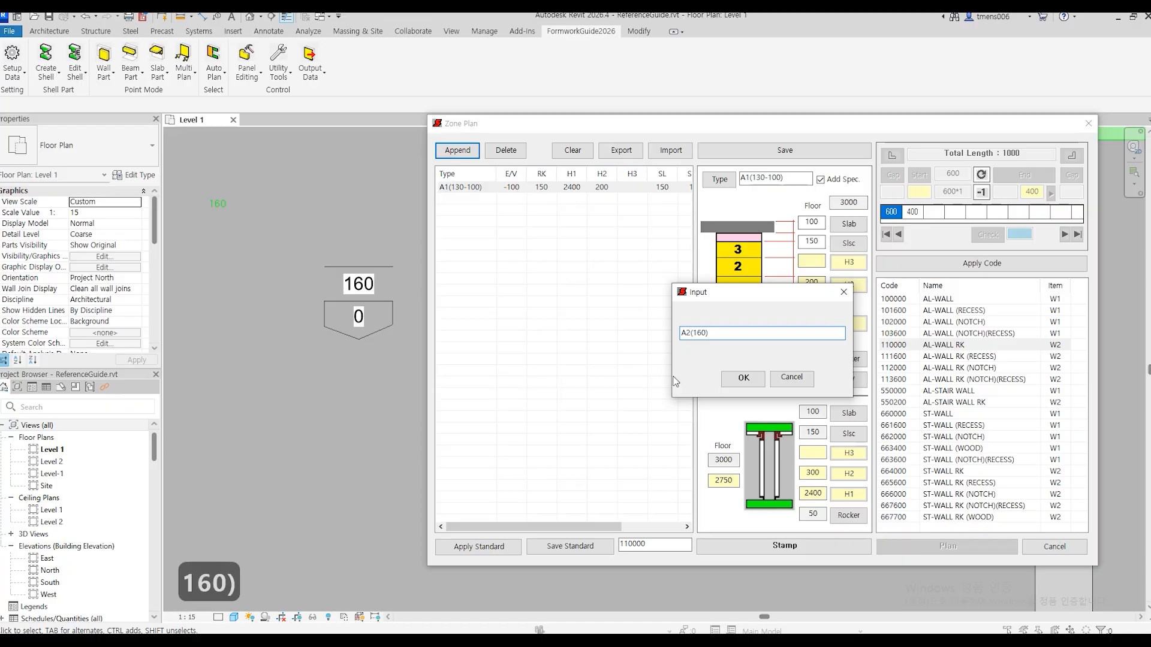
left_click(743, 378)
Clear zone A2(160)'s E/V value and set its Rocker to the standard 50.
left_click(461, 203)
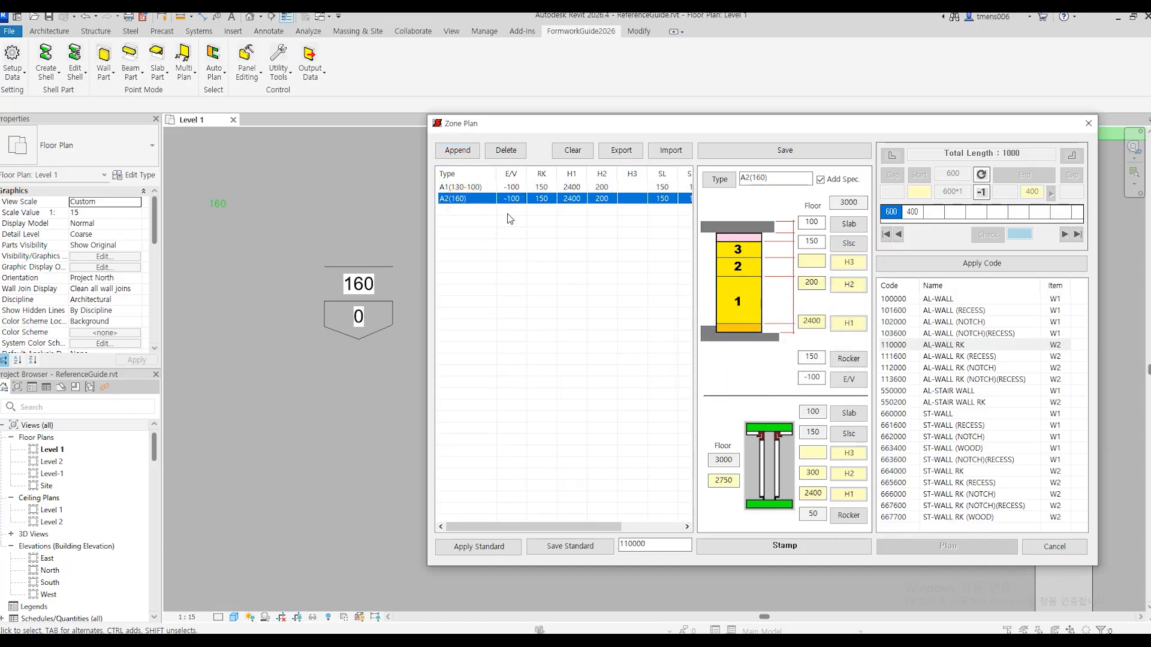
left_click(848, 377)
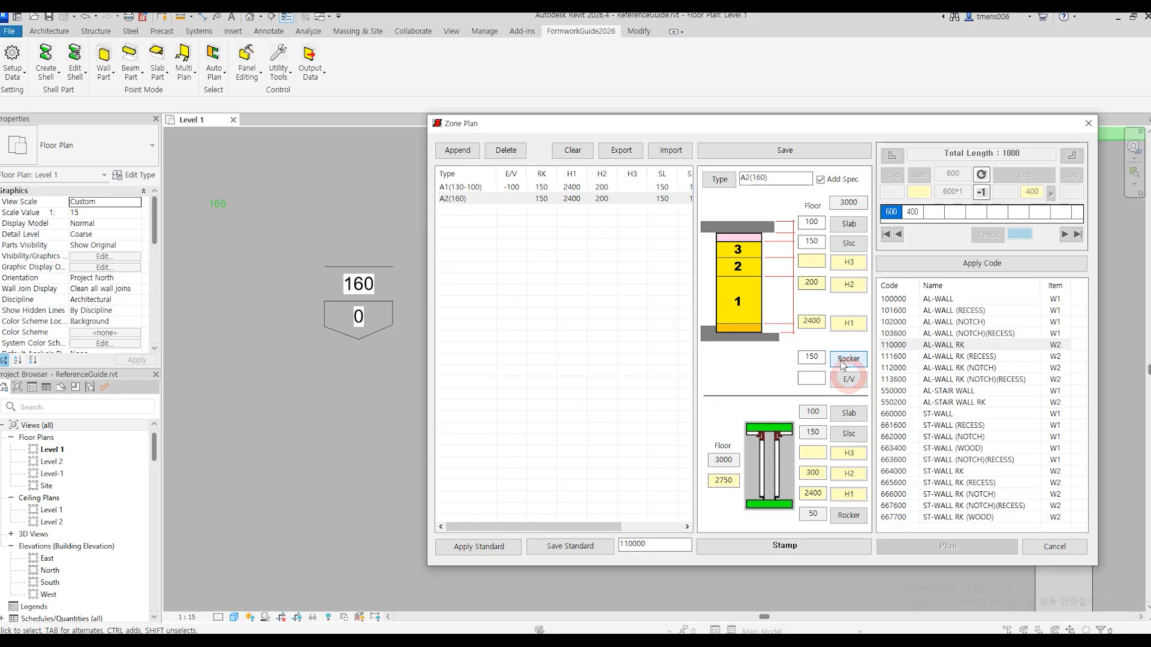
left_click(844, 361)
left_click(852, 518)
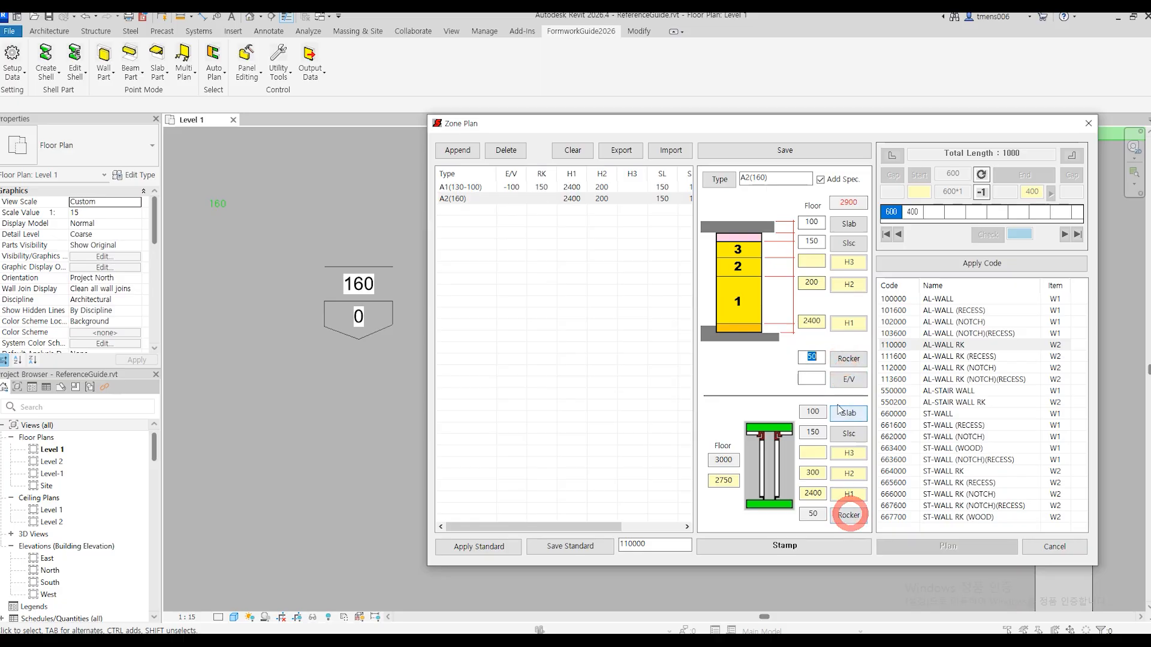
Set zone A2(160)'s Slab to 160 and H2 to 240, then save the zone.
left_click(812, 223)
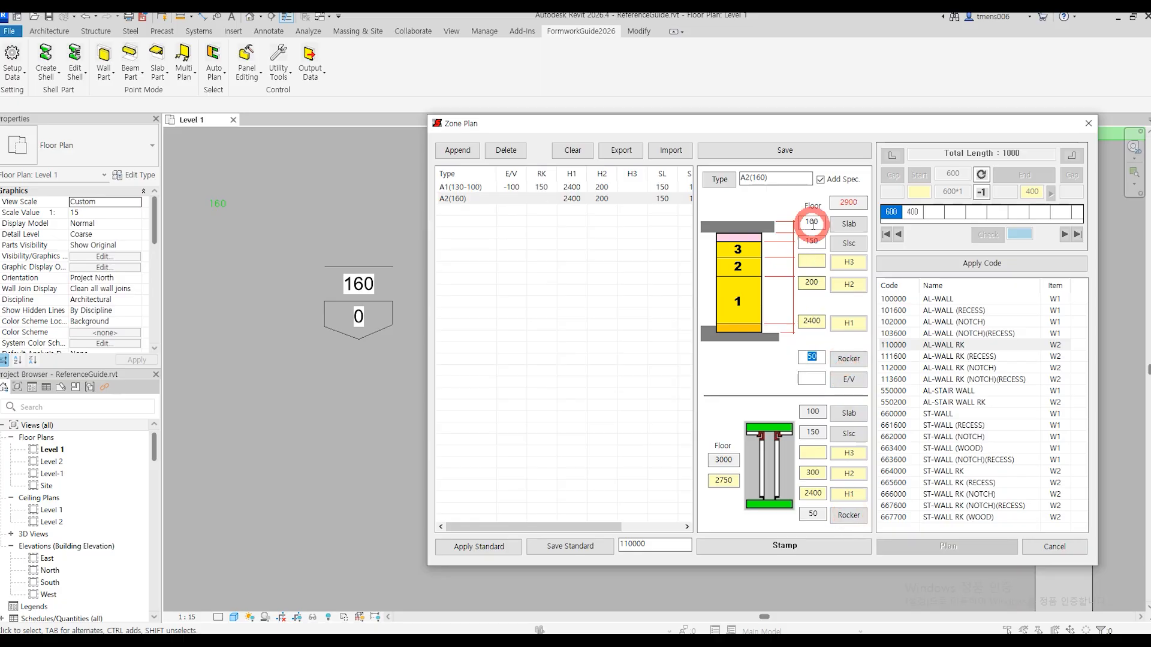
type("160")
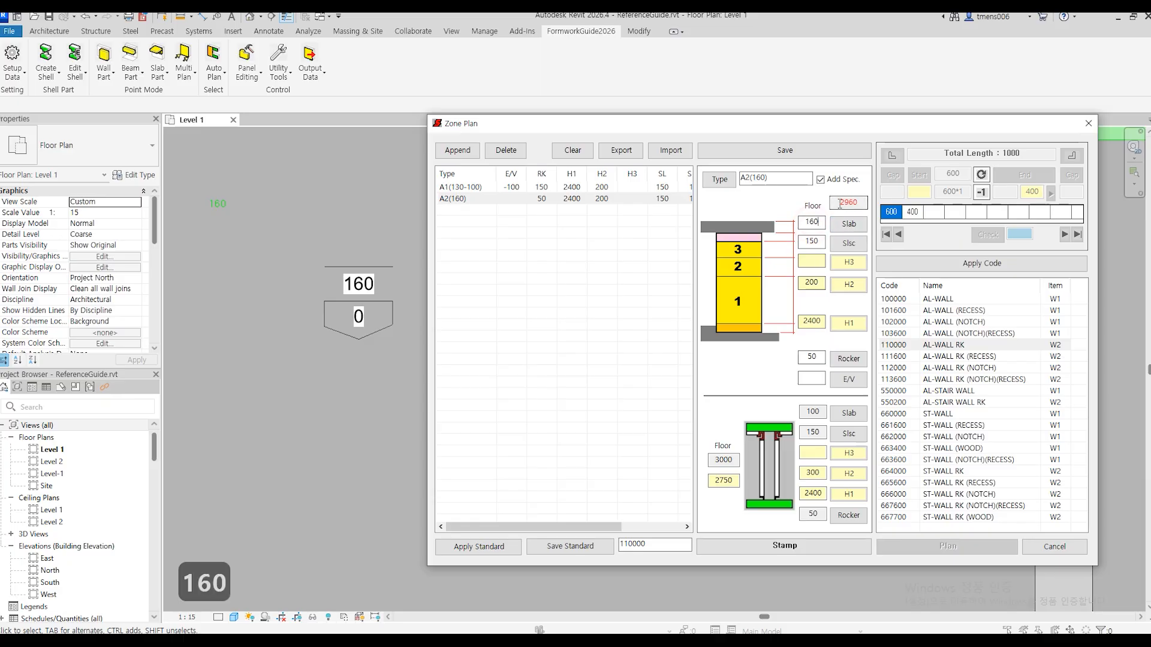
left_click(811, 283)
type("2")
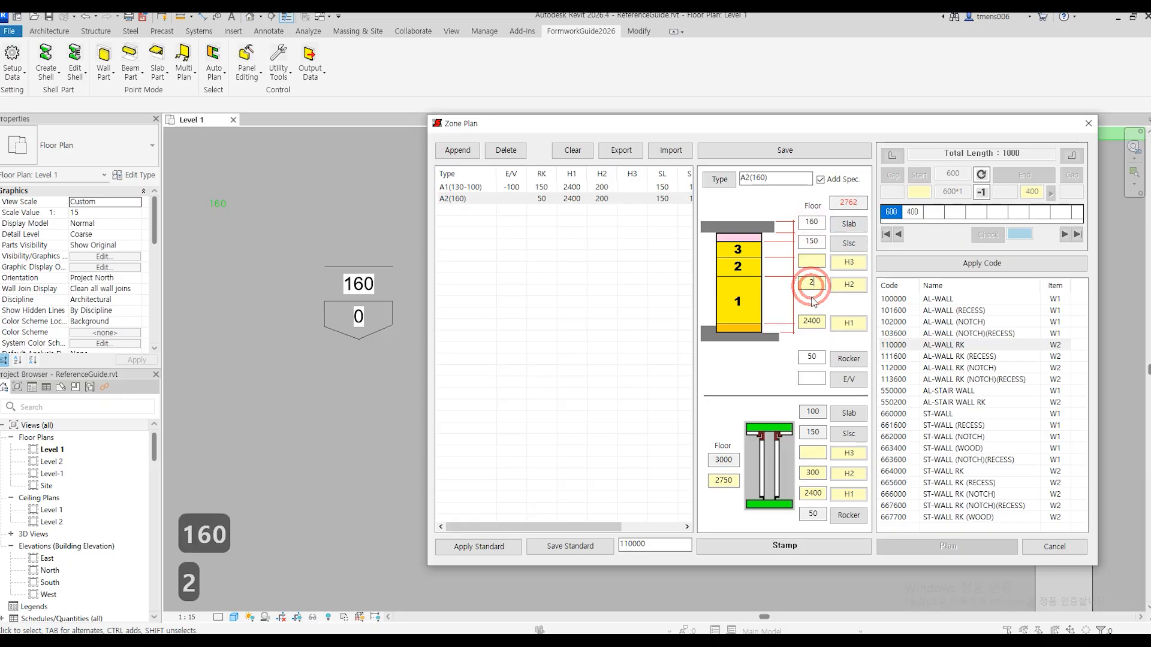
type("40")
left_click(854, 202)
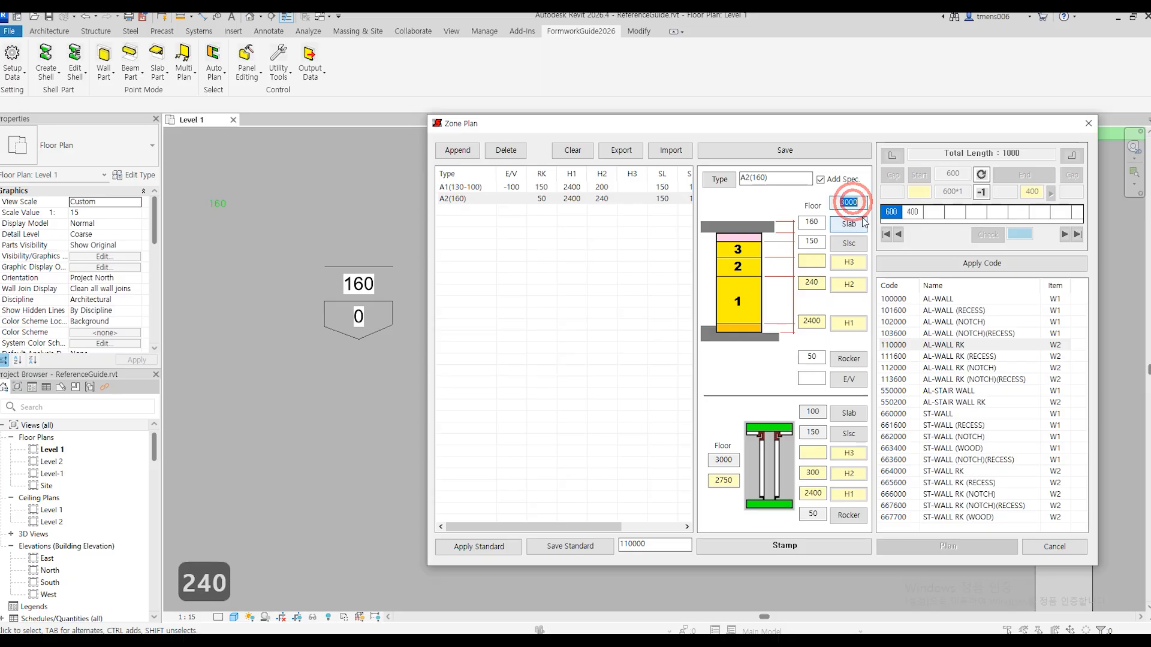
left_click(783, 157)
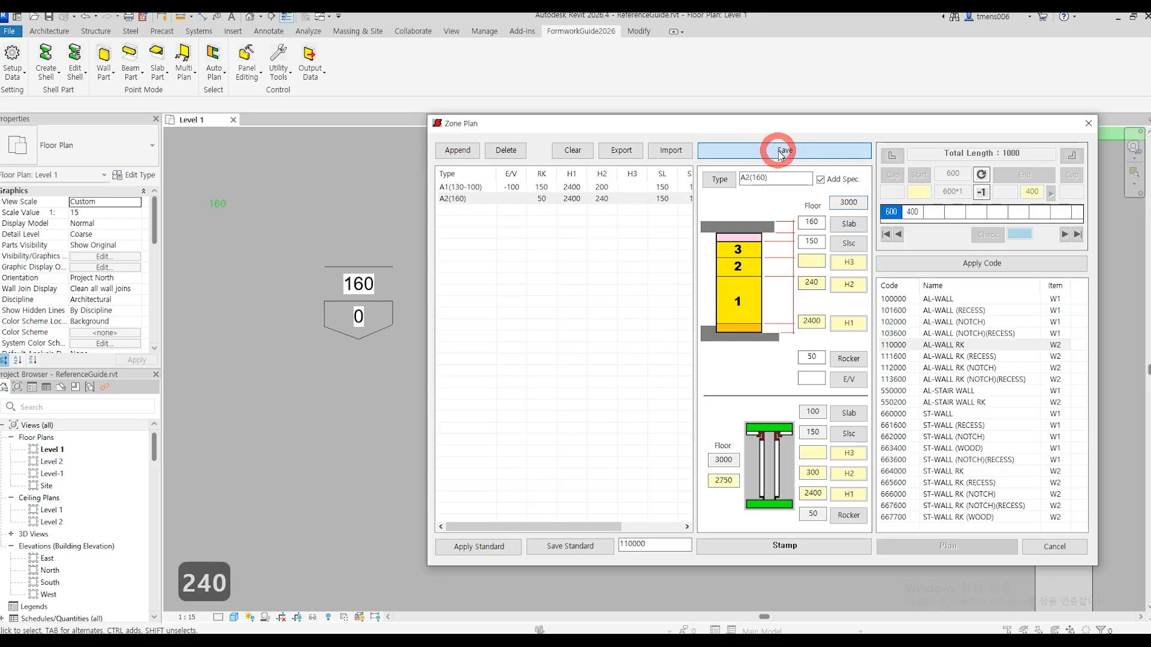
Stamp zone A2(160) just below the 160/0 floor tag in the larger room.
left_click(453, 205)
left_click(804, 546)
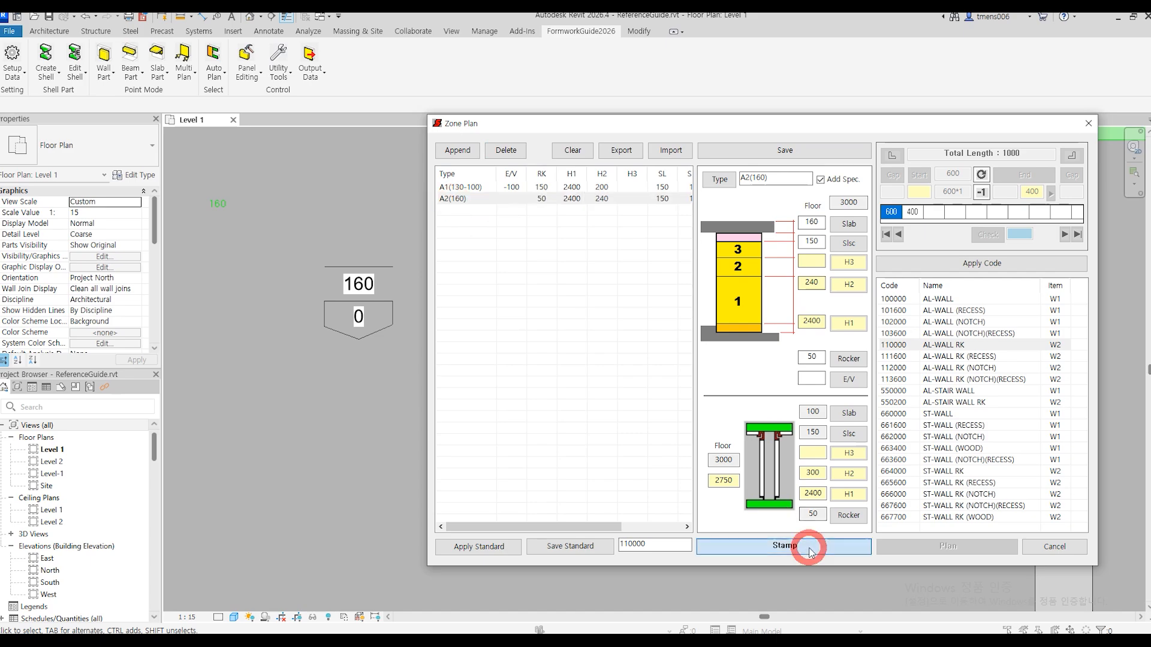
left_click(353, 425)
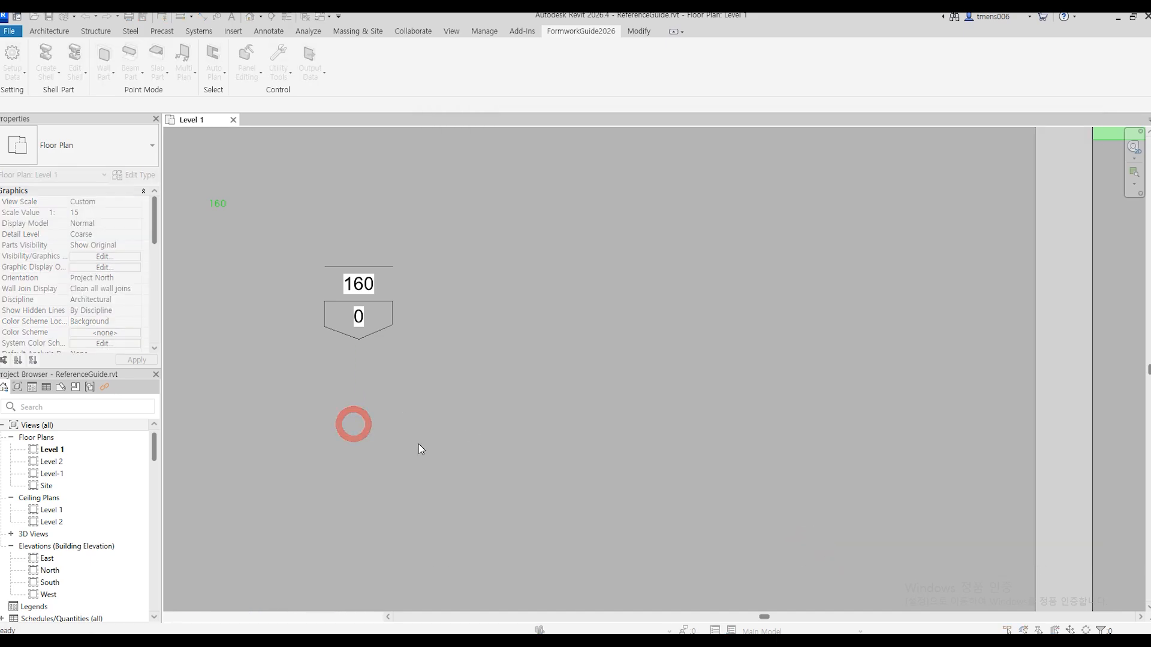
Stamp zone A1(130-100) just below the 130/-100 floor tag in the room to the east.
scroll(516, 353, "down", 5)
scroll(720, 405, "up", 10)
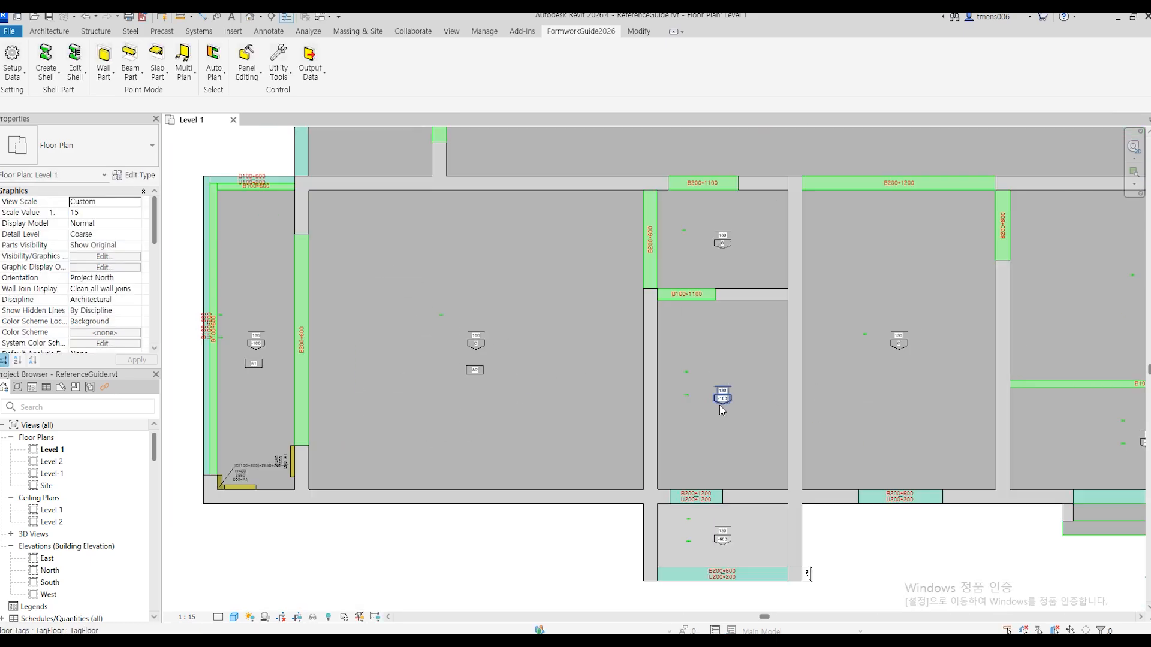
middle_click_drag(692, 409, 443, 395)
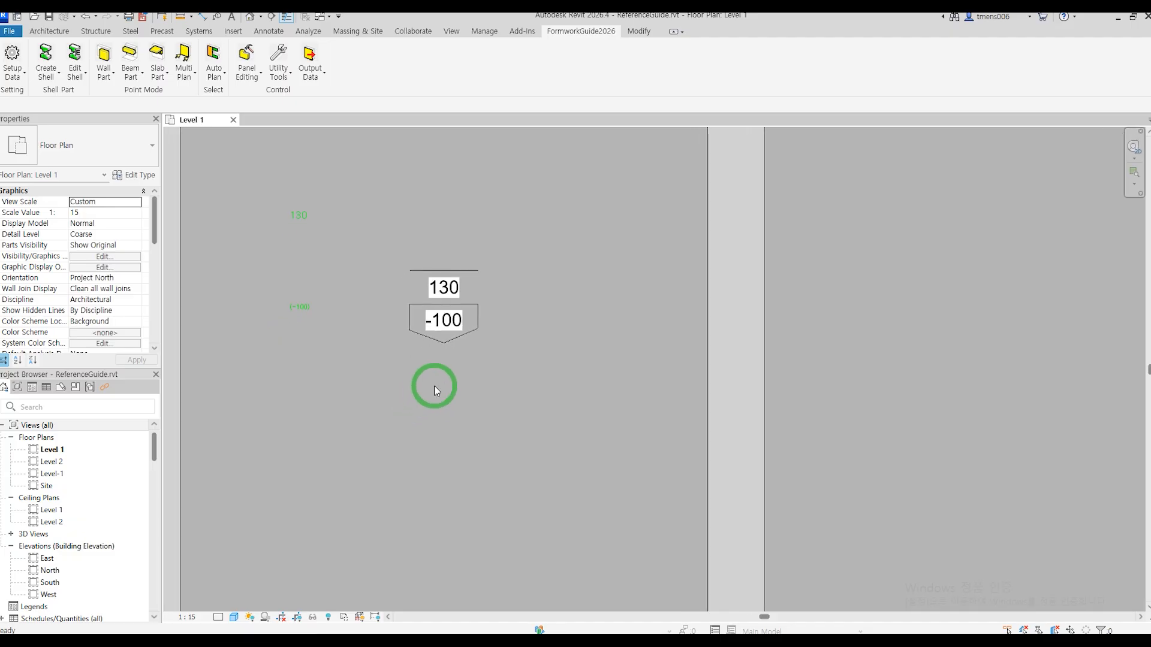
left_click(183, 63)
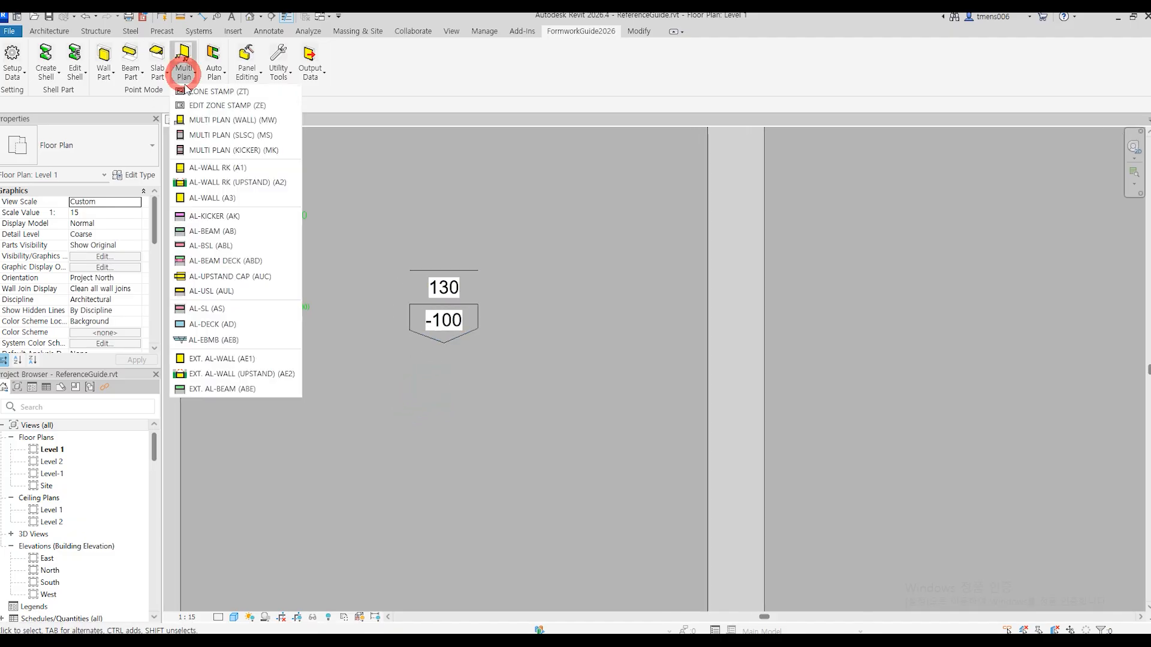
left_click(183, 92)
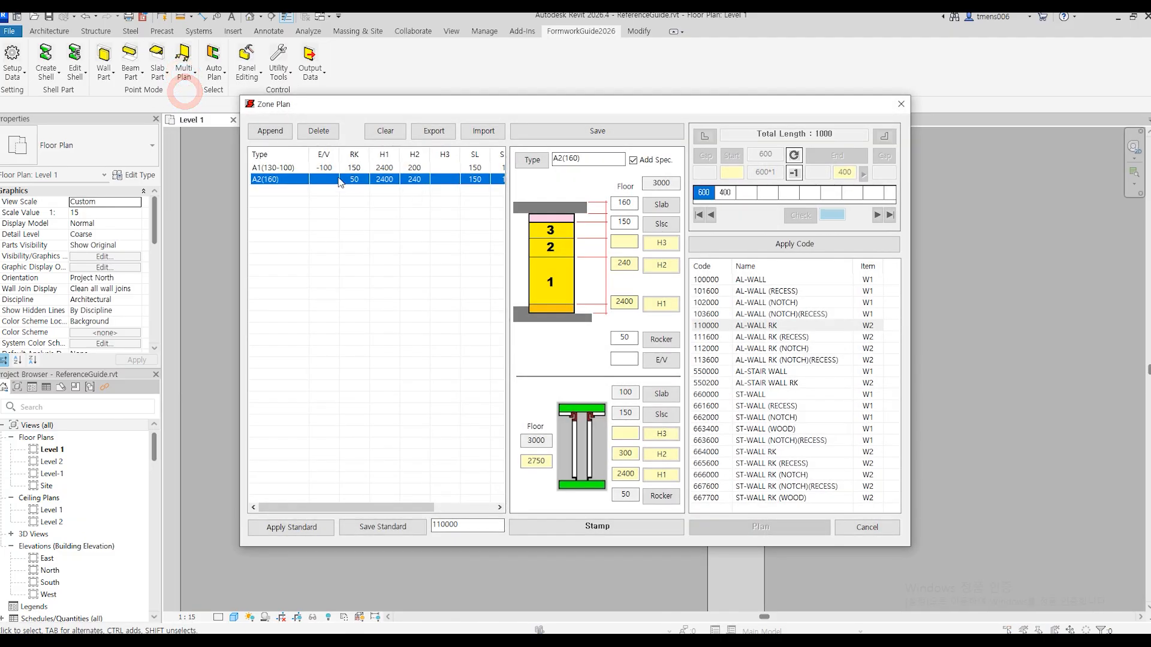
left_click(287, 169)
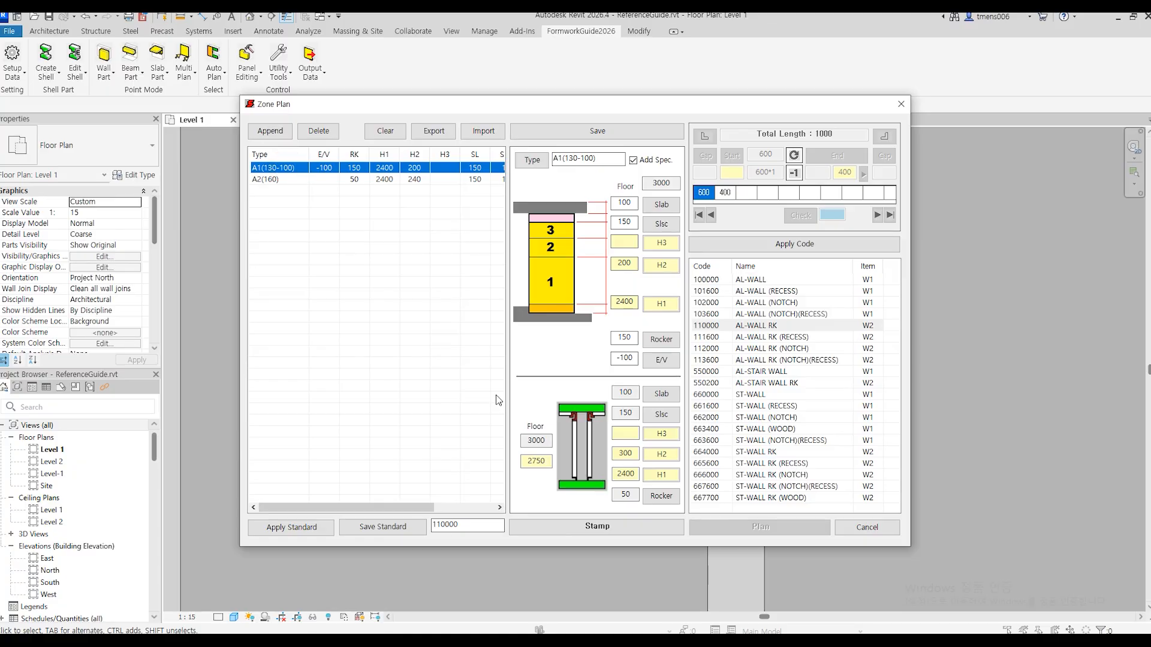
left_click(570, 526)
left_click(441, 411)
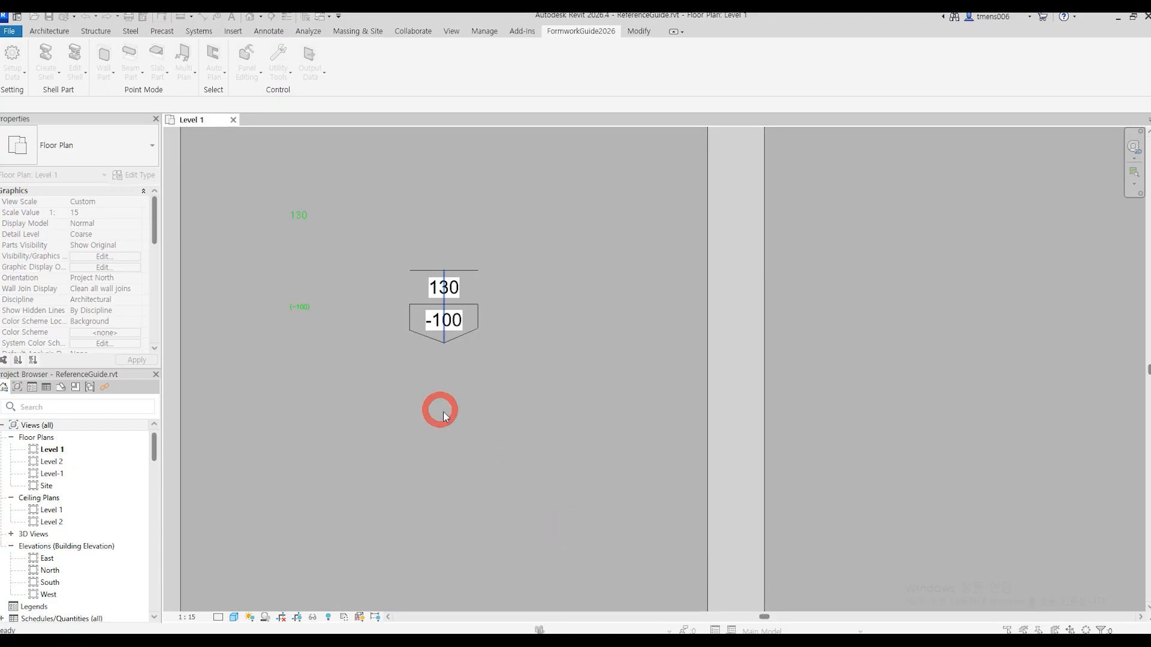
Append a zone named A3(130) to the Zone Plan for the room with the 130/0 floor tag.
scroll(487, 420, "down", 2)
scroll(699, 385, "down", 2)
scroll(804, 271, "up", 3)
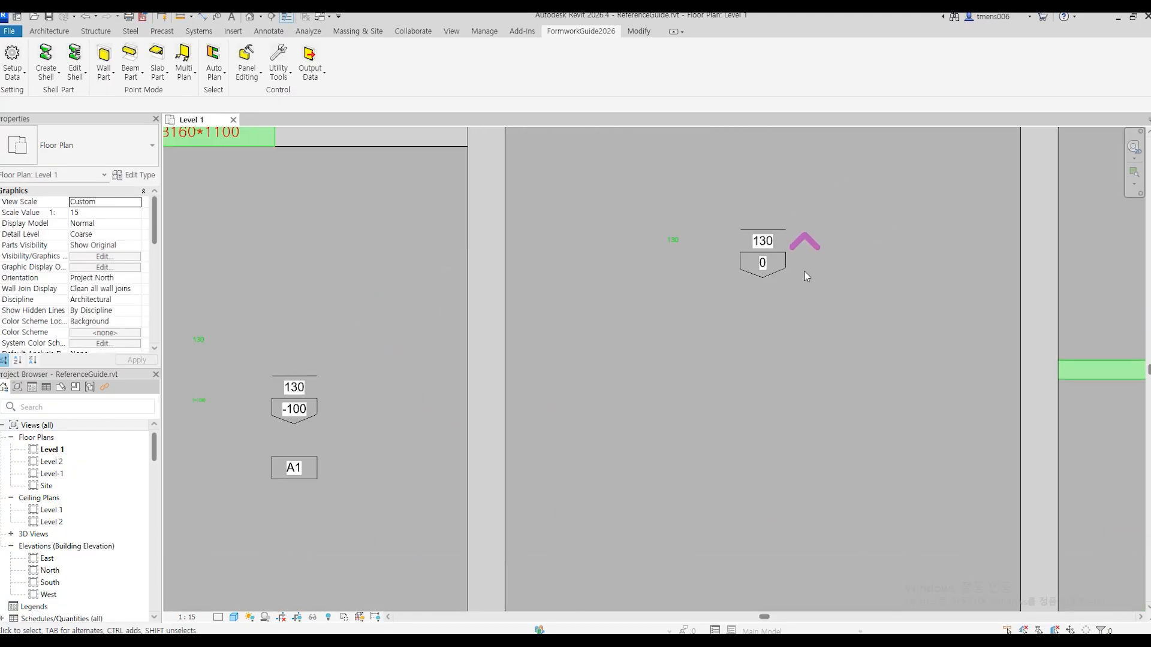
middle_click_drag(801, 275, 738, 293)
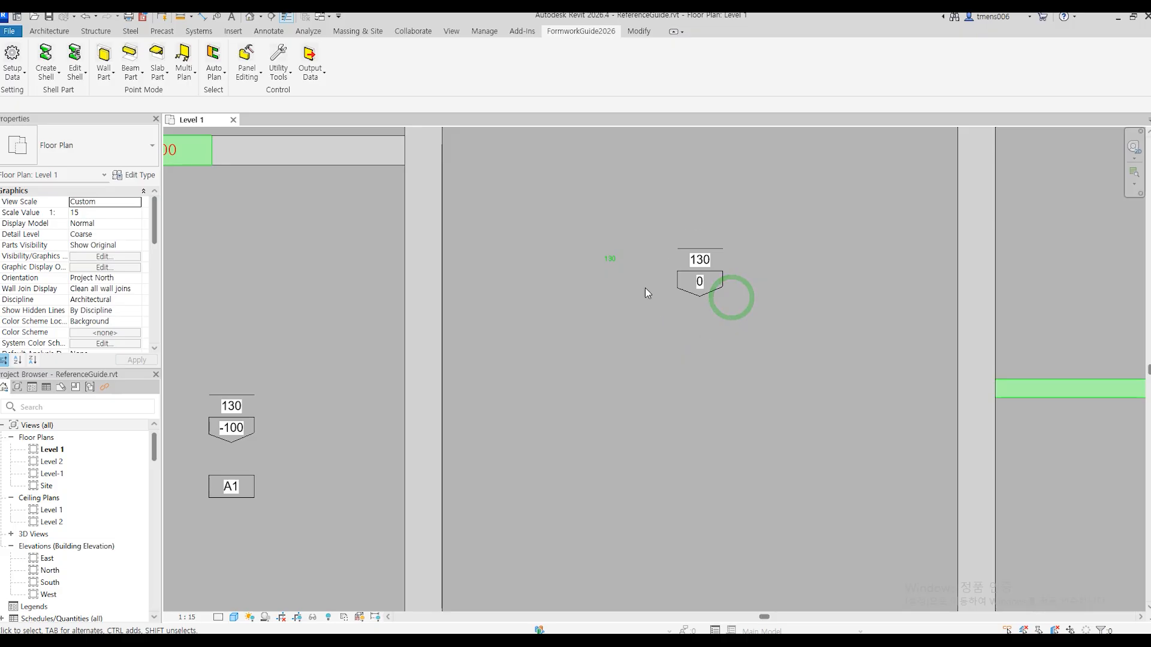
middle_click_drag(732, 375, 477, 368)
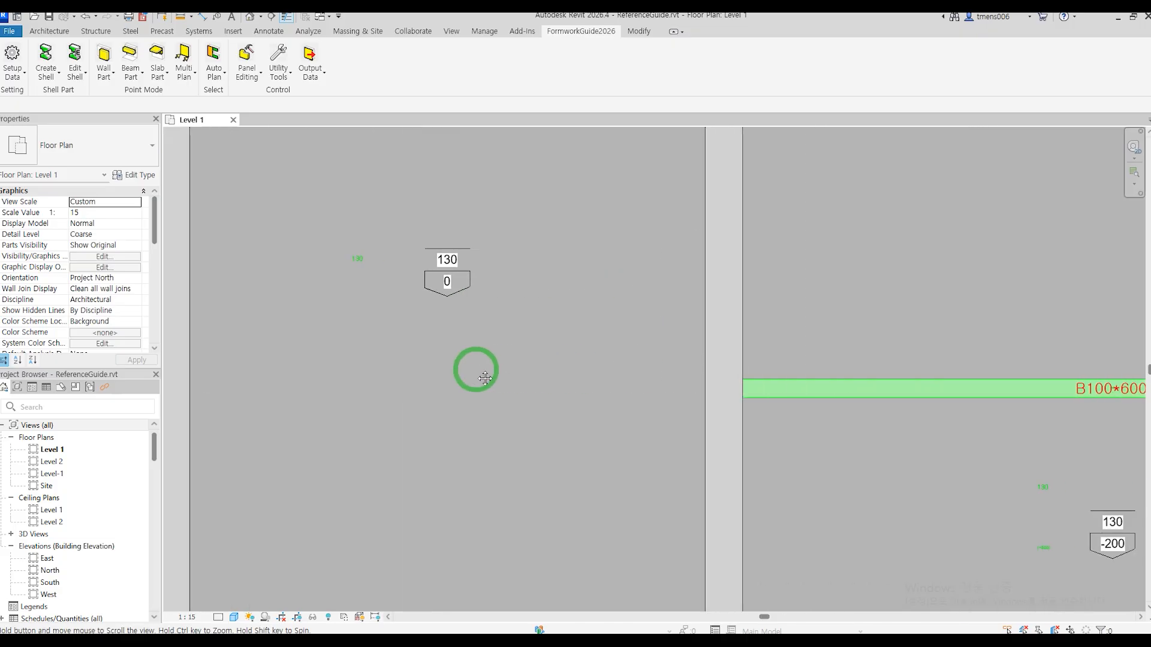
left_click(184, 73)
left_click(194, 94)
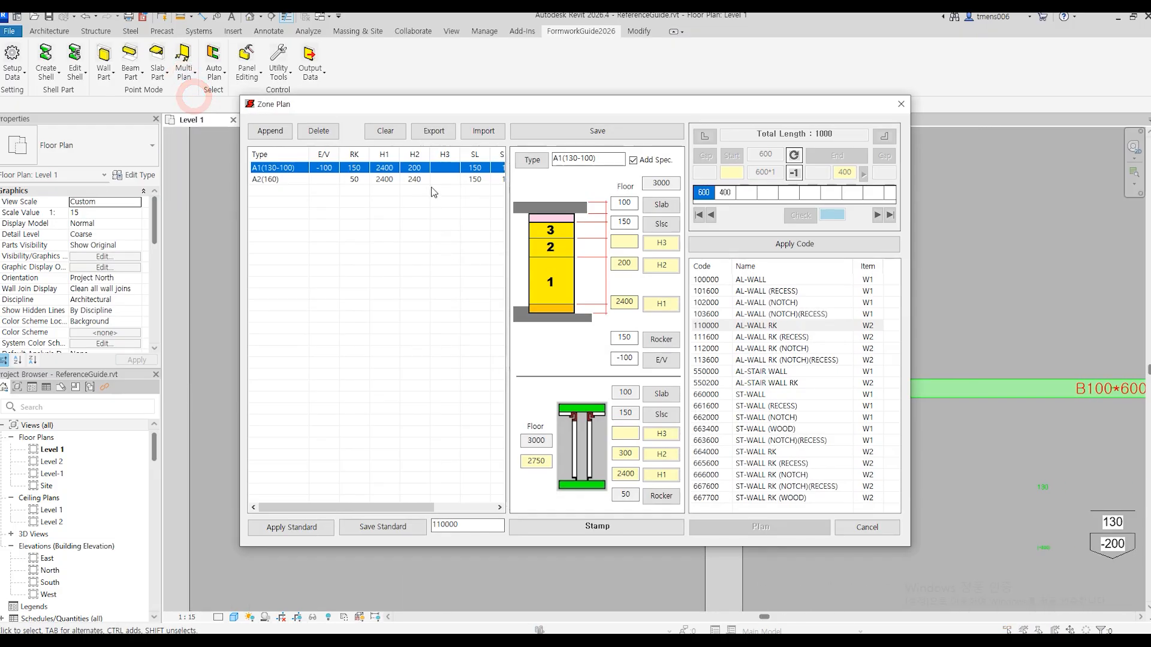
left_click_drag(392, 103, 662, 132)
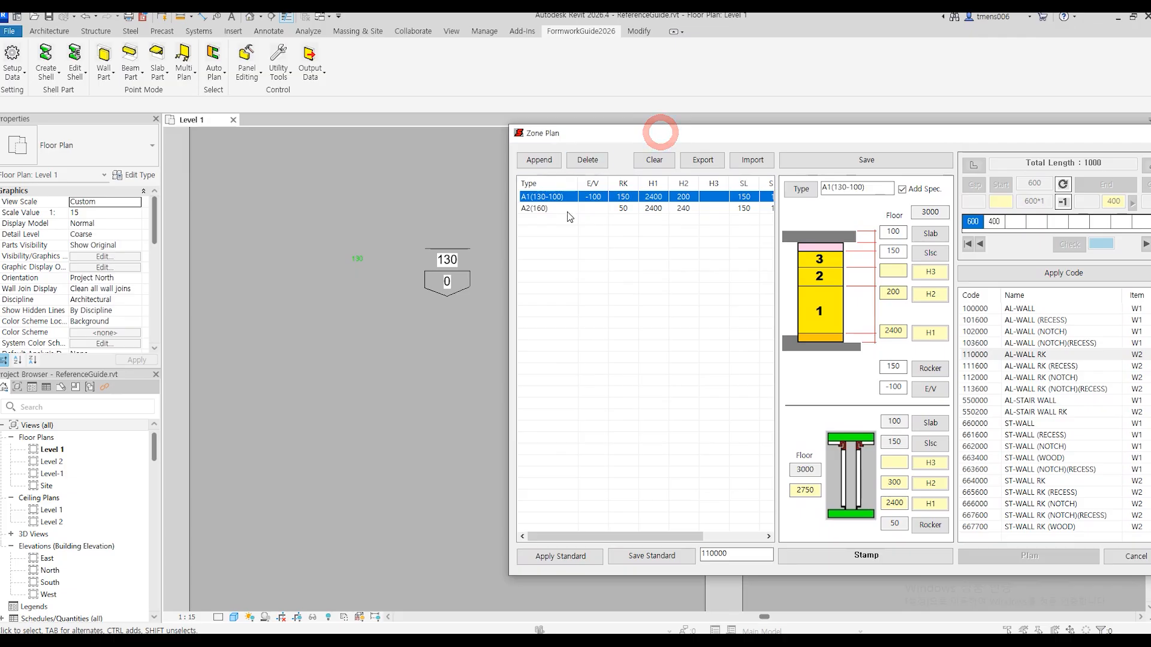
left_click(539, 160)
type("A")
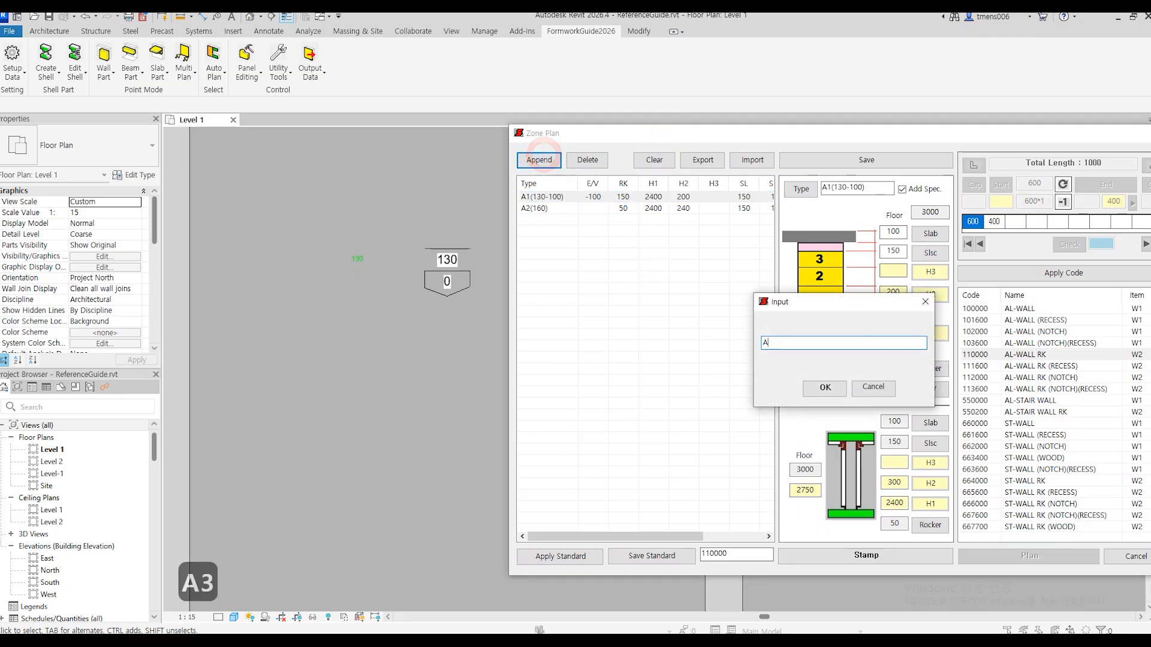
type("3(130)")
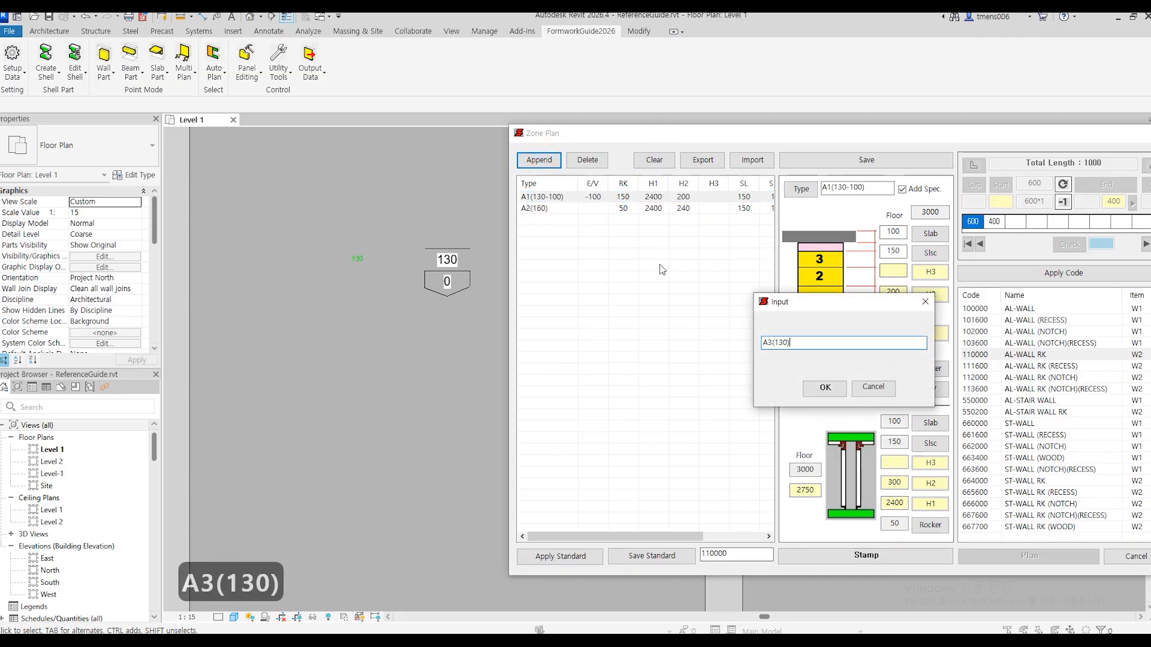
left_click(713, 344)
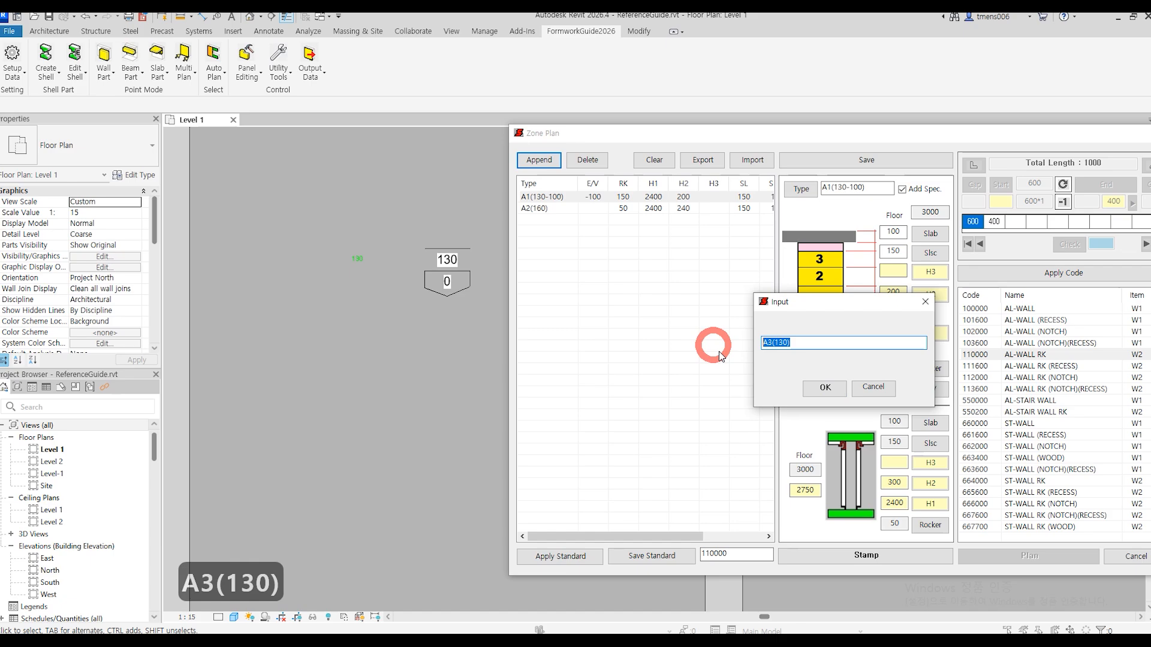
left_click(824, 386)
Clear zone A3(130)'s E/V value and set its Rocker to the standard 50.
left_click(929, 393)
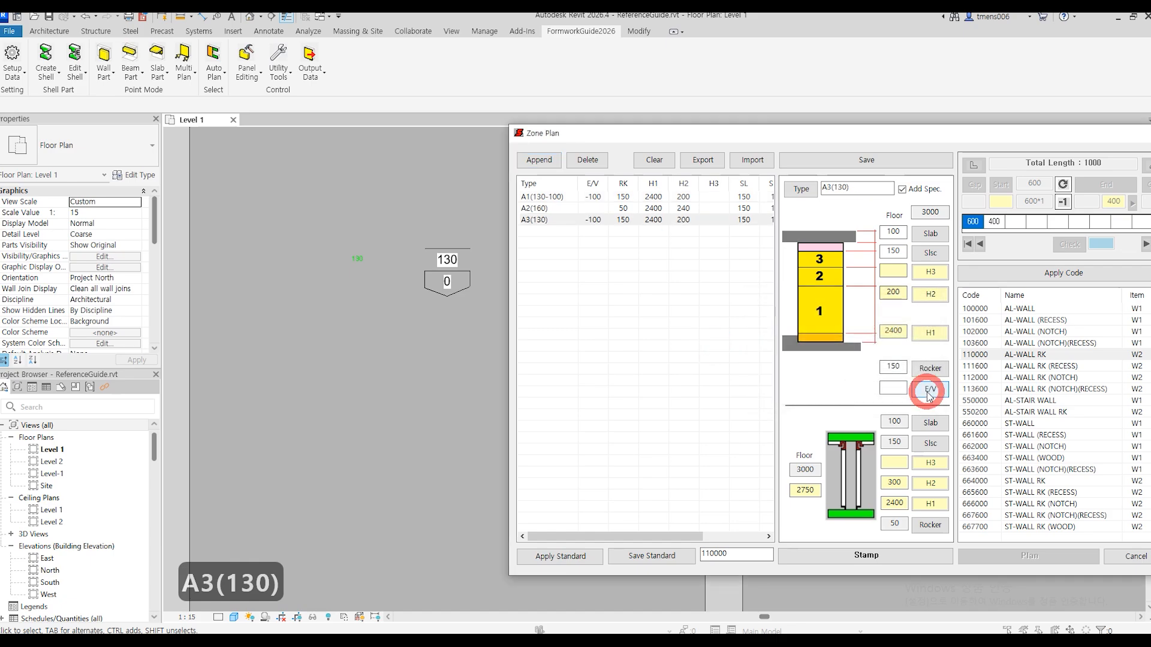
left_click(930, 523)
left_click(894, 332)
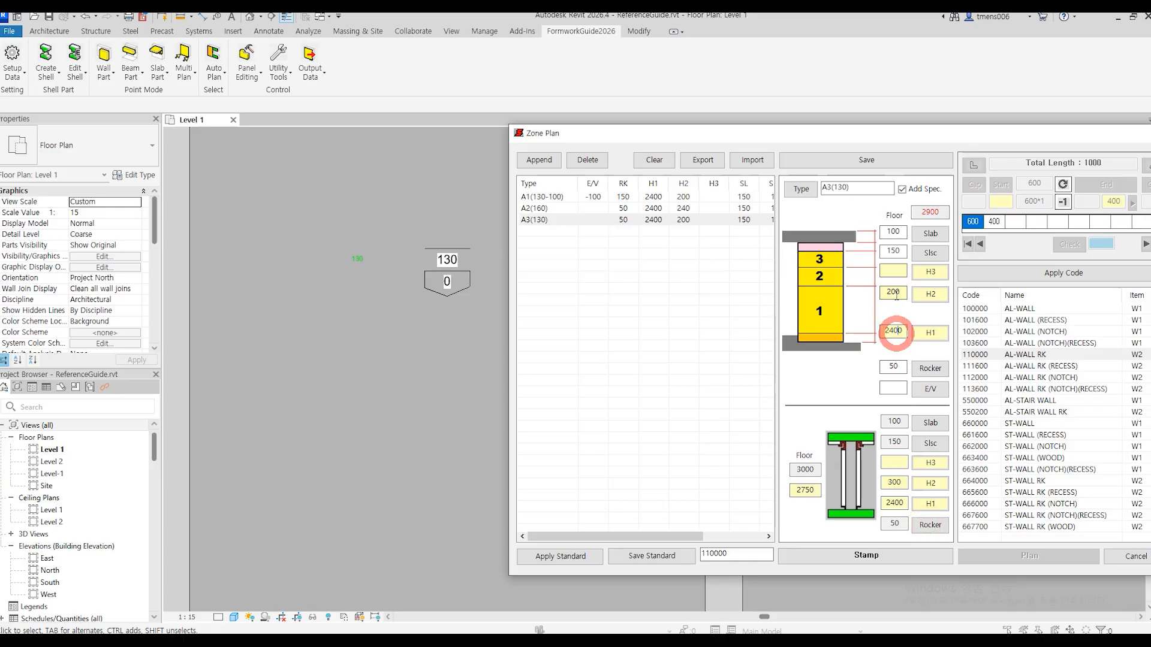
Set zone A3(130)'s Slab to 130 and H2 to 270.
left_click(893, 232)
type("13")
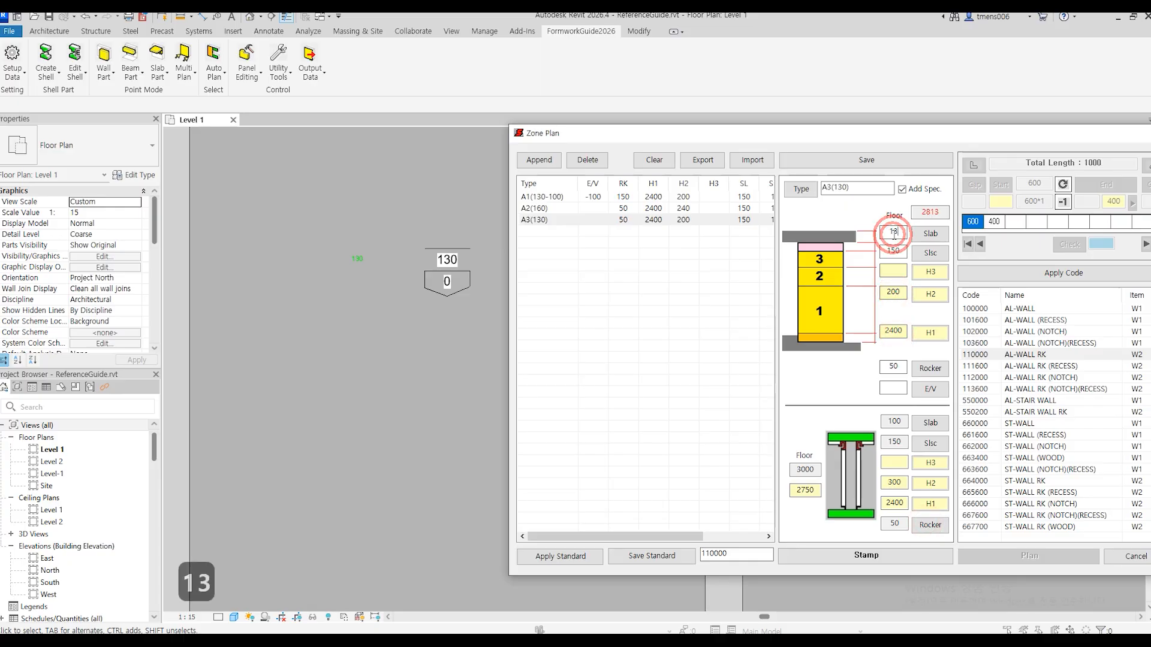
type("0")
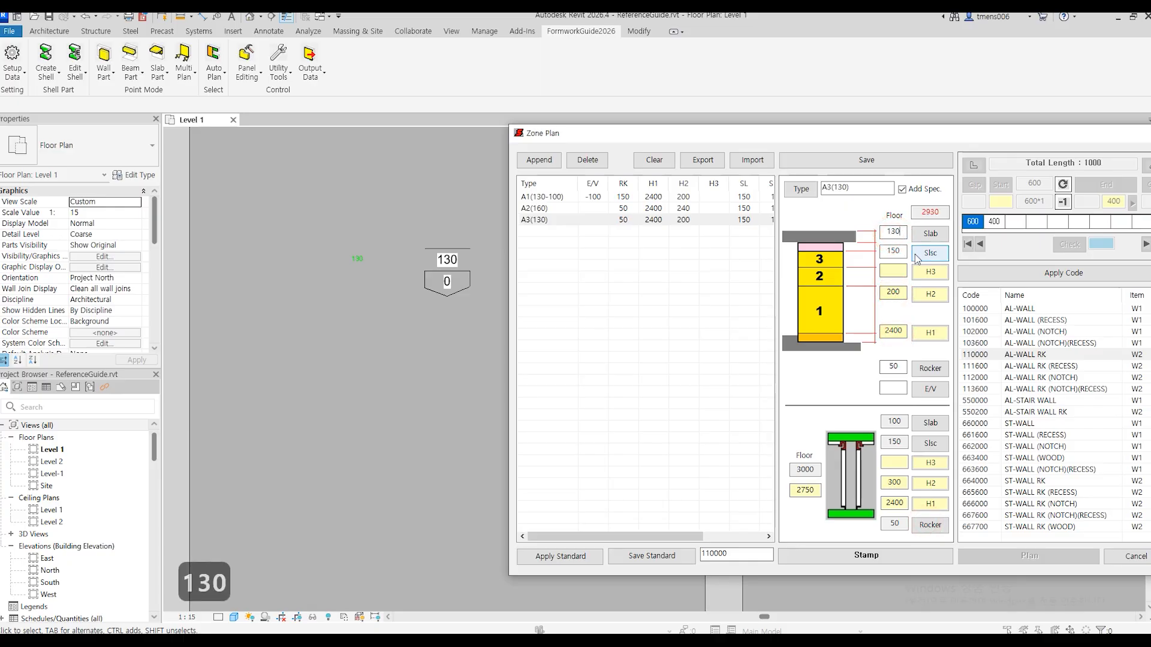
left_click(893, 292)
type("270")
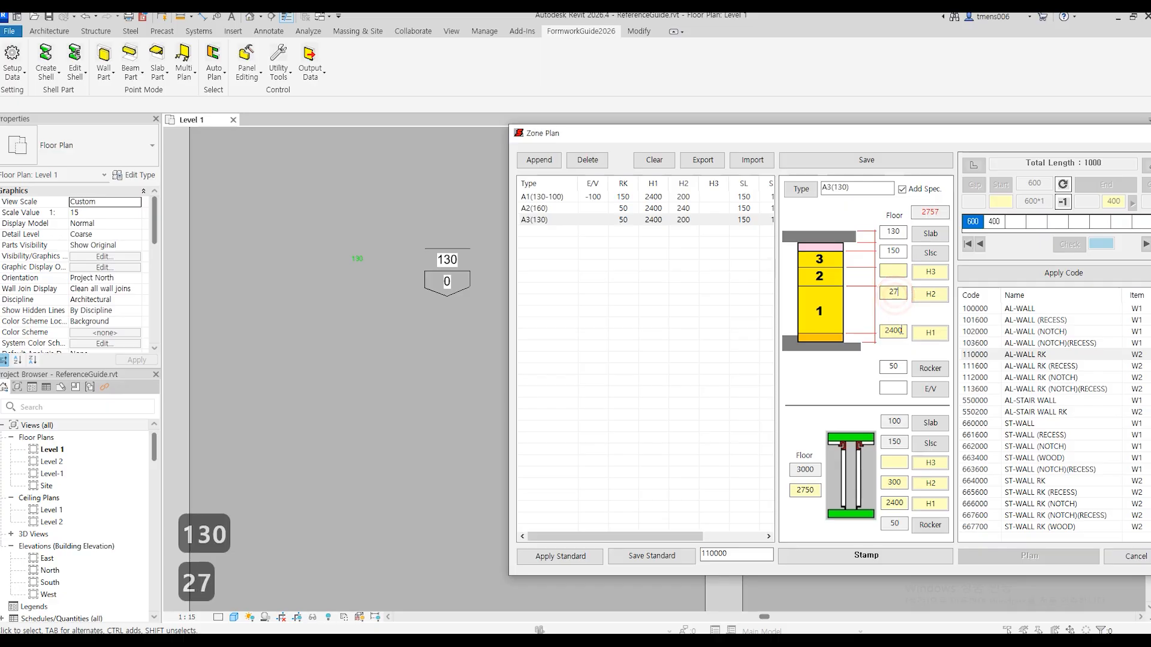
left_click(945, 213)
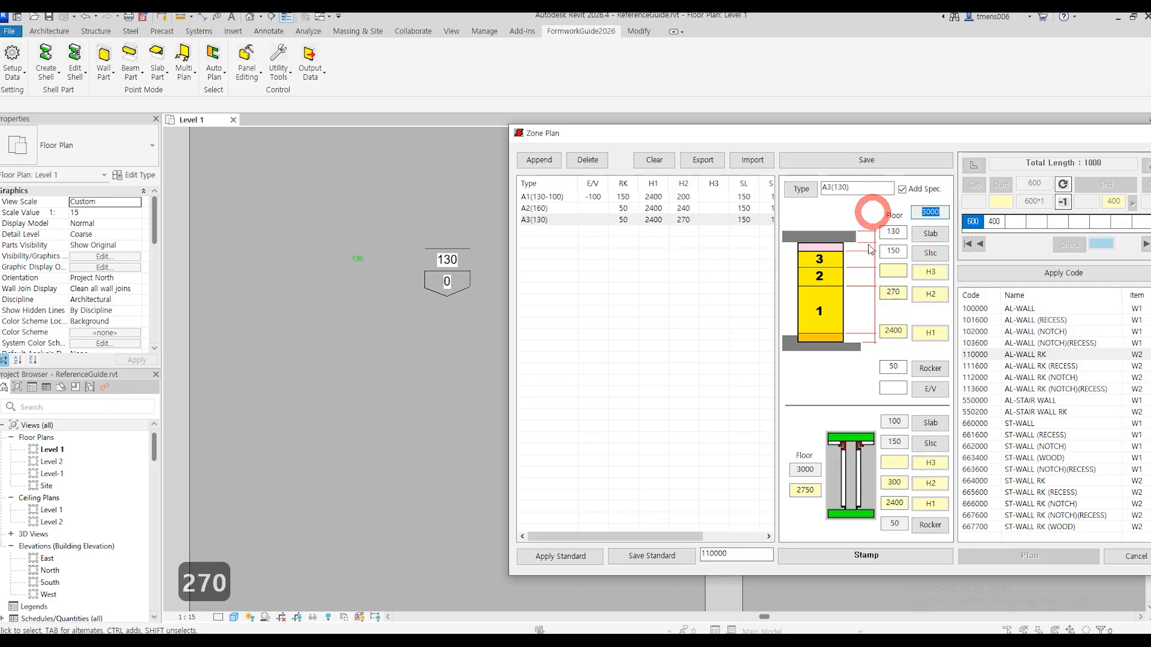
Stamp zone A3(130) just below the 130/0 floor tag in the room east of the A1 room.
left_click(899, 557)
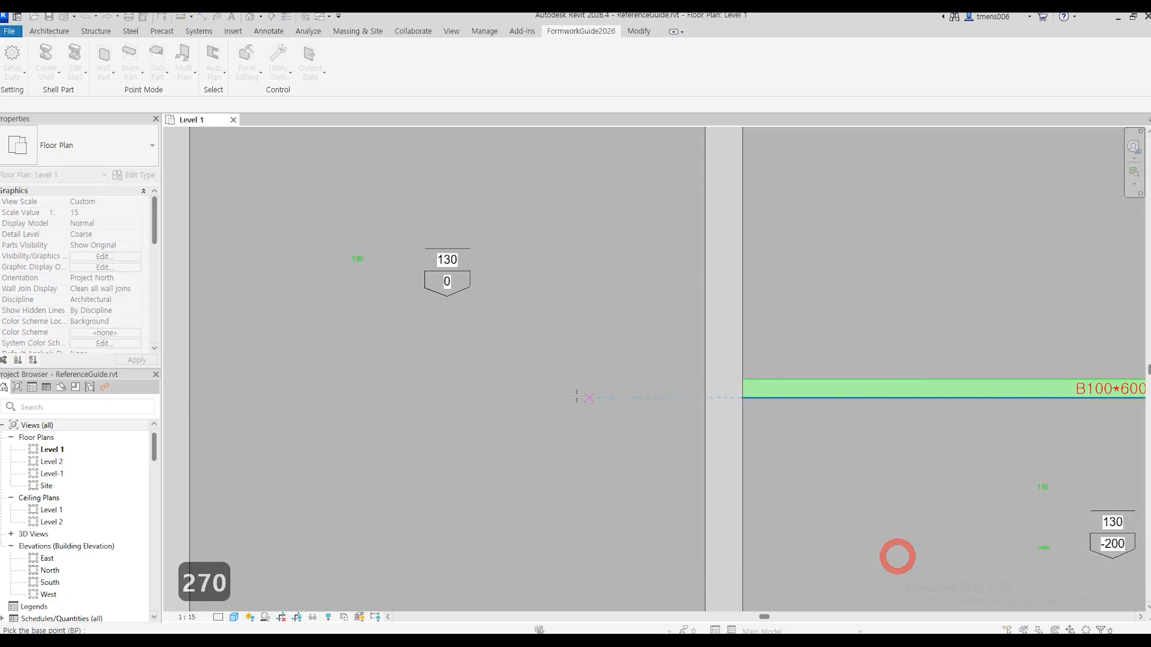
left_click(446, 336)
scroll(485, 399, "down", 3)
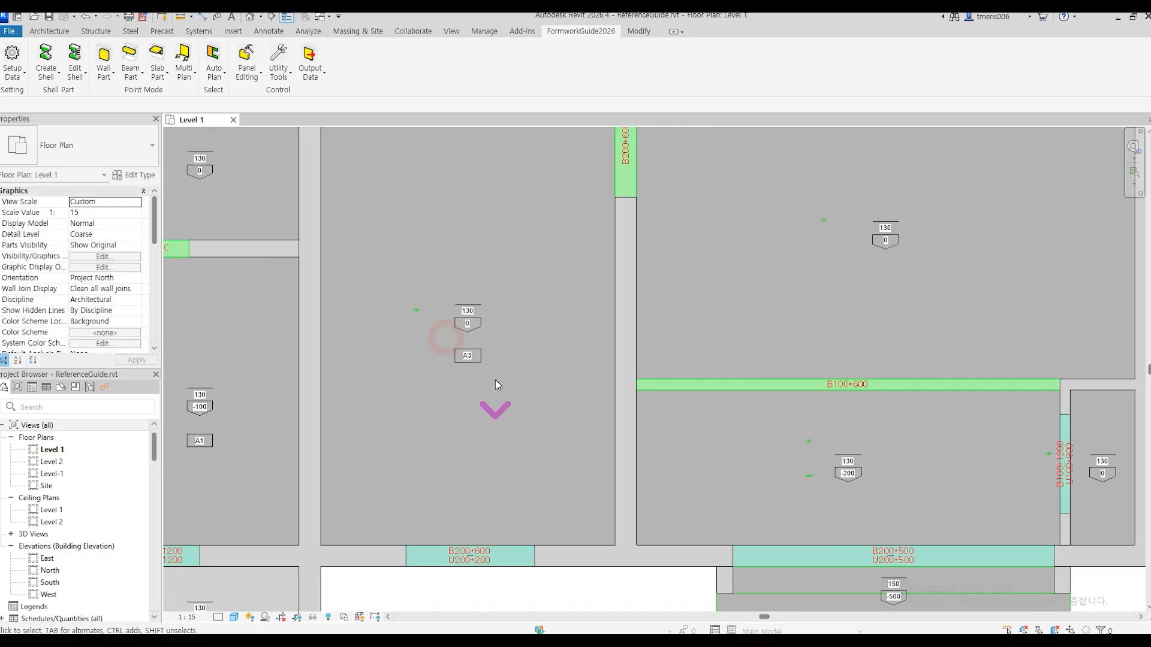
Stamp zone A3(130) just below the 130/0 floor tag in the large room north of the B100*600 beam.
scroll(766, 303, "up", 2)
scroll(769, 291, "up", 5)
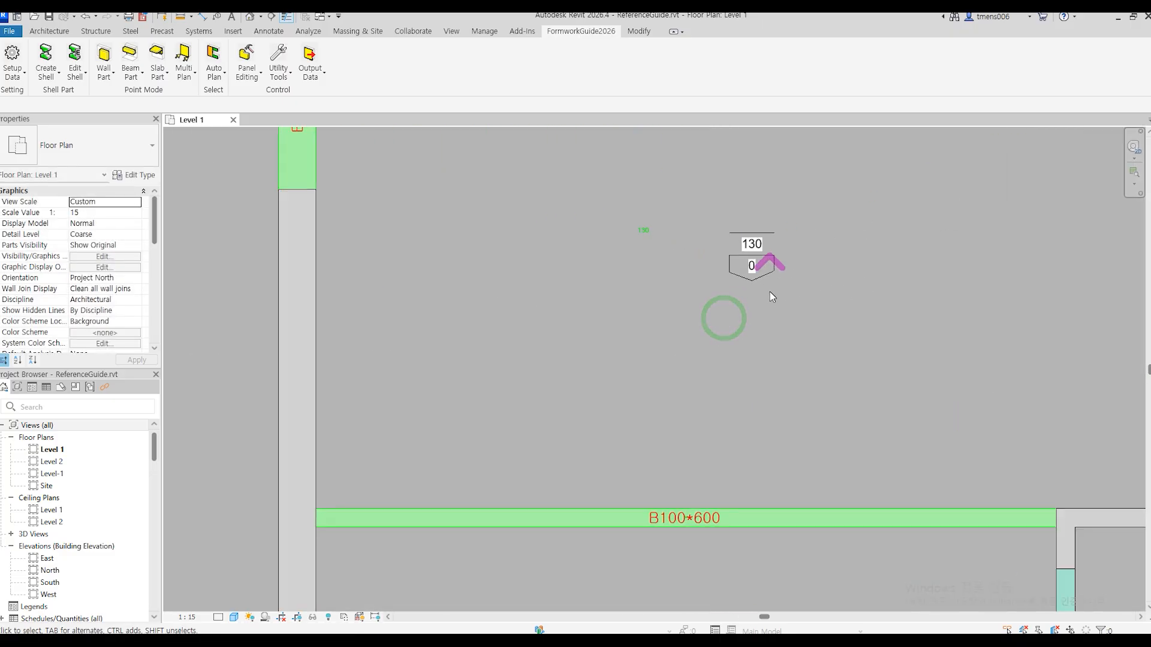
key("Return")
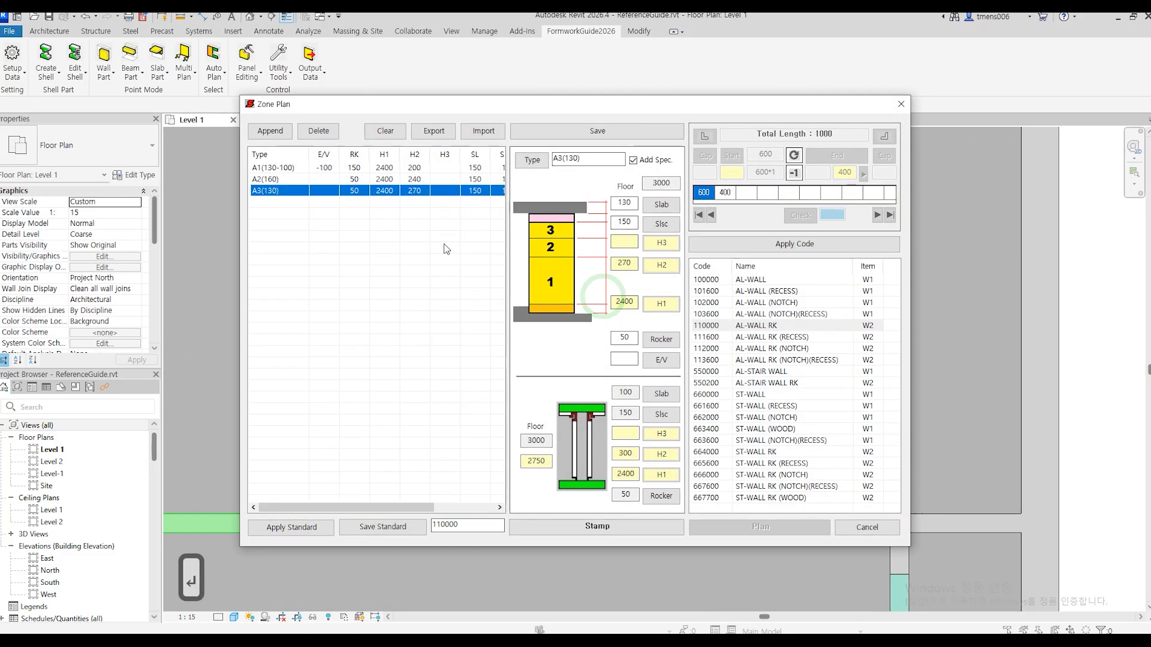
left_click(666, 530)
left_click(586, 324)
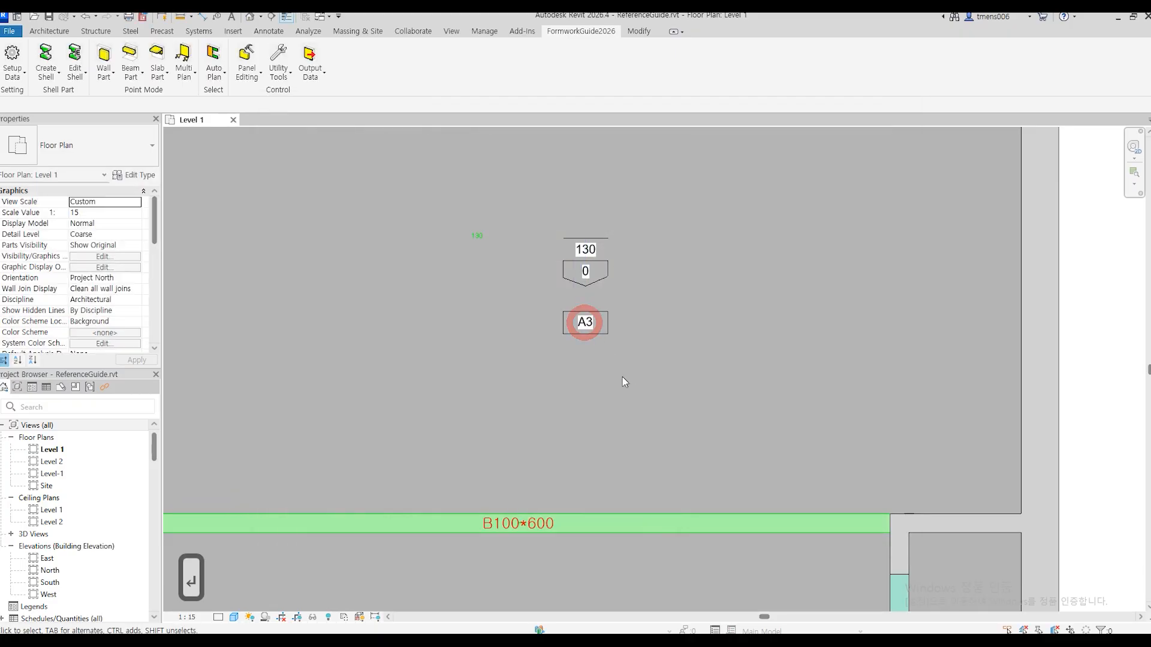
Stamp zone A3(130) just below the 130/0 floor tag in the narrow room east of the B100*1200 beam.
scroll(659, 394, "down", 2)
middle_click_drag(648, 499, 711, 363)
scroll(658, 414, "up", 3)
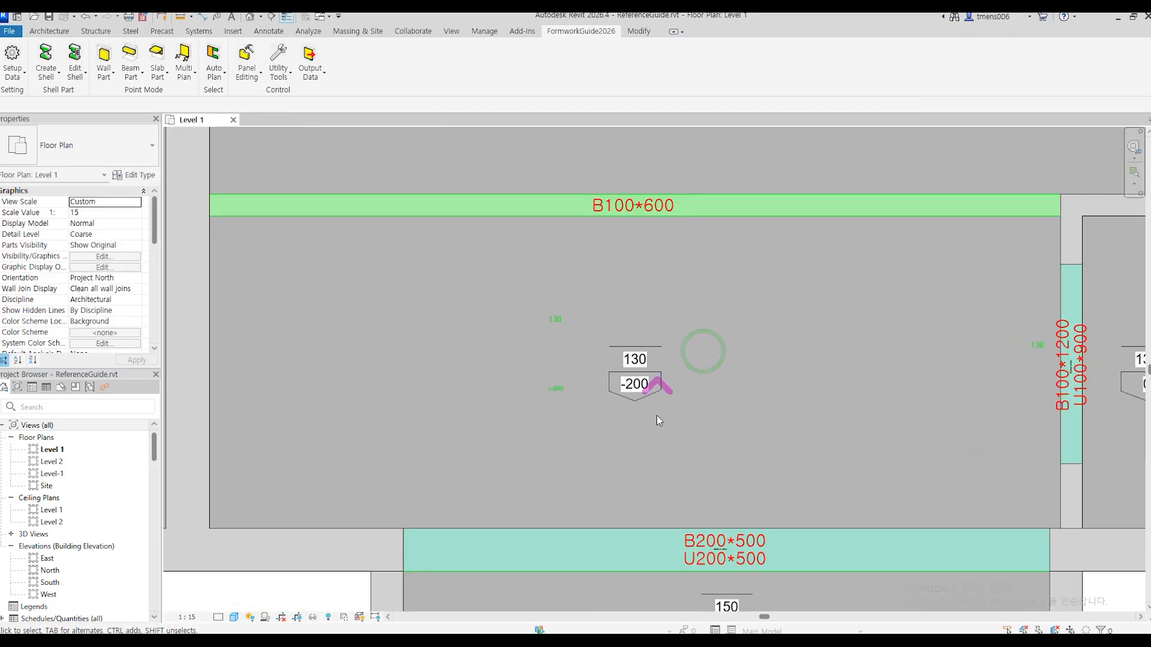
middle_click_drag(868, 418, 636, 414)
key("Return")
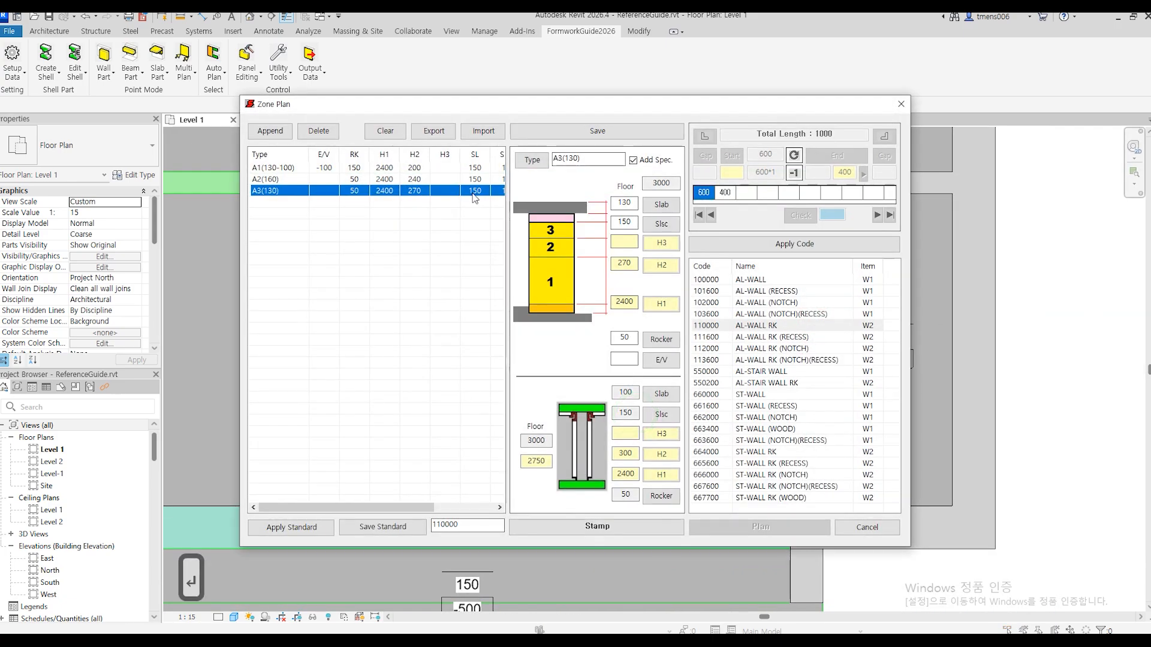
left_click(646, 524)
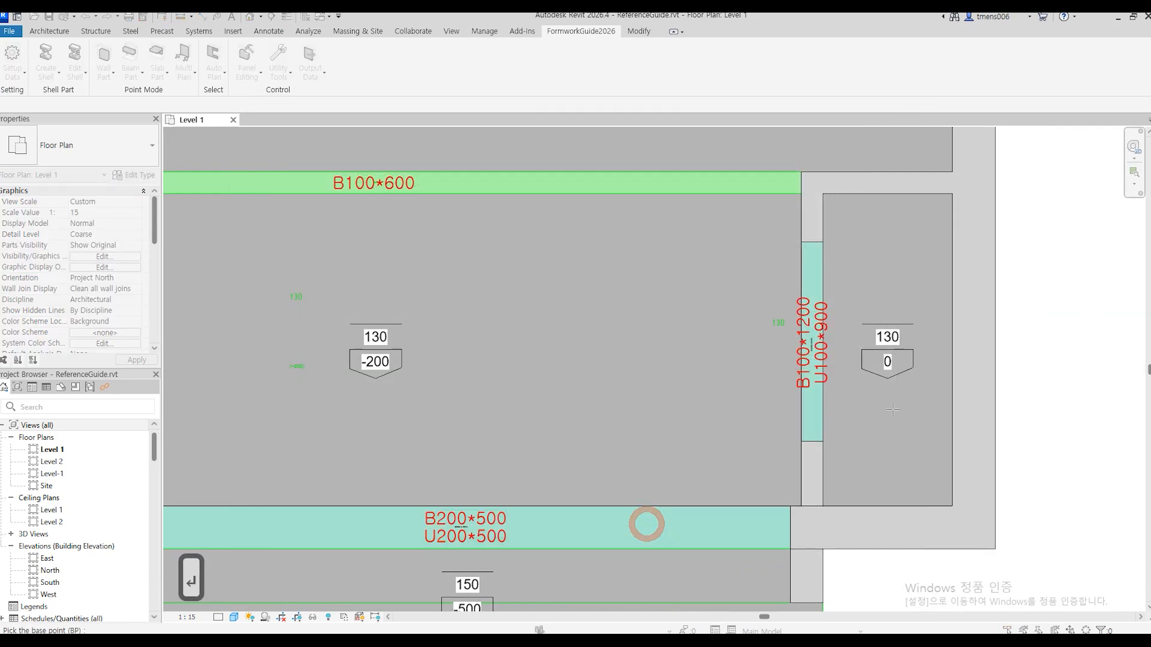
left_click(897, 408)
Open the Zone Plan settings again for the room with the 130/-200 floor tag.
middle_click_drag(483, 419, 789, 372)
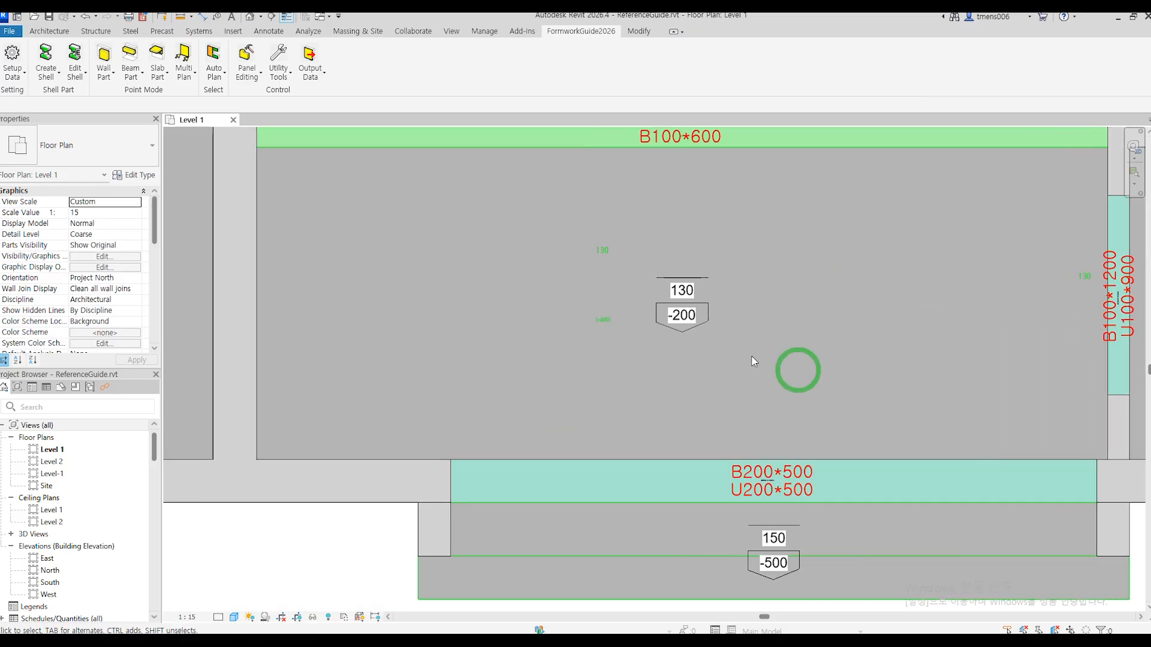
key("Return")
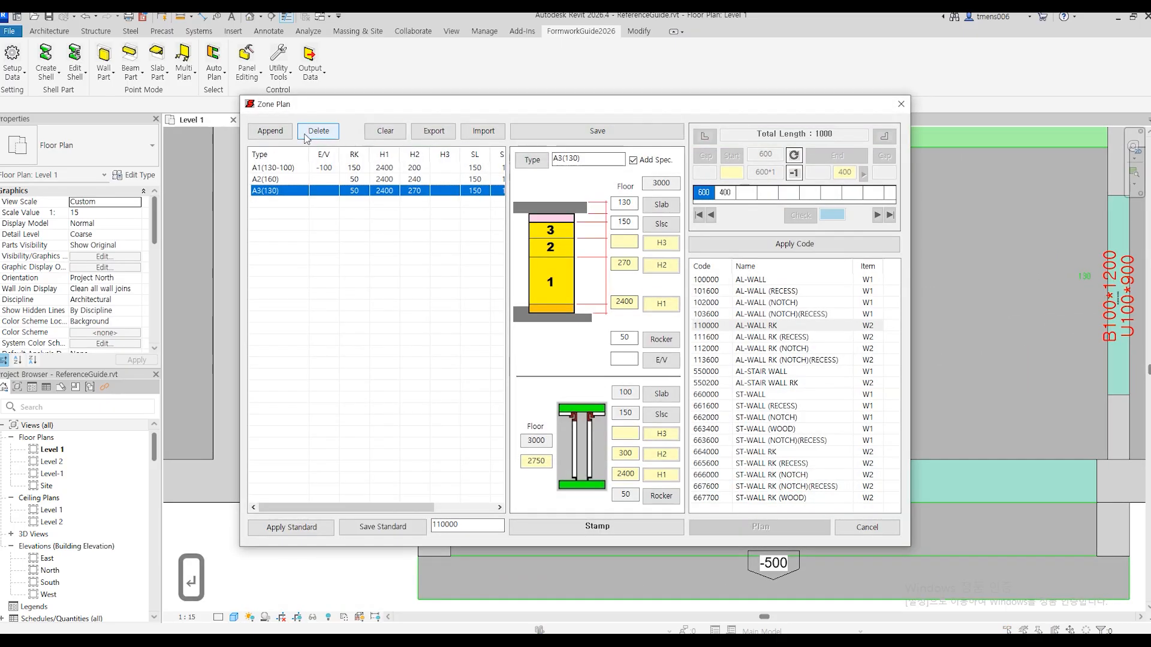
left_click(271, 131)
type("A")
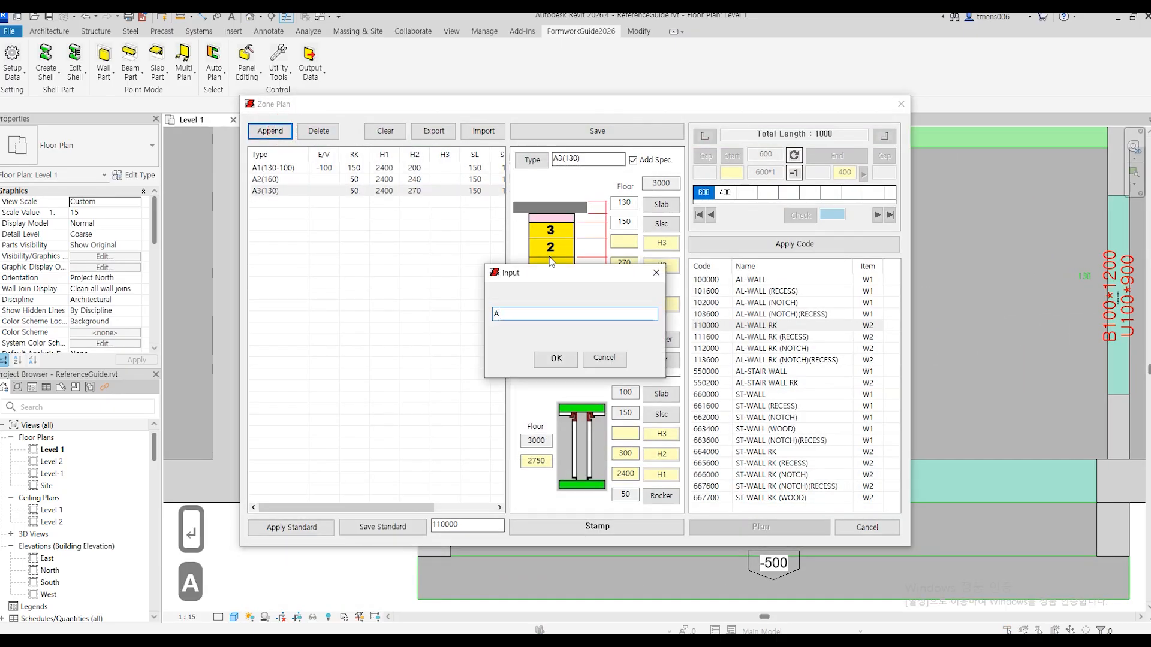
type("4(130")
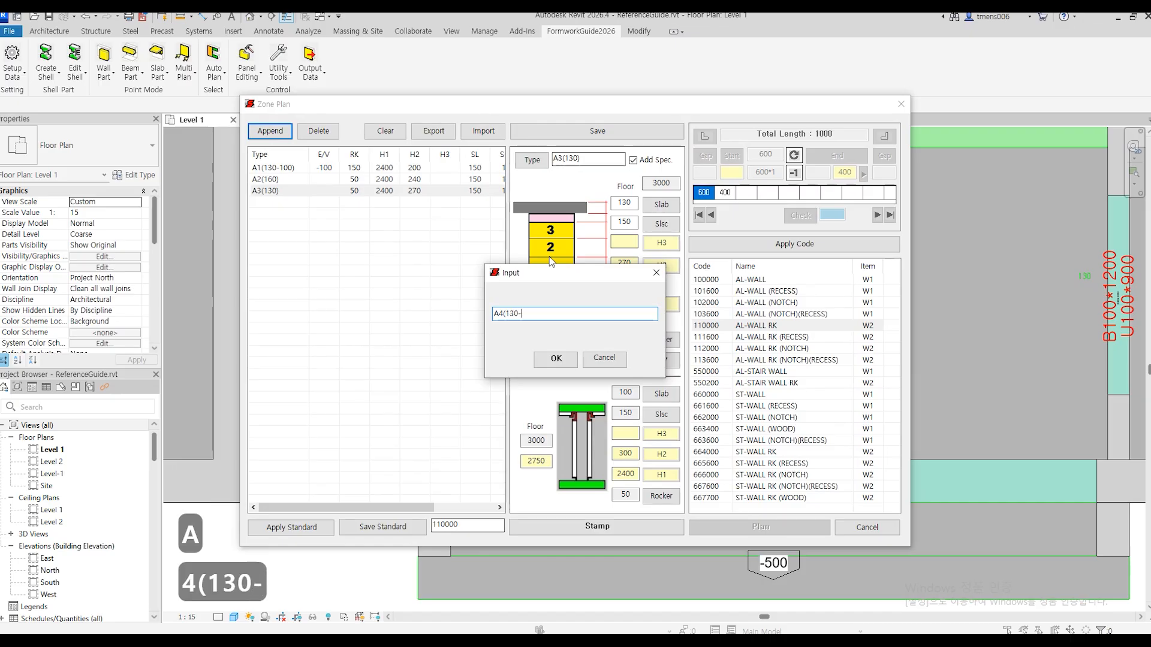
type("-200")
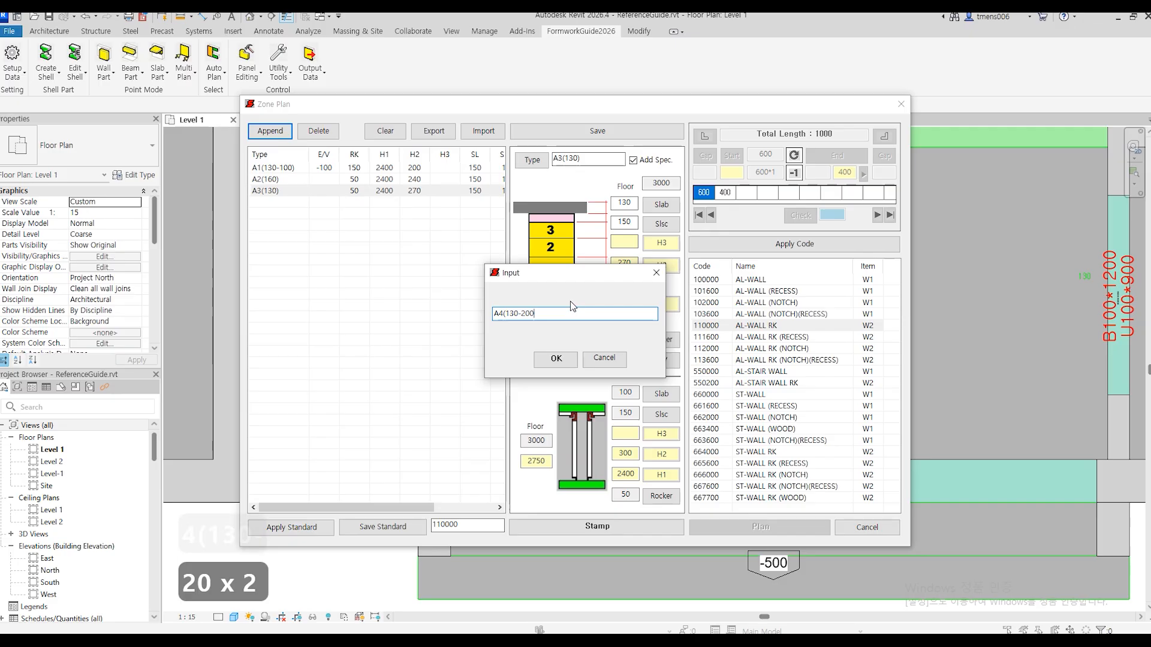
key("Escape")
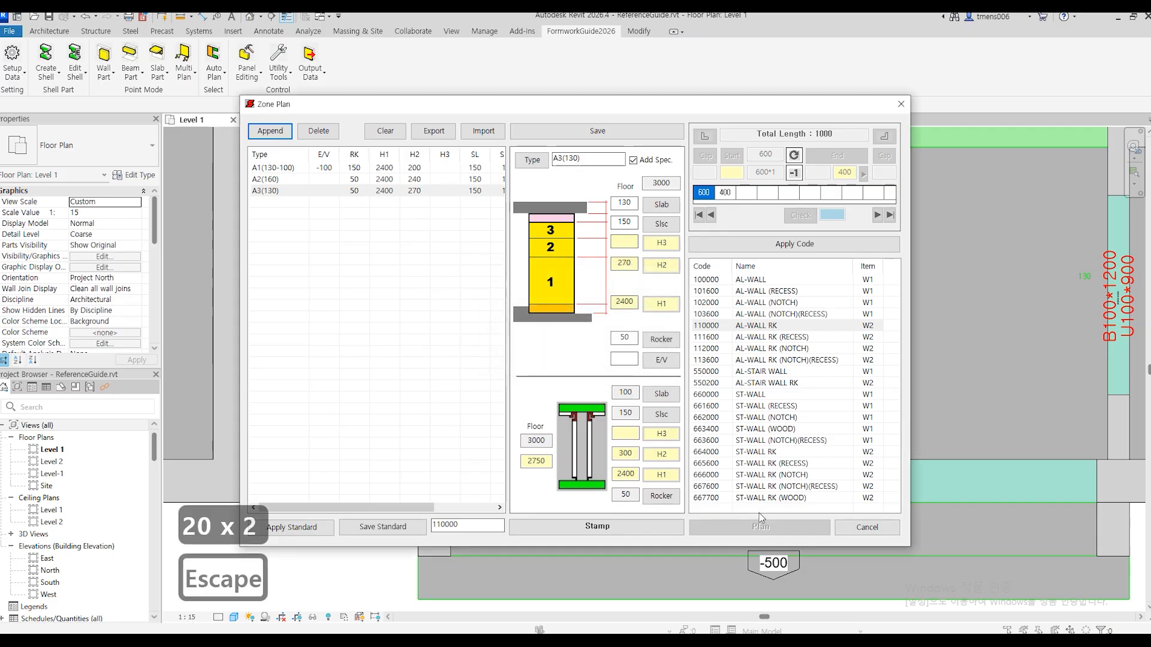
Append a zone named A4(130-200) to the Zone Plan, keeping the 150/-500 floor tag's area less covered by the dialog.
left_click_drag(746, 107, 851, 95)
left_click(376, 119)
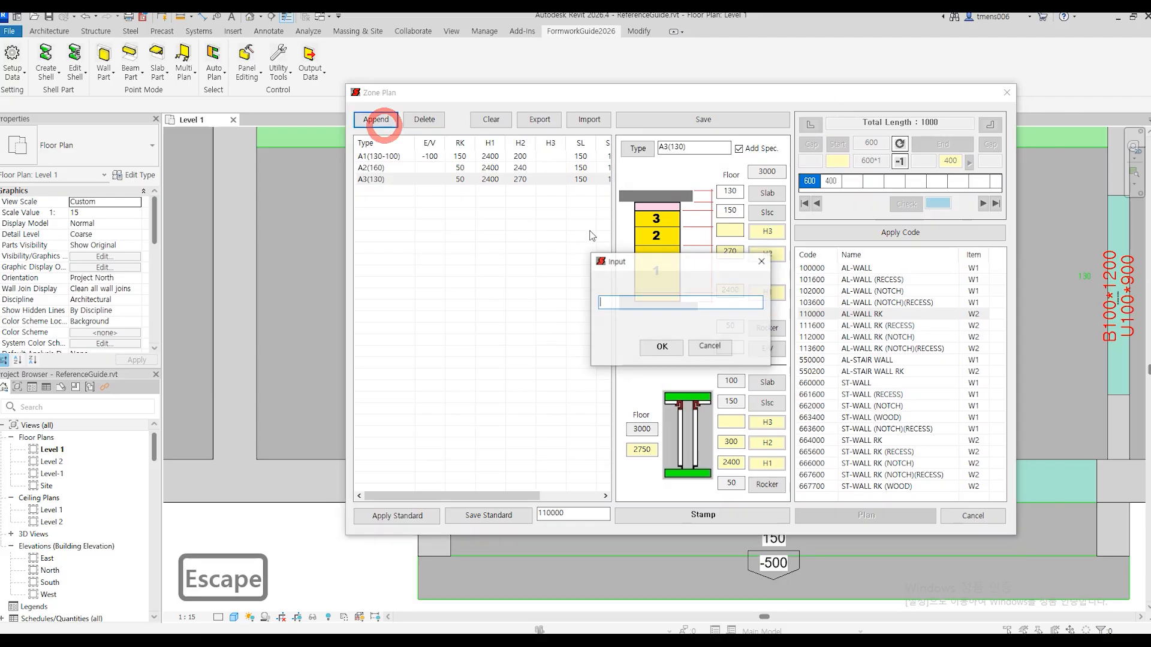
type("A")
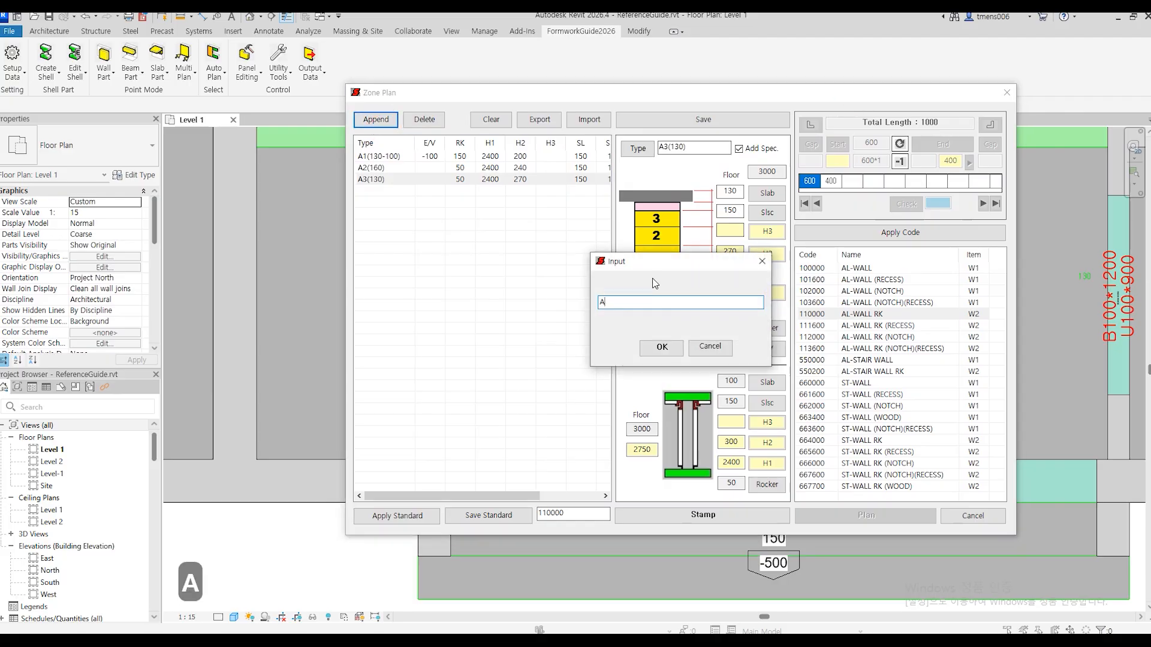
type("4(130")
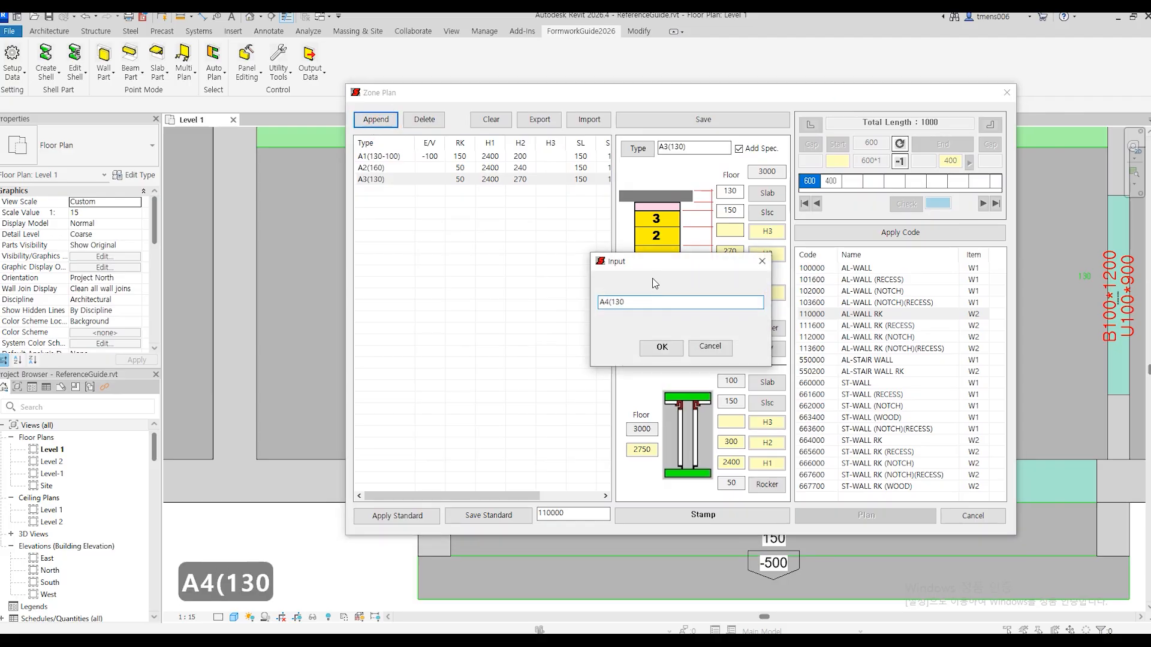
type("-20 x 2 )")
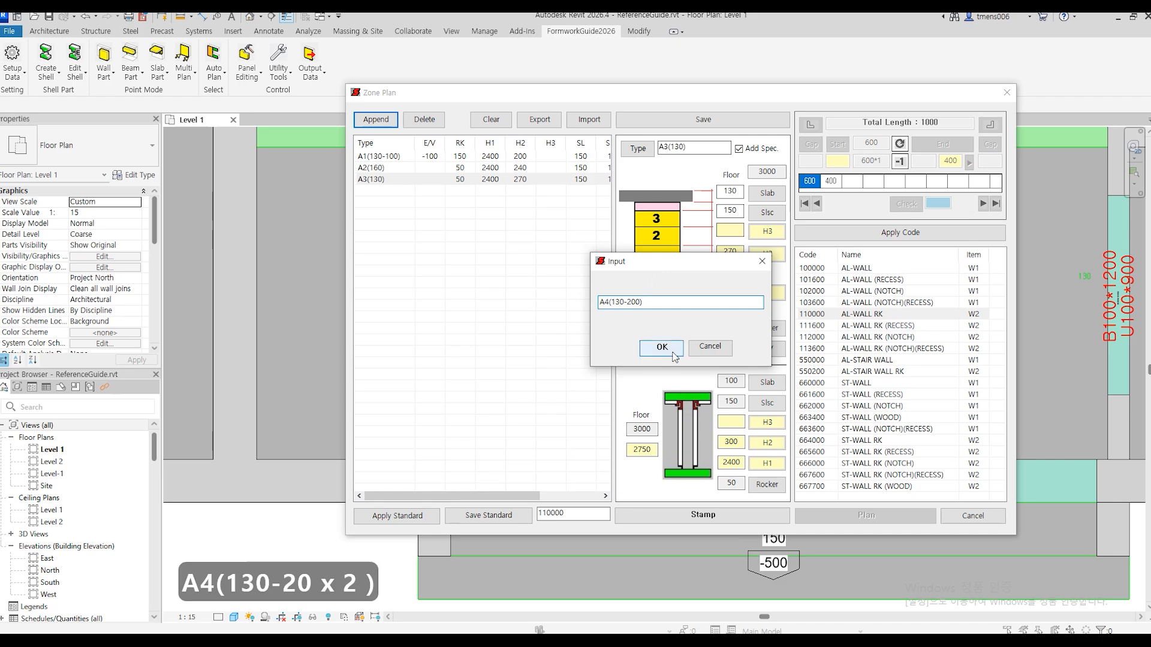
left_click(661, 348)
Set the E/V value of zone A4(130-200) to -200.
left_click(422, 192)
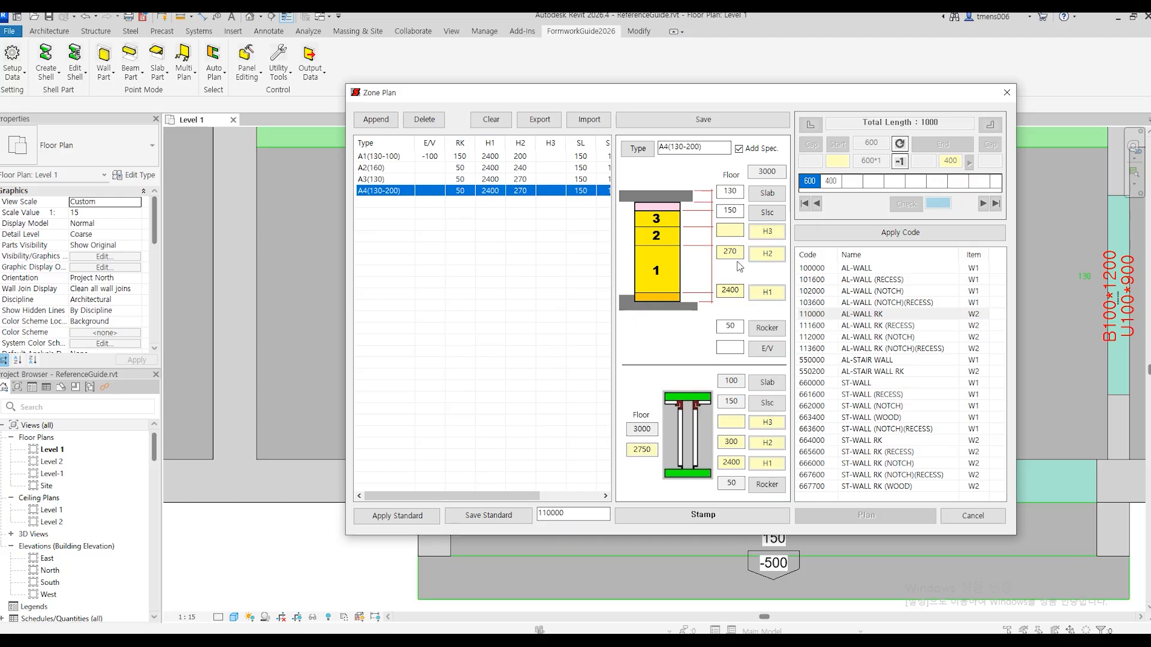
left_click(736, 345)
type("-200")
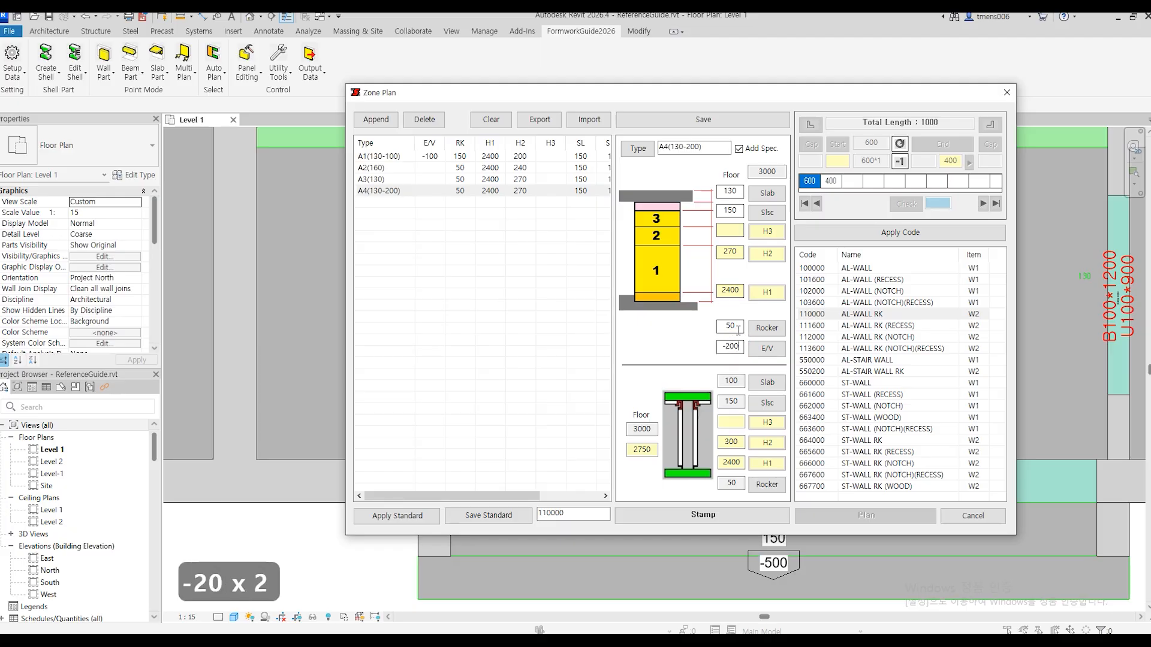
left_click_drag(738, 327, 710, 329)
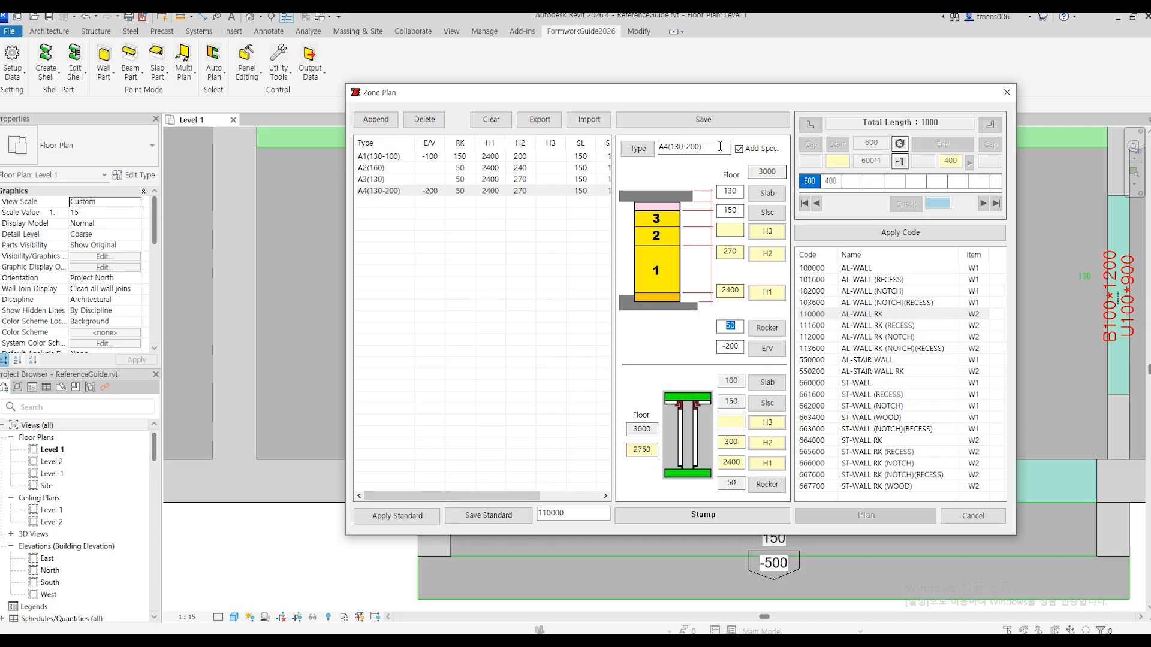
Save zone A4(130-200) and stamp it just below the 130/-200 floor tag south of the B100*600 beam.
left_click(690, 124)
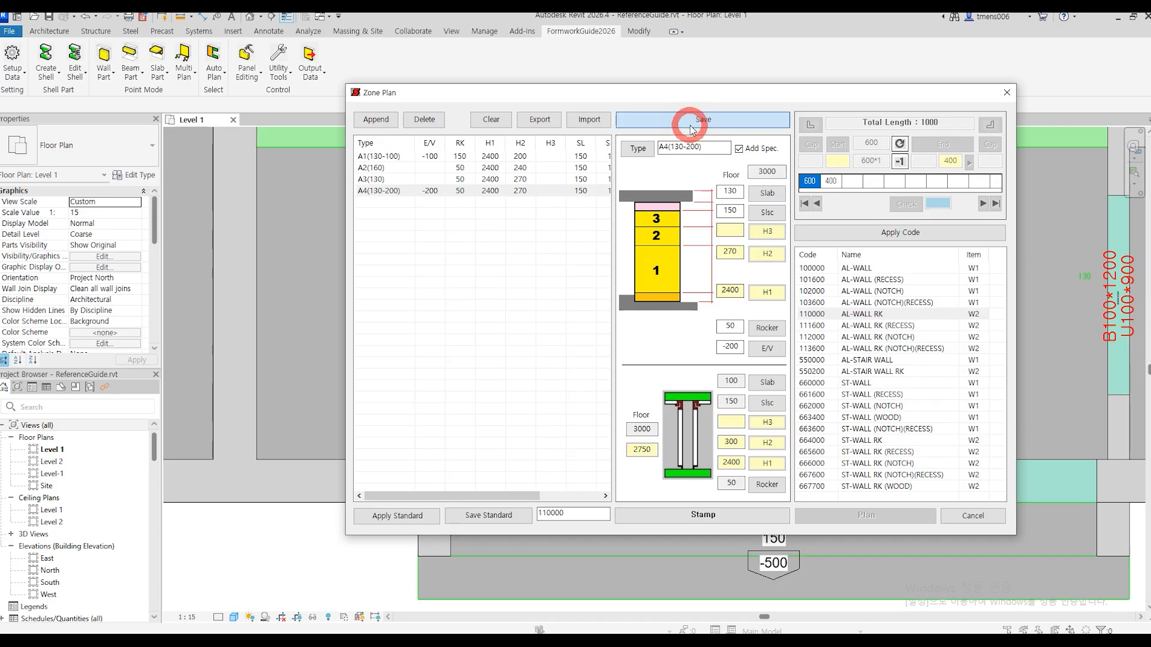
left_click(731, 514)
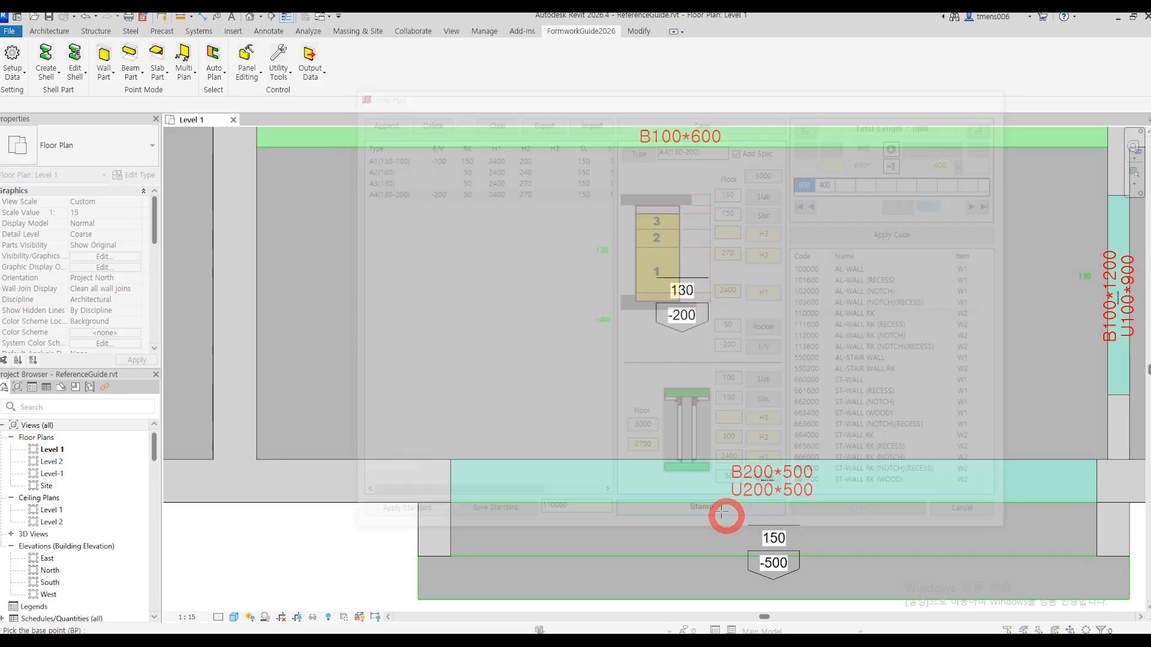
left_click(685, 368)
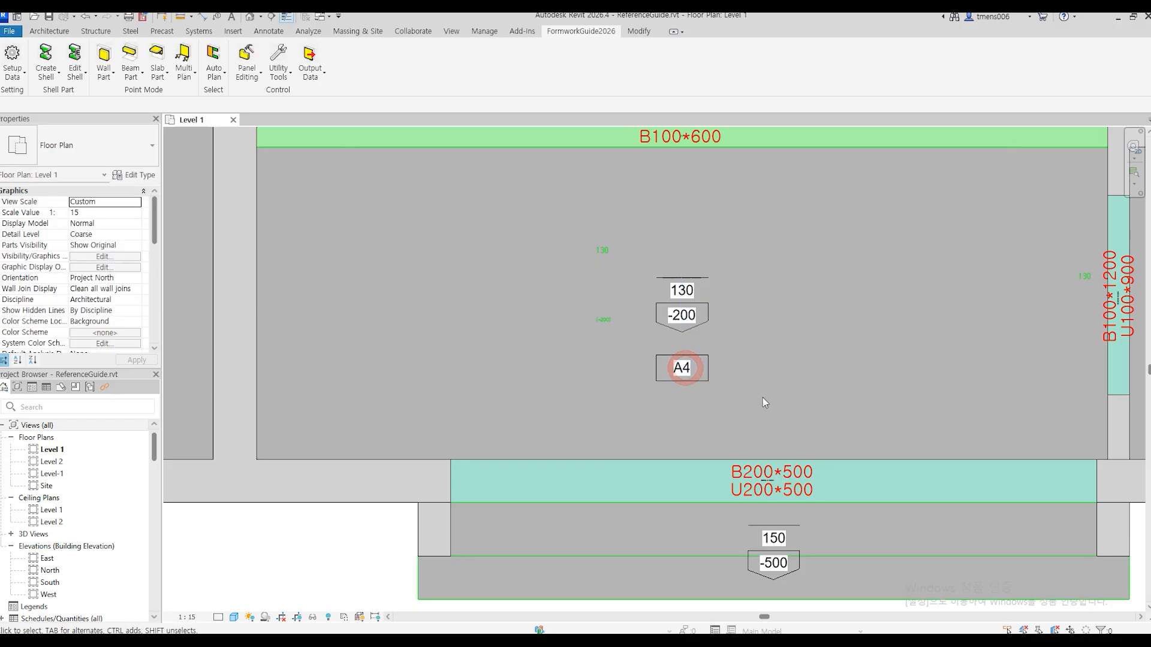
Stamp zone A1(130-100) just below the 130/-100 floor tag in the narrow west room between the B200*600/U200*200 and B200*600 beams.
scroll(767, 390, "down", 2)
middle_click_drag(822, 397, 850, 521)
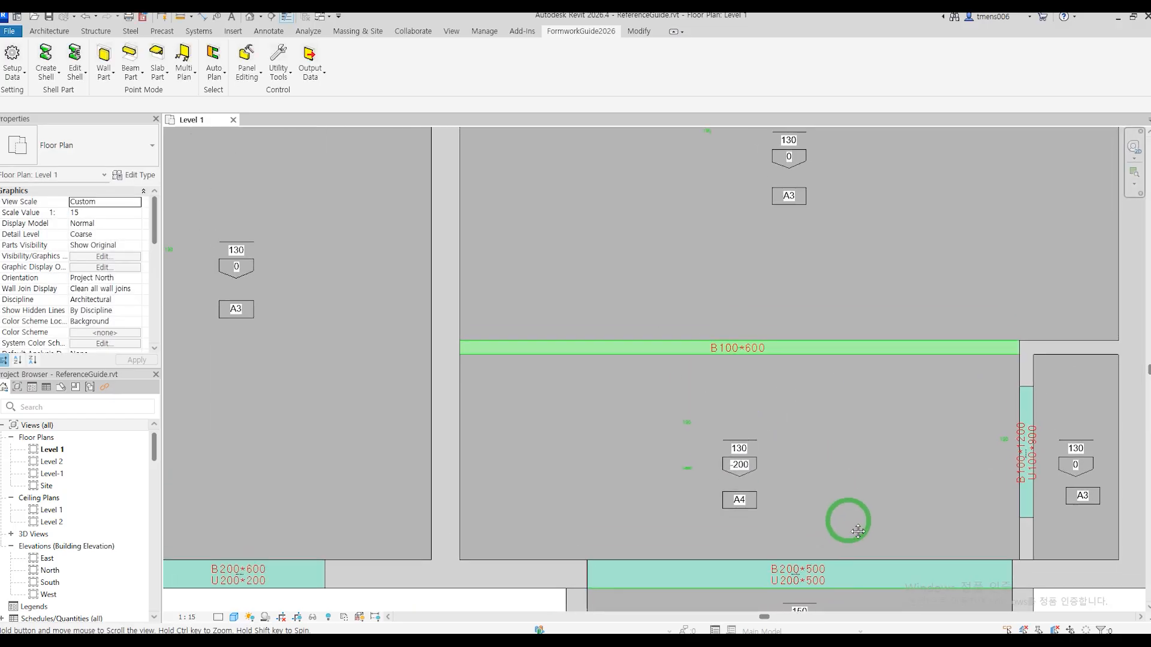
scroll(850, 520, "down", 2)
middle_click_drag(843, 294, 875, 467)
middle_click_drag(743, 288, 866, 400)
scroll(790, 357, "down", 3)
middle_click_drag(649, 285, 963, 355)
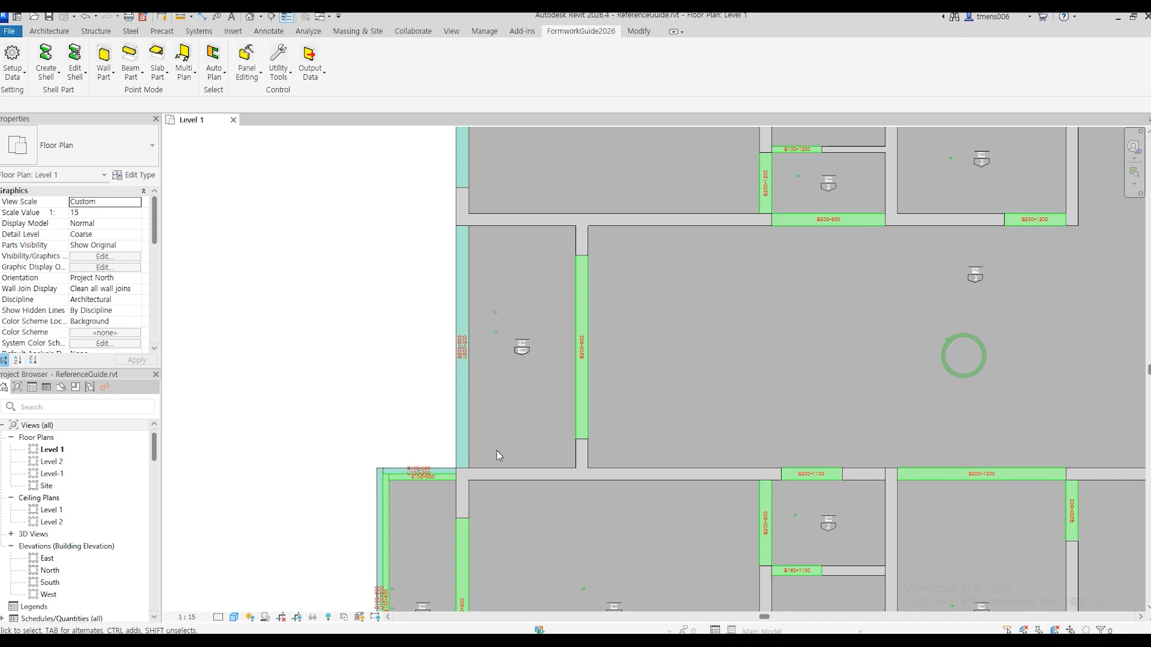
middle_click_drag(497, 451, 535, 350)
scroll(558, 251, "up", 4)
middle_click_drag(556, 245, 557, 298)
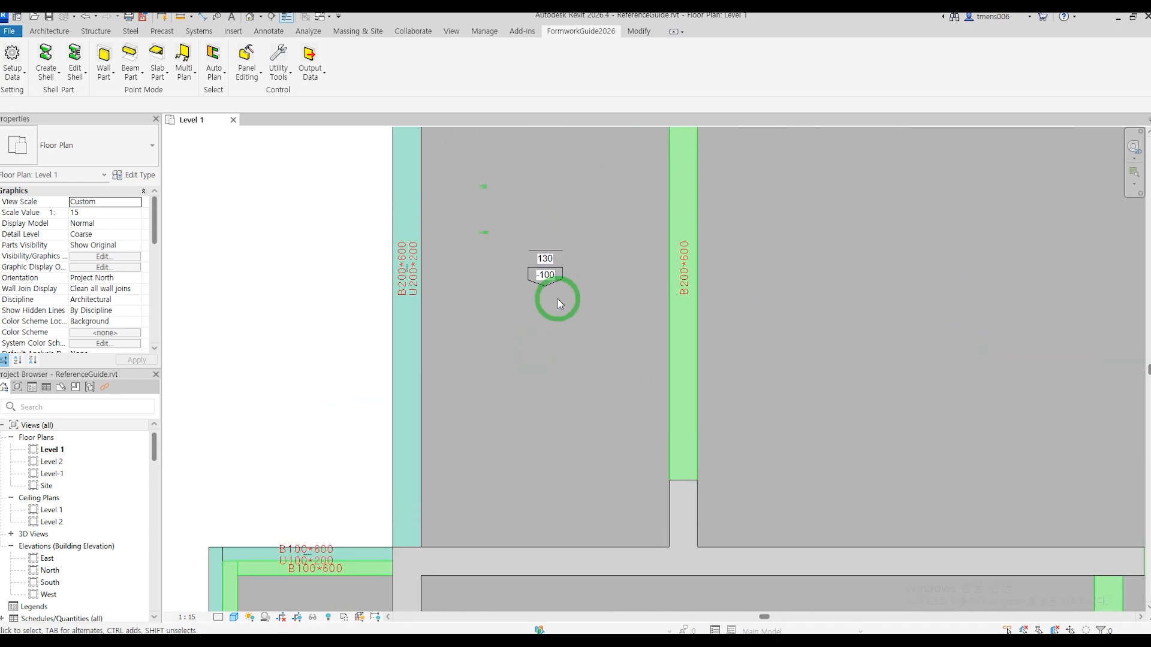
key("Return")
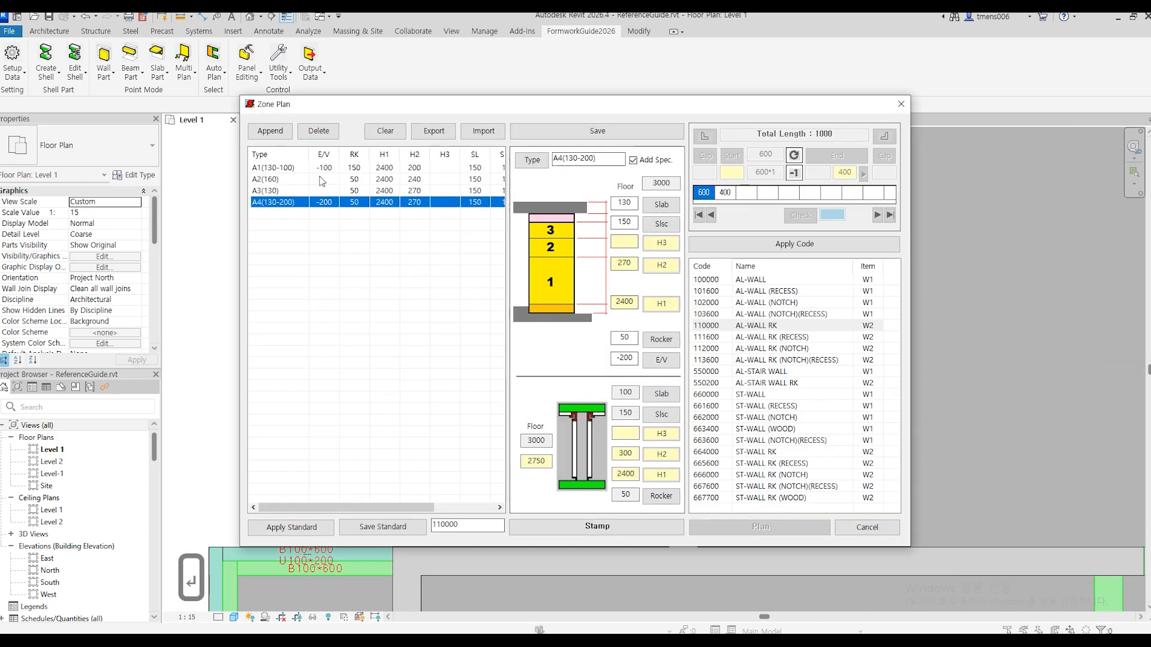
left_click(308, 169)
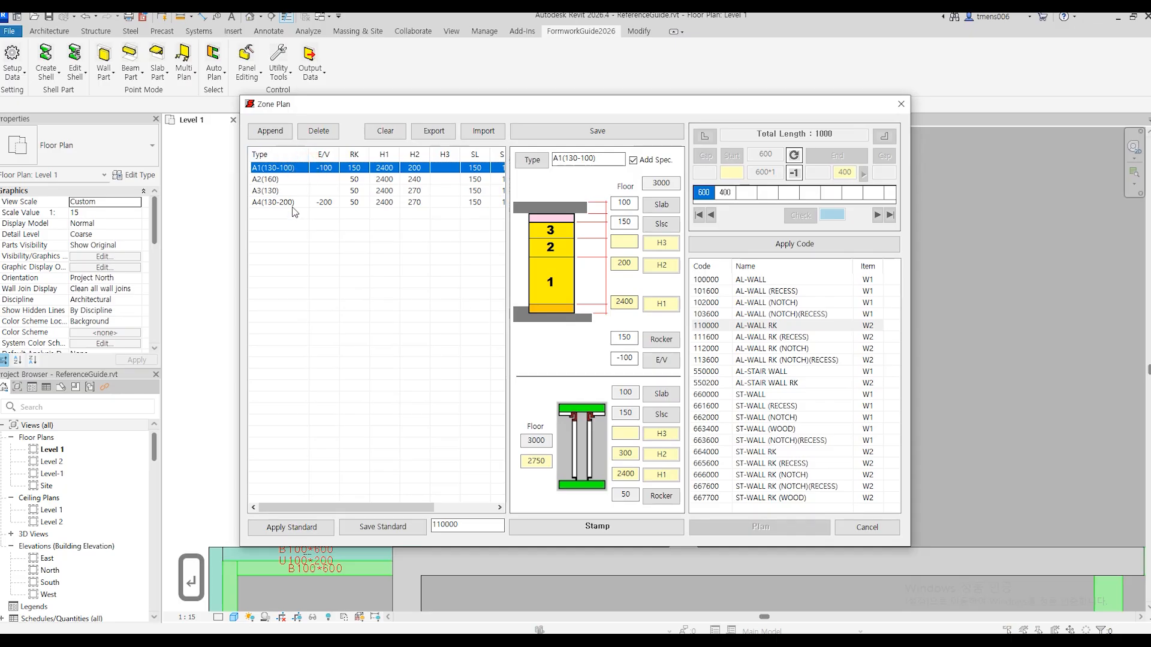
left_click(612, 526)
left_click(545, 326)
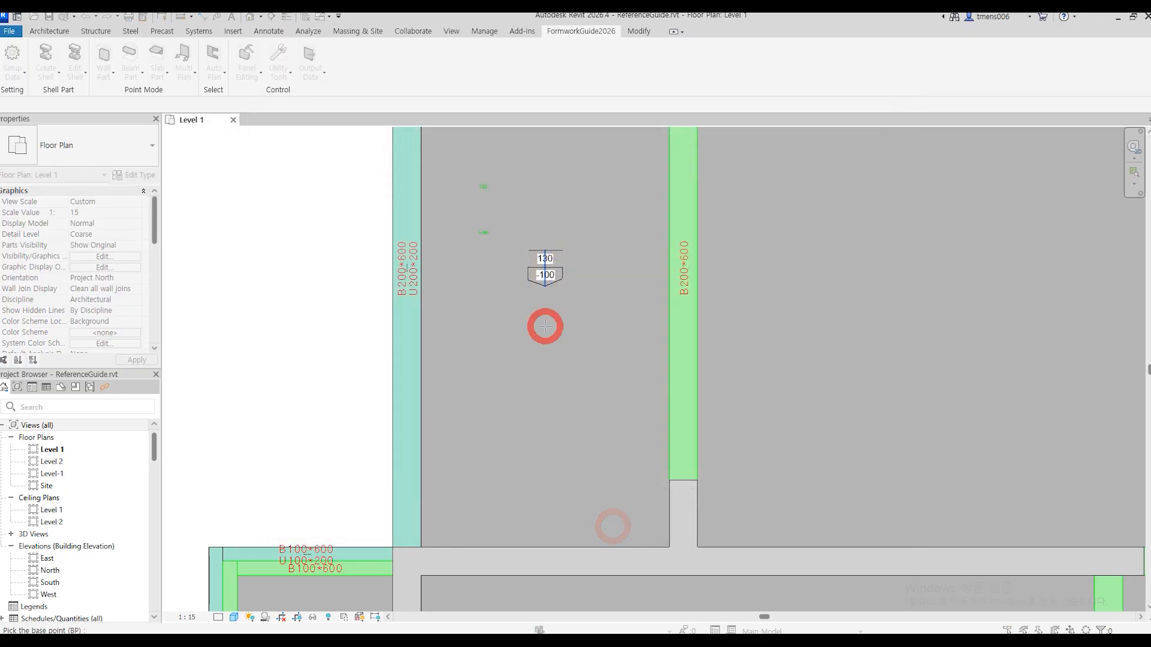
Stamp zone A1(130-100) just below the 130/-100 floor tag in the room north of the B100*1200 beam.
scroll(653, 313, "down", 2)
middle_click_drag(812, 220, 663, 381)
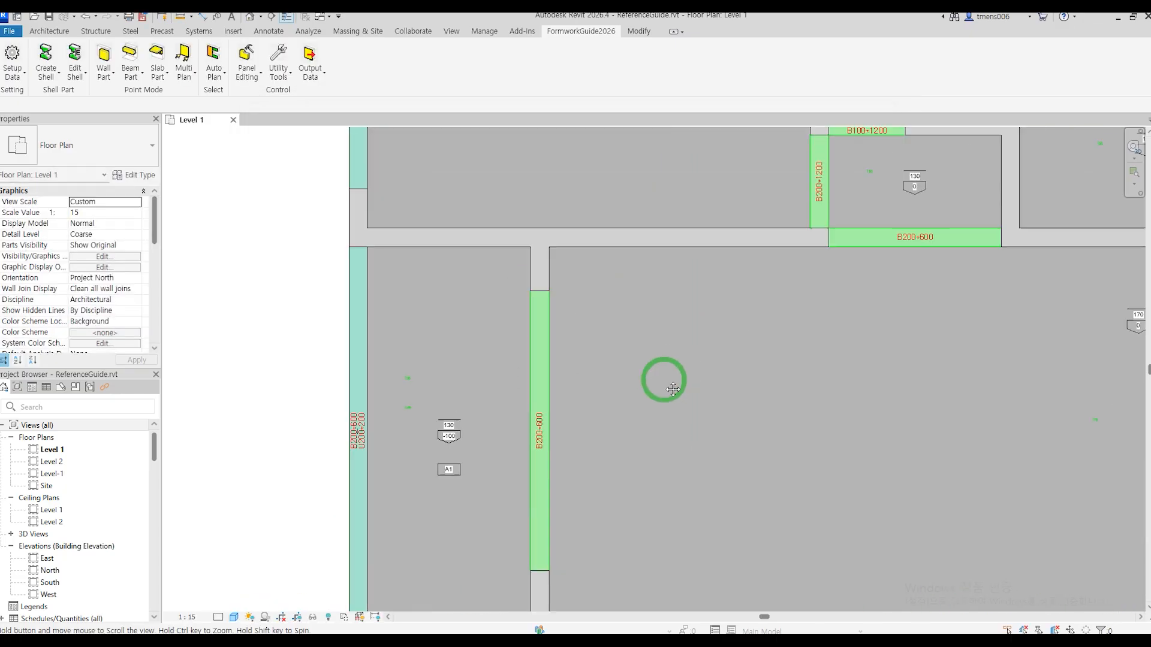
middle_click_drag(699, 259, 747, 480)
scroll(626, 319, "up", 1)
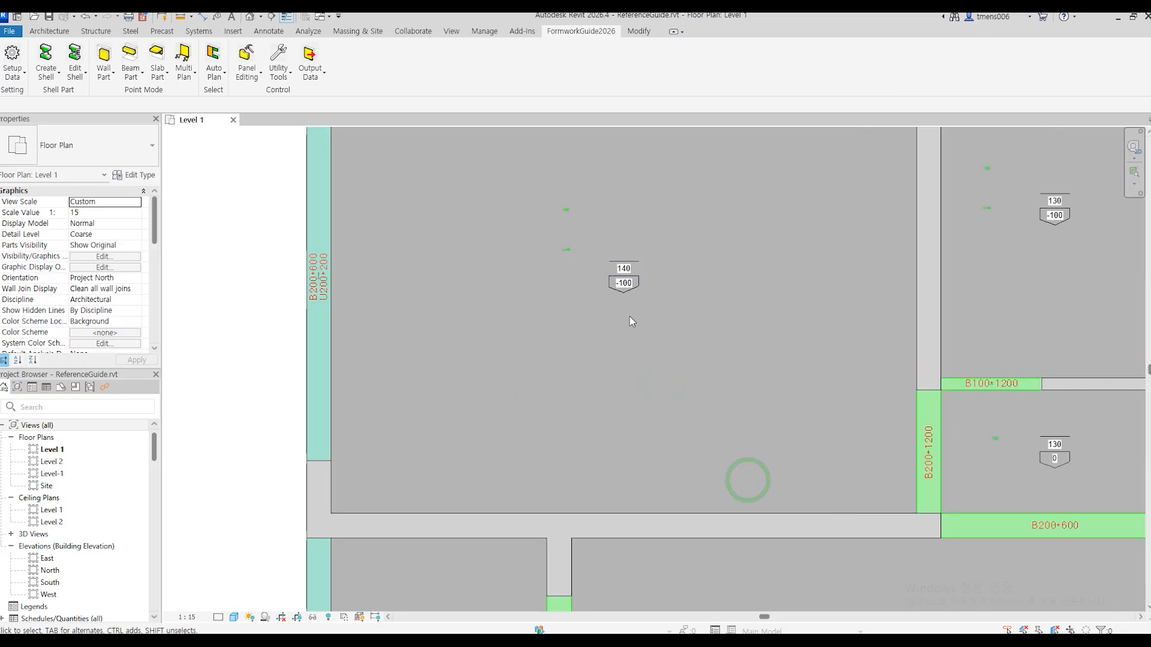
middle_click_drag(968, 332, 740, 343)
key("Return")
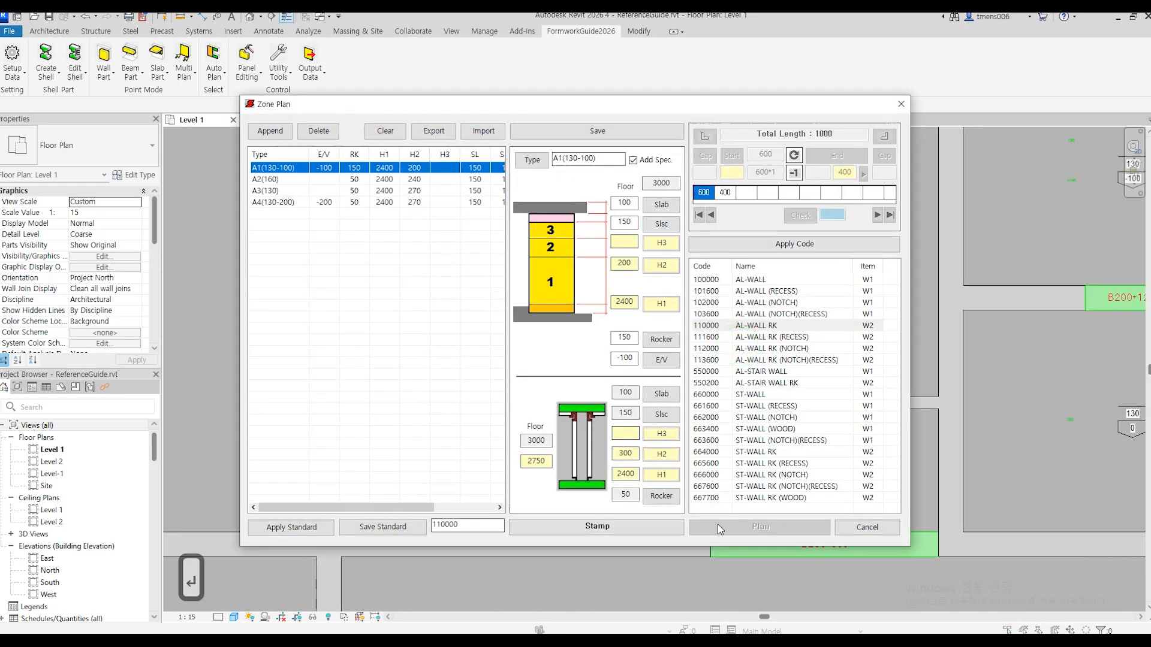
left_click(646, 525)
left_click(822, 272)
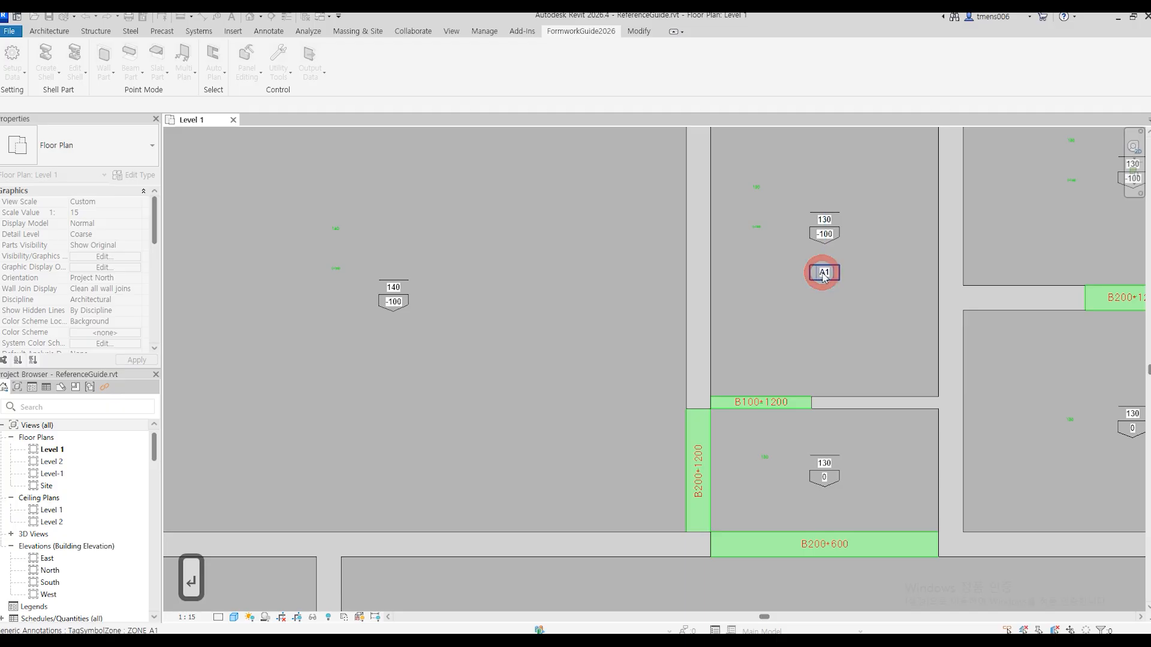
Stamp zone A3(130) just east of the 130/0 floor tag in the small room between the B100*1200 and B200*600 beams.
key("Return")
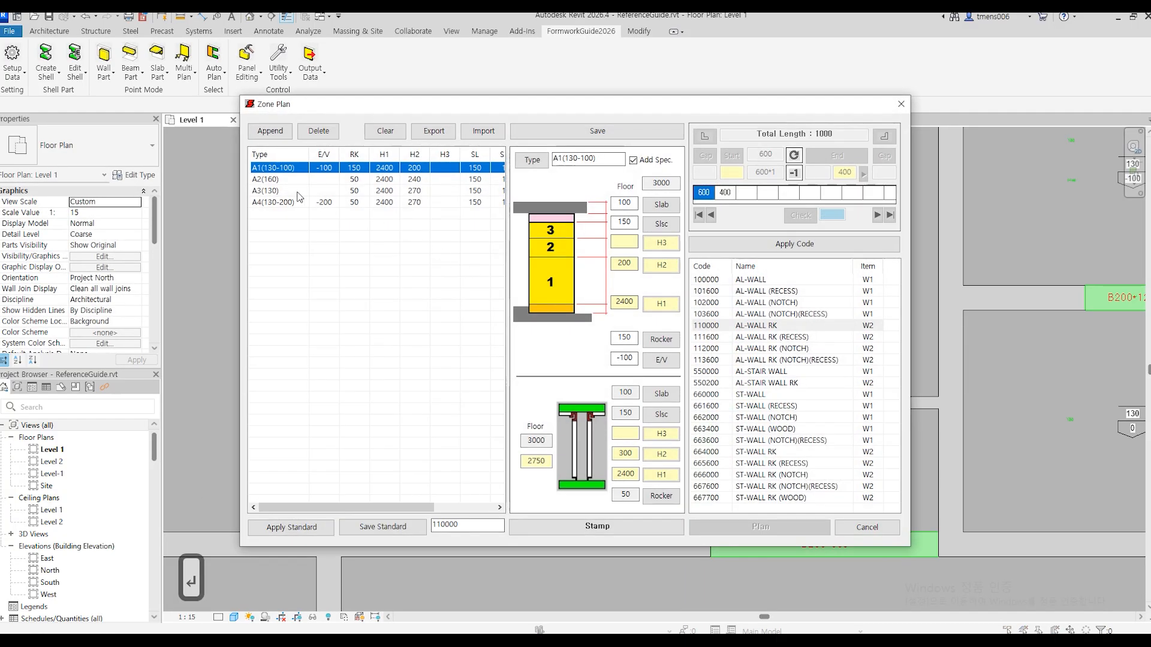
left_click(296, 190)
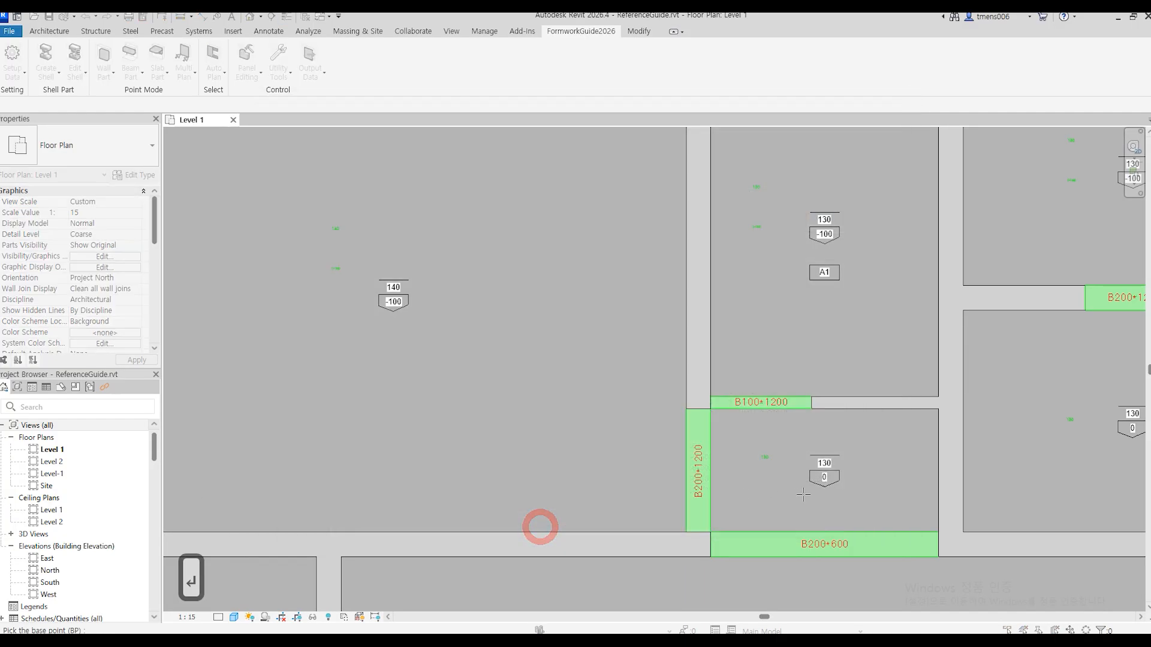
left_click(874, 470)
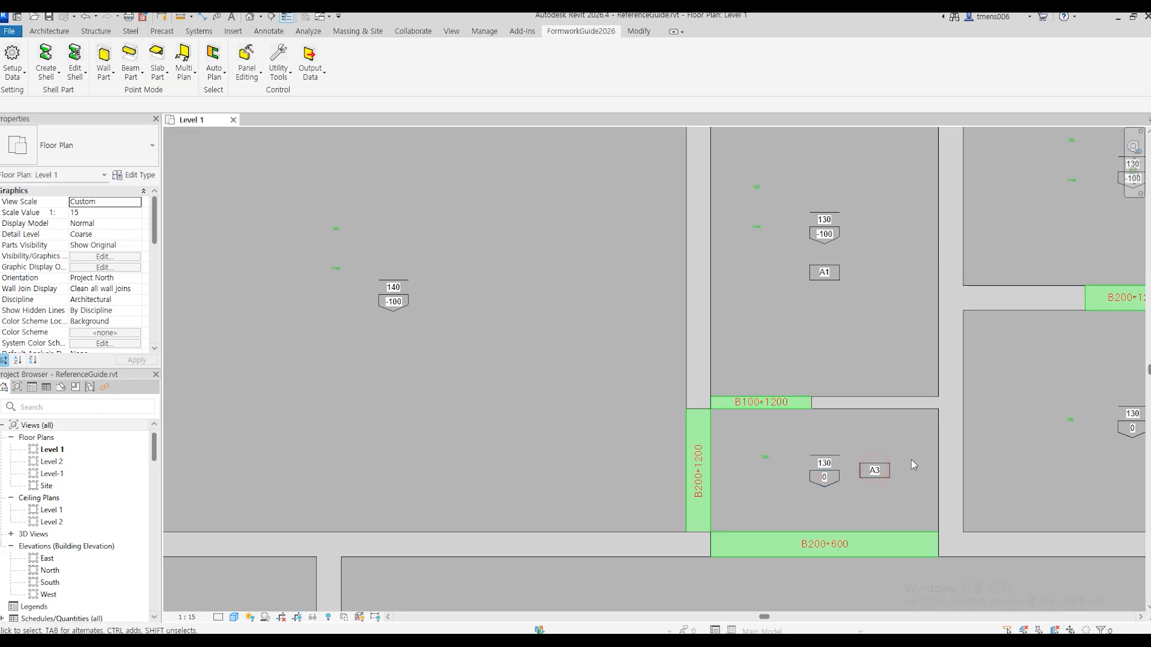
Stamp zone A3(130) just below the 130/0 floor tag in the adjacent east room between the two B200*1200 beams.
middle_click_drag(960, 470, 664, 440)
key("Return")
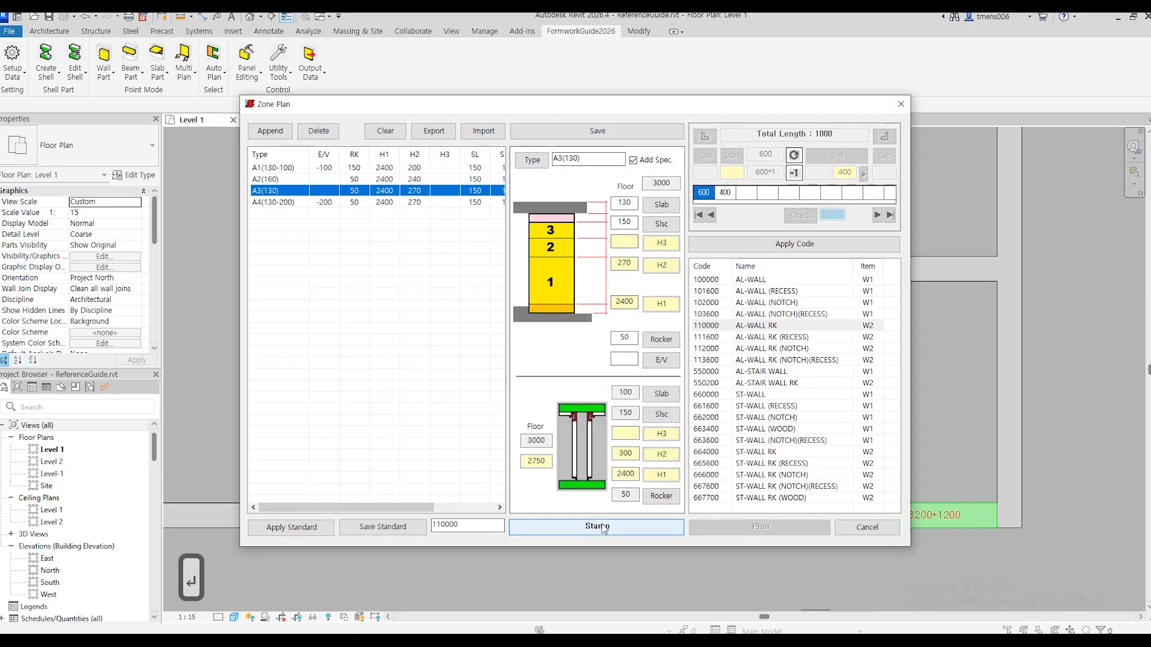
left_click(595, 530)
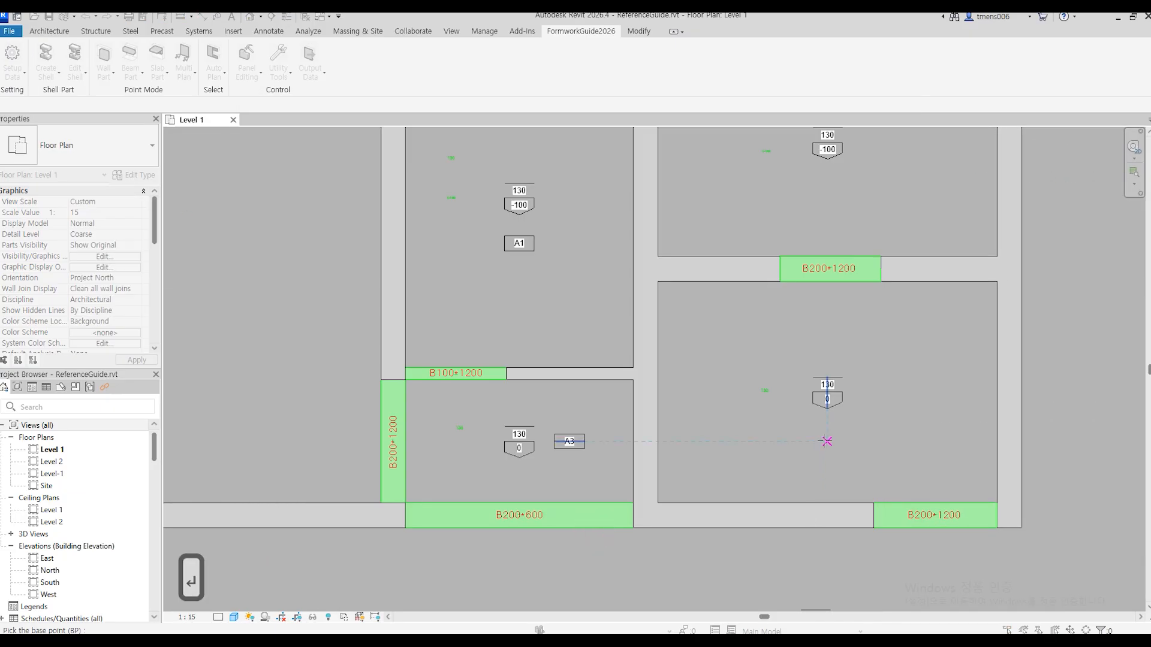
left_click(824, 440)
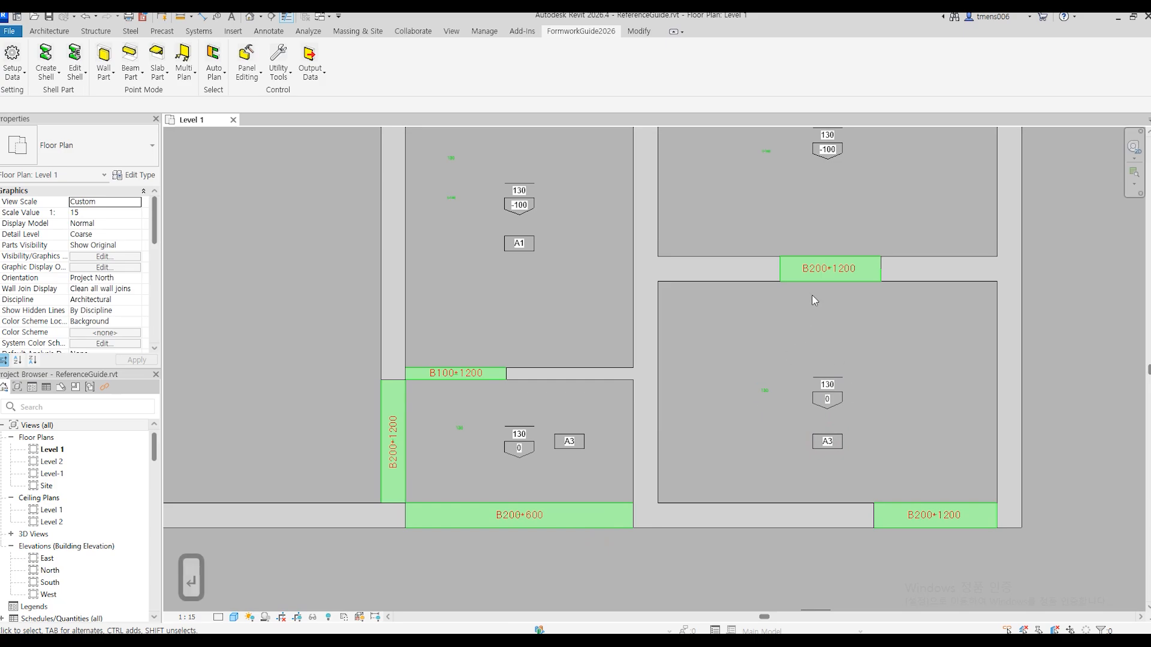
Stamp zone A1(130-100) just below the 130/-100 floor tag in the room south of the B200*1100/U200*1200 beam.
middle_click_drag(812, 295, 813, 512)
key("Return")
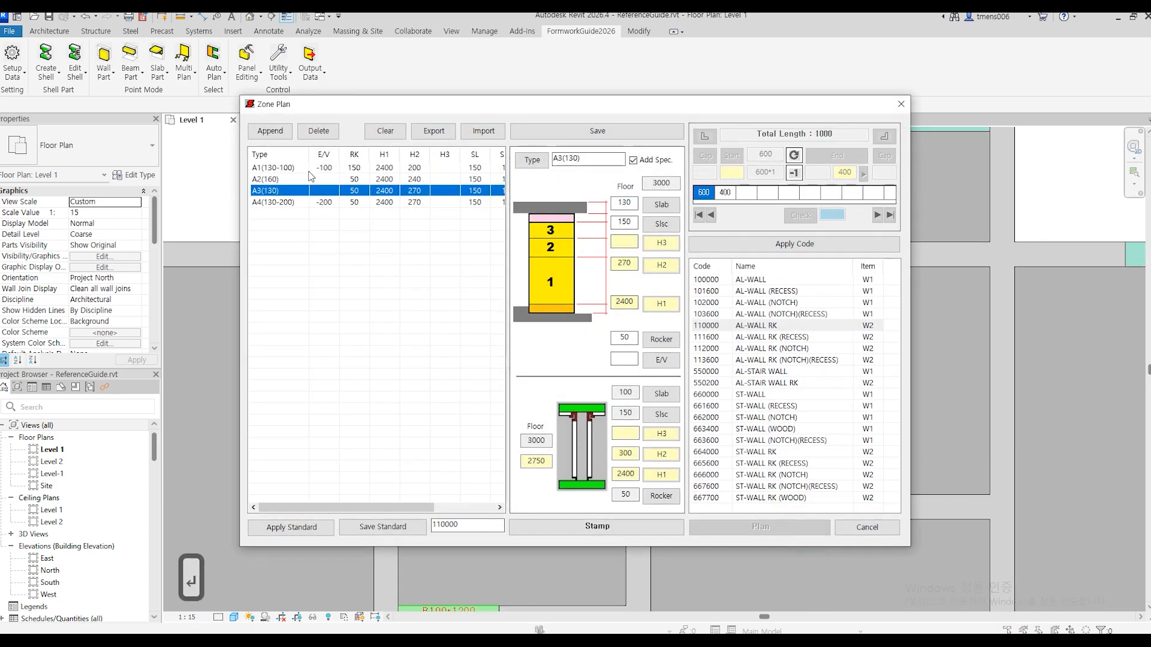
left_click(306, 167)
left_click(588, 532)
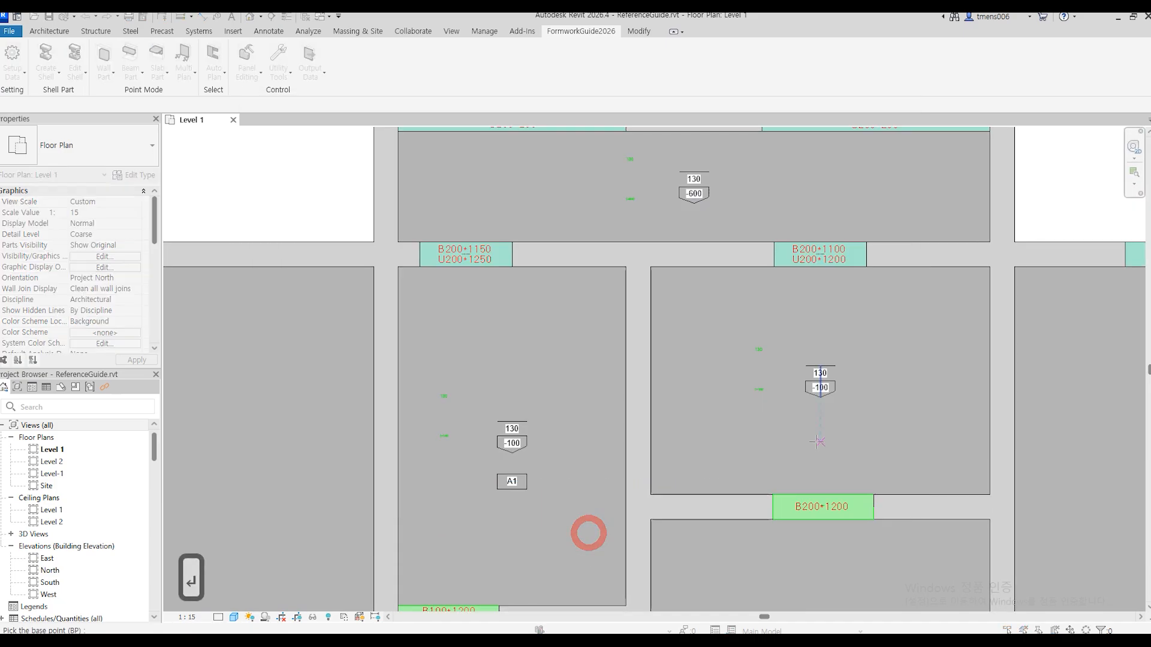
left_click(825, 427)
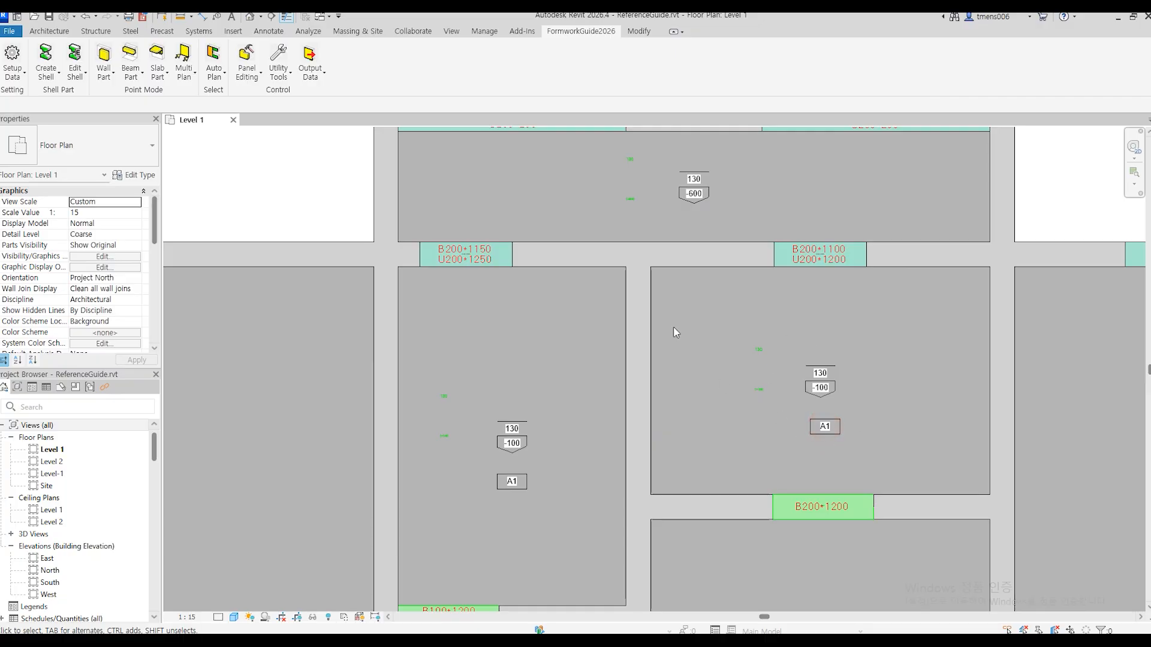
Append a zone named A5(140-100) to the Zone Plan for the large west room with the 140/-100 floor tag.
middle_click_drag(704, 294, 745, 502)
middle_click_drag(880, 472, 900, 269)
middle_click_drag(533, 497, 691, 400)
key("Return")
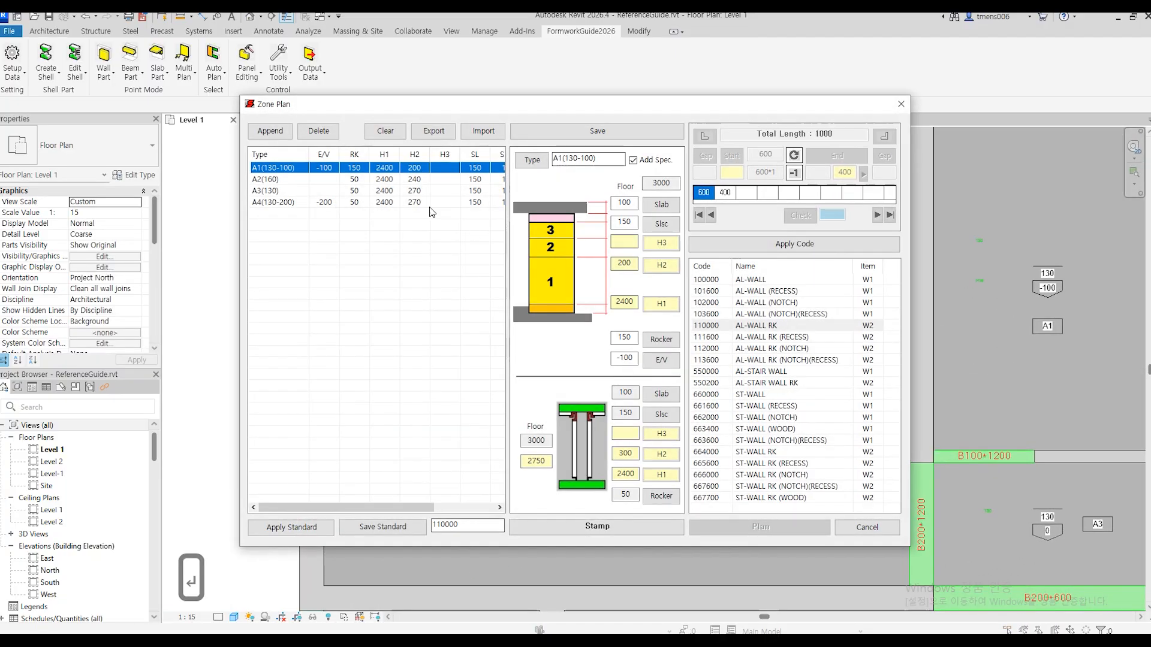
left_click(270, 131)
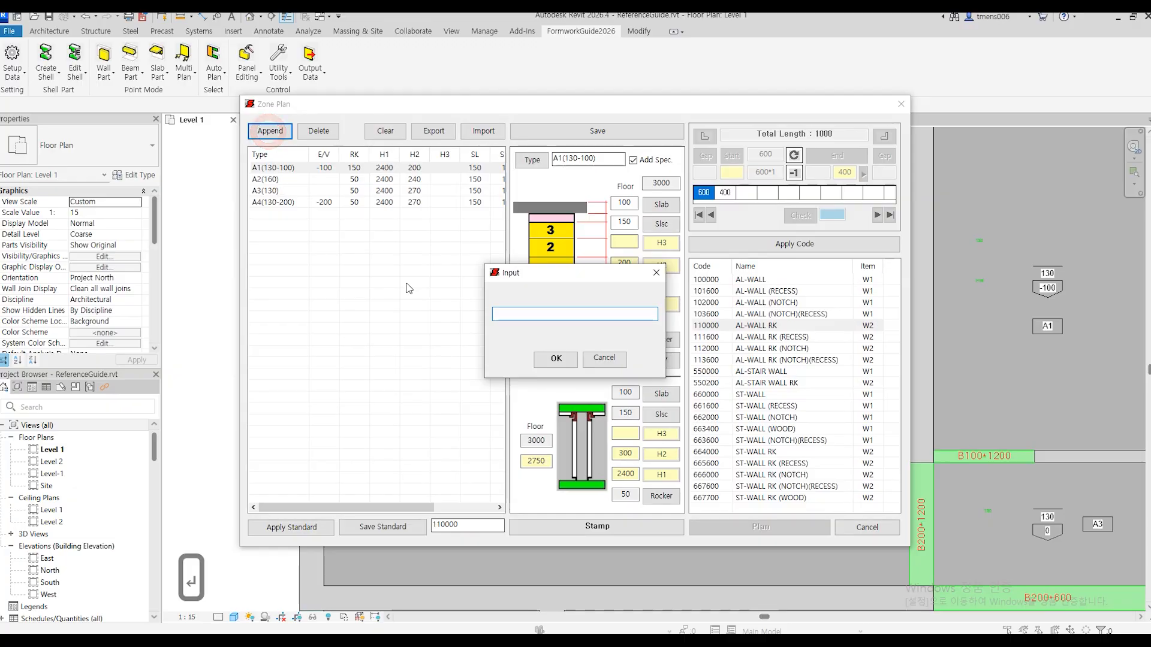
type("A5(")
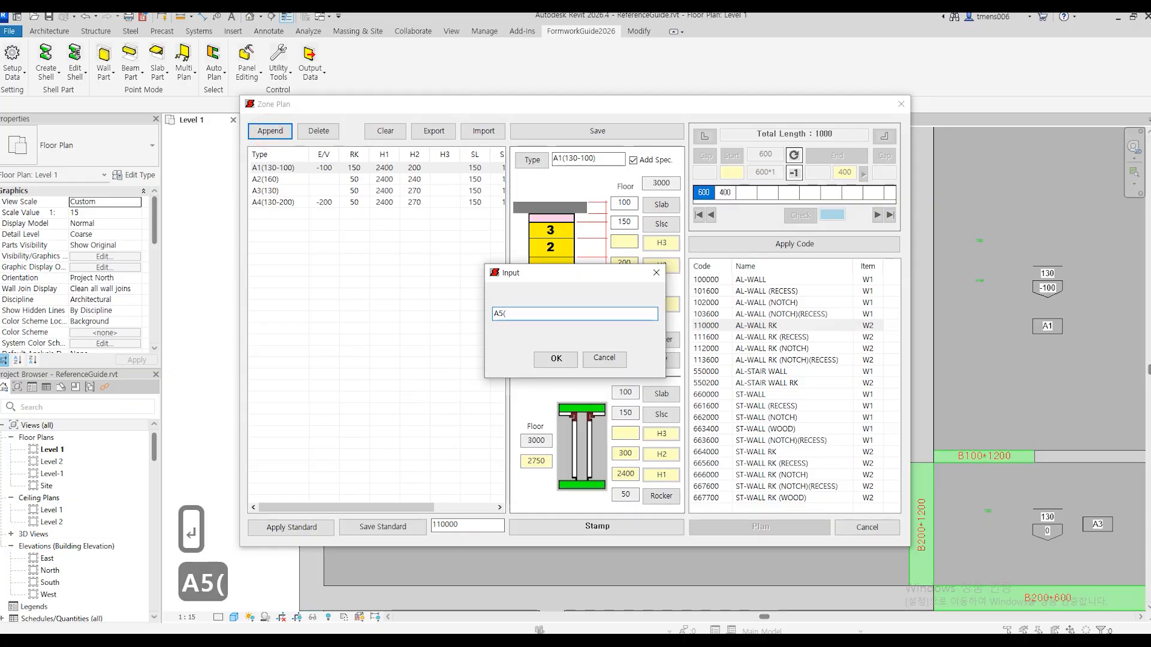
type("140-100)")
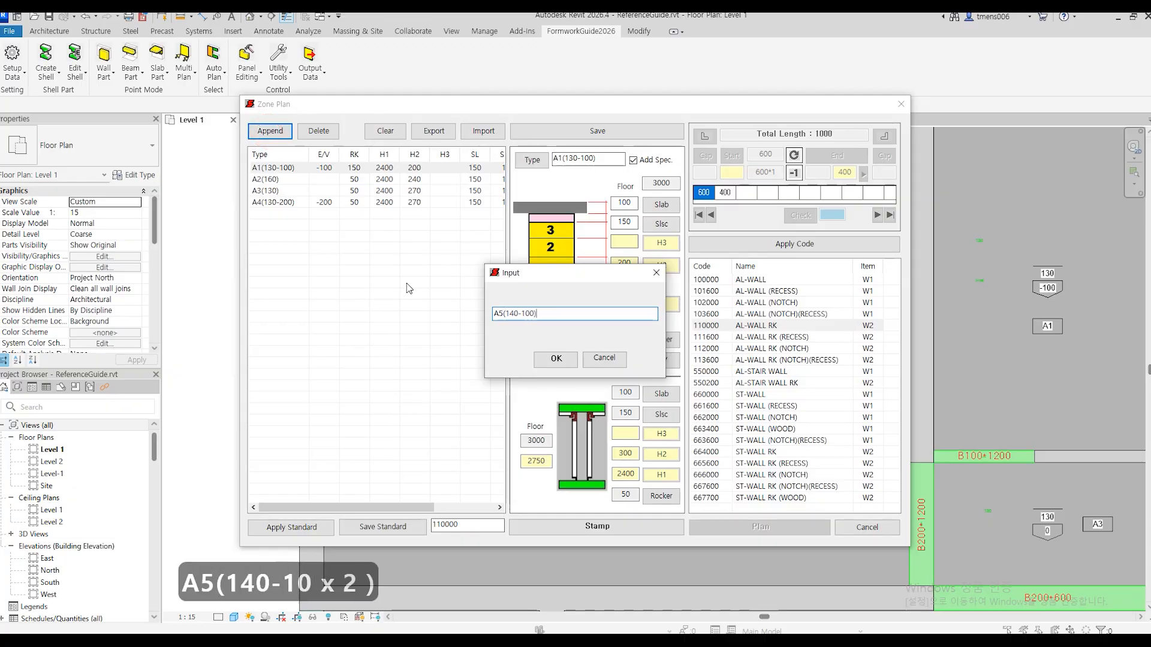
left_click(564, 363)
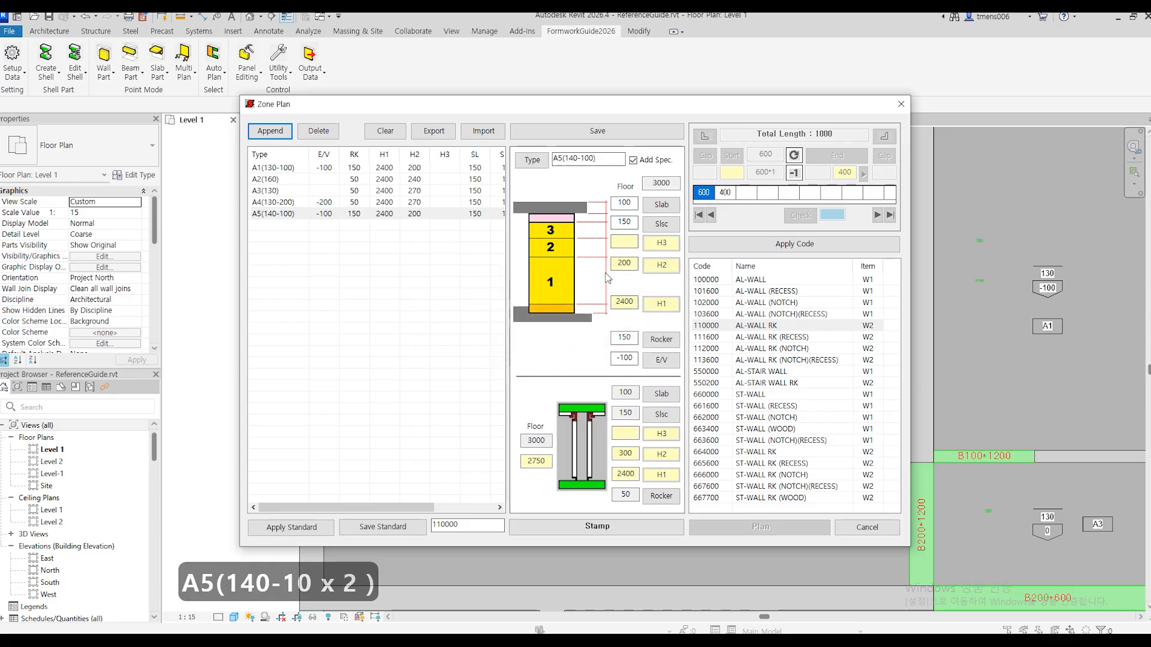
Set zone A5(140-100)'s floor slab thickness to 140 and its H2 height to 160.
double_click(627, 207)
type("140")
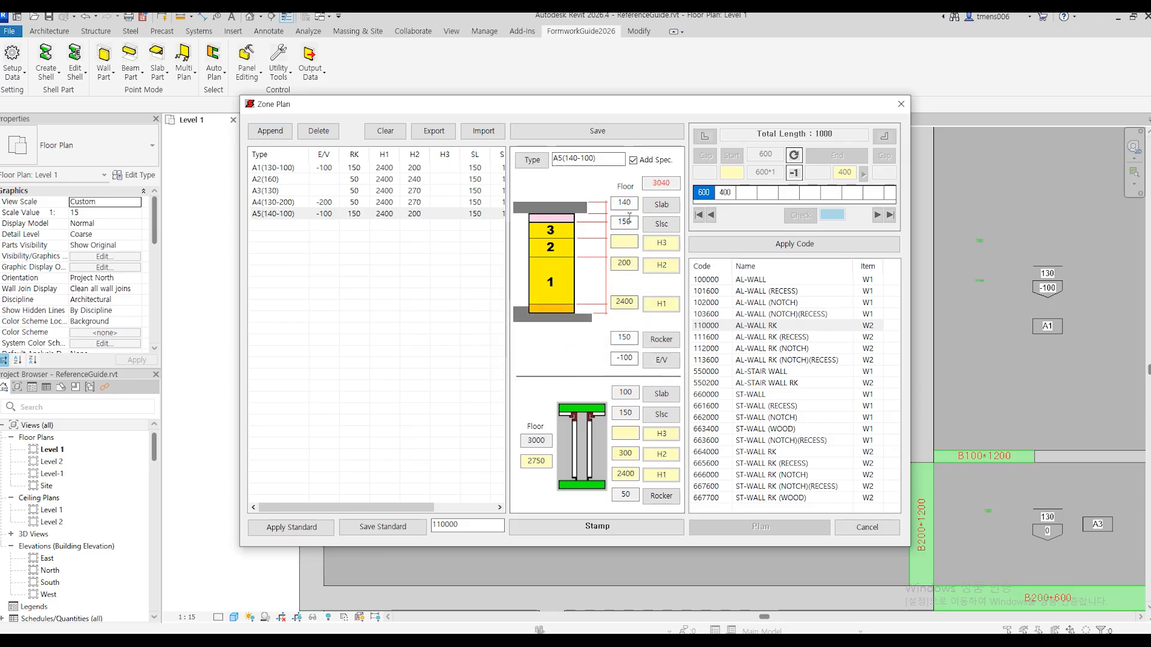
left_click(624, 359)
double_click(624, 337)
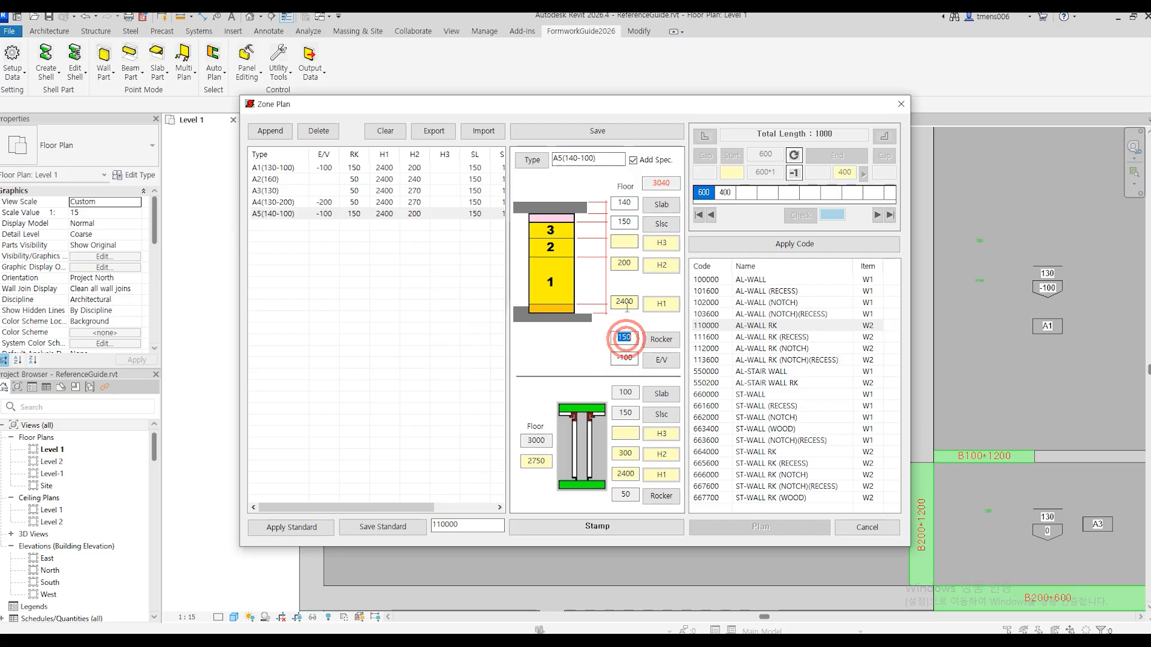
double_click(624, 262)
type("160")
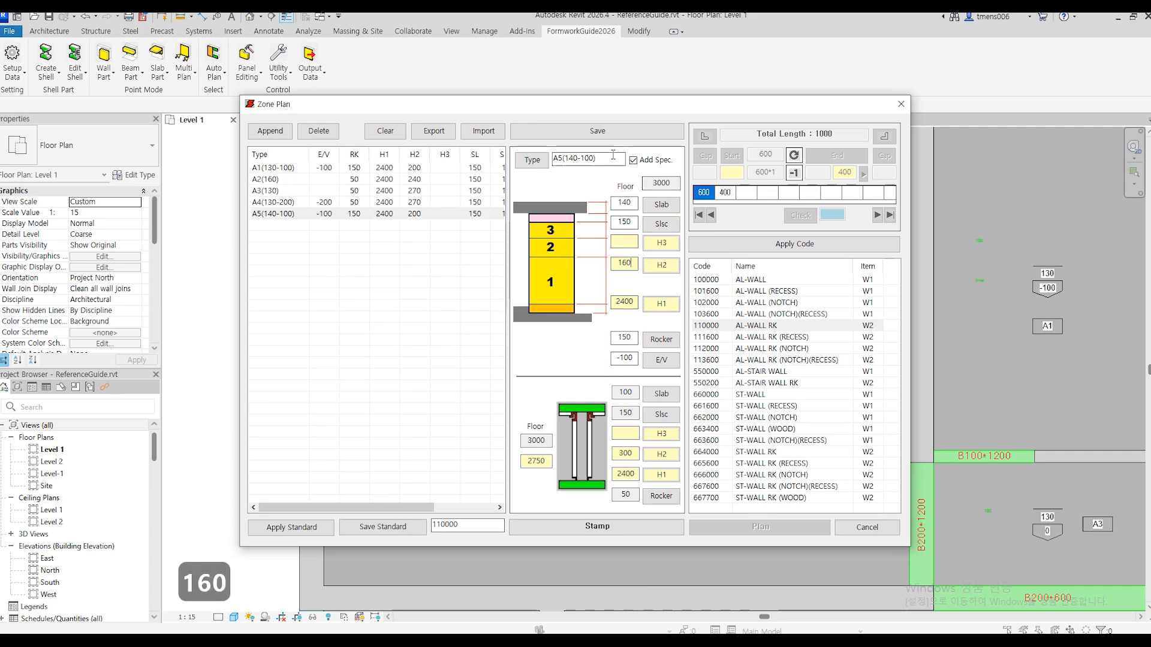
Save zone A5(140-100) and stamp it just below the 140/-100 floor tag.
left_click(601, 129)
left_click(601, 527)
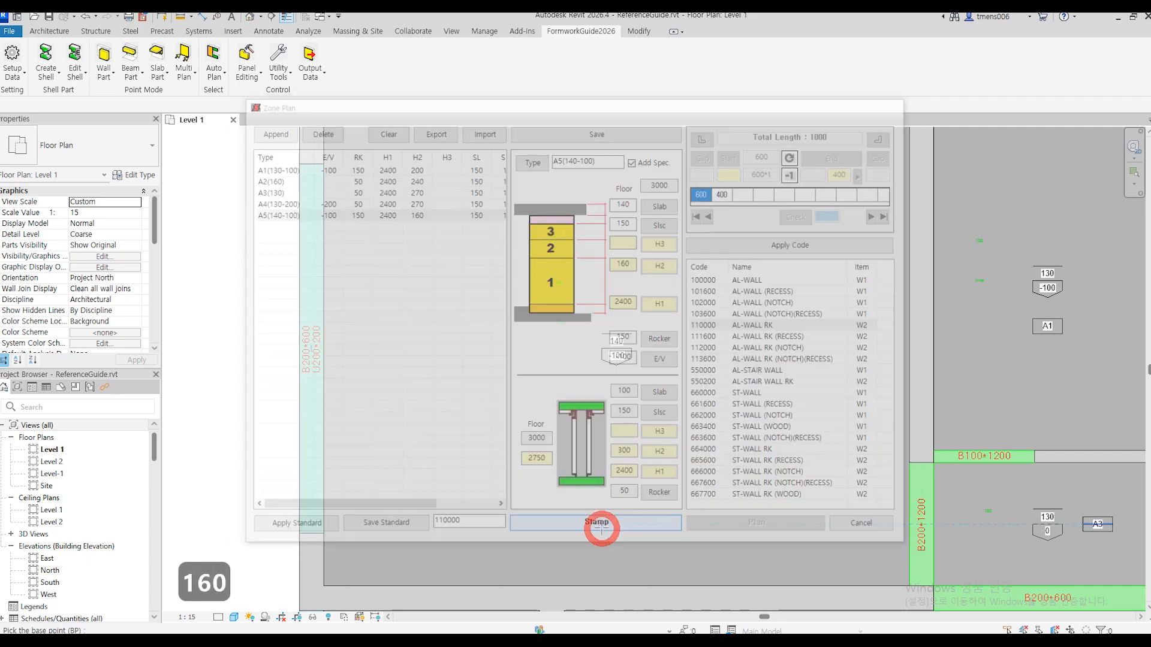
left_click(615, 396)
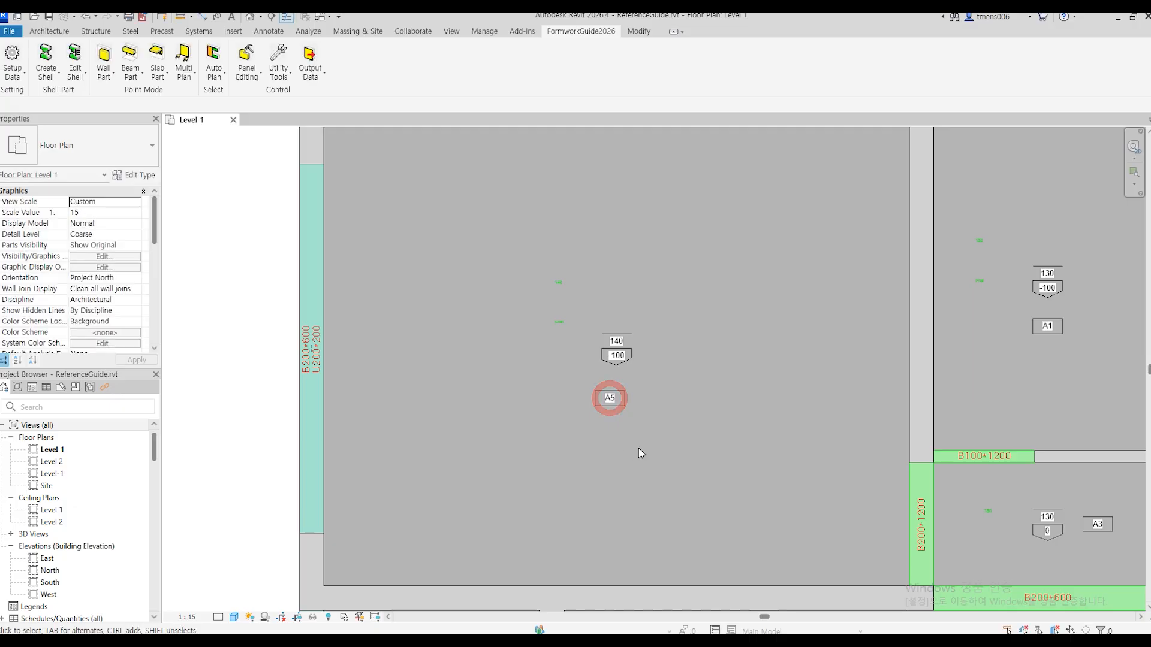
Append a zone named A6(130-600) to the Zone Plan for the room north of the B200*1100/U200*1200 beam with the 130/-600 floor tag.
scroll(642, 410, "down", 1)
scroll(641, 404, "down", 1)
middle_click_drag(807, 358, 617, 380)
scroll(781, 200, "up", 1)
scroll(815, 227, "up", 2)
middle_click_drag(807, 251, 489, 320)
scroll(677, 319, "up", 1)
scroll(712, 304, "up", 1)
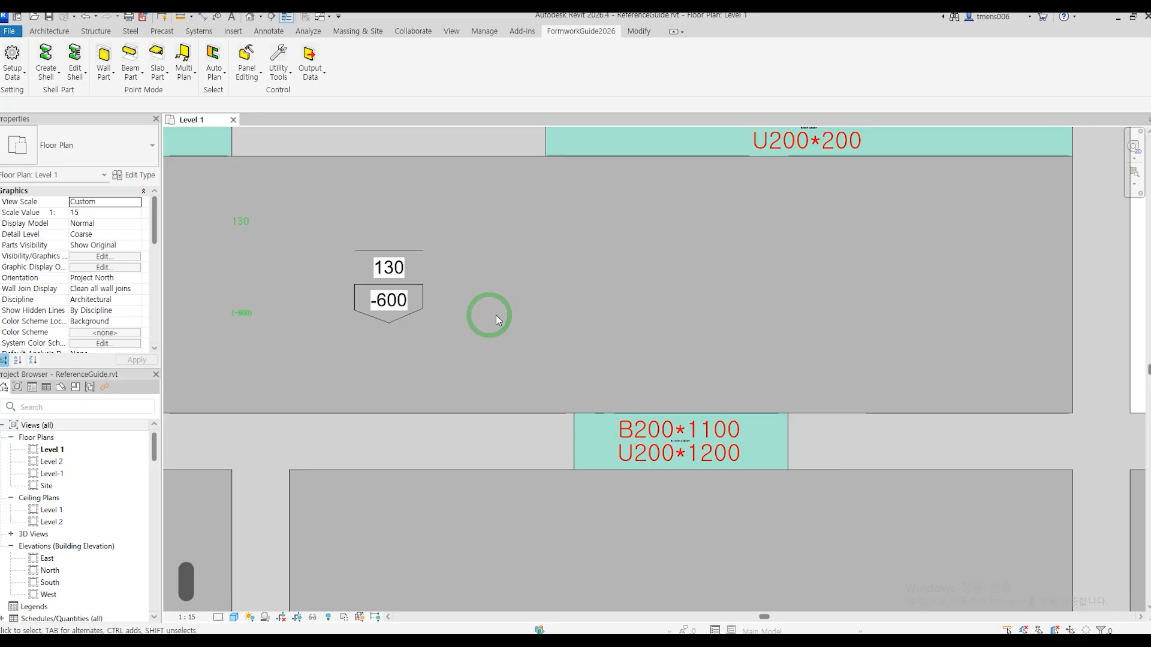
left_click(184, 63)
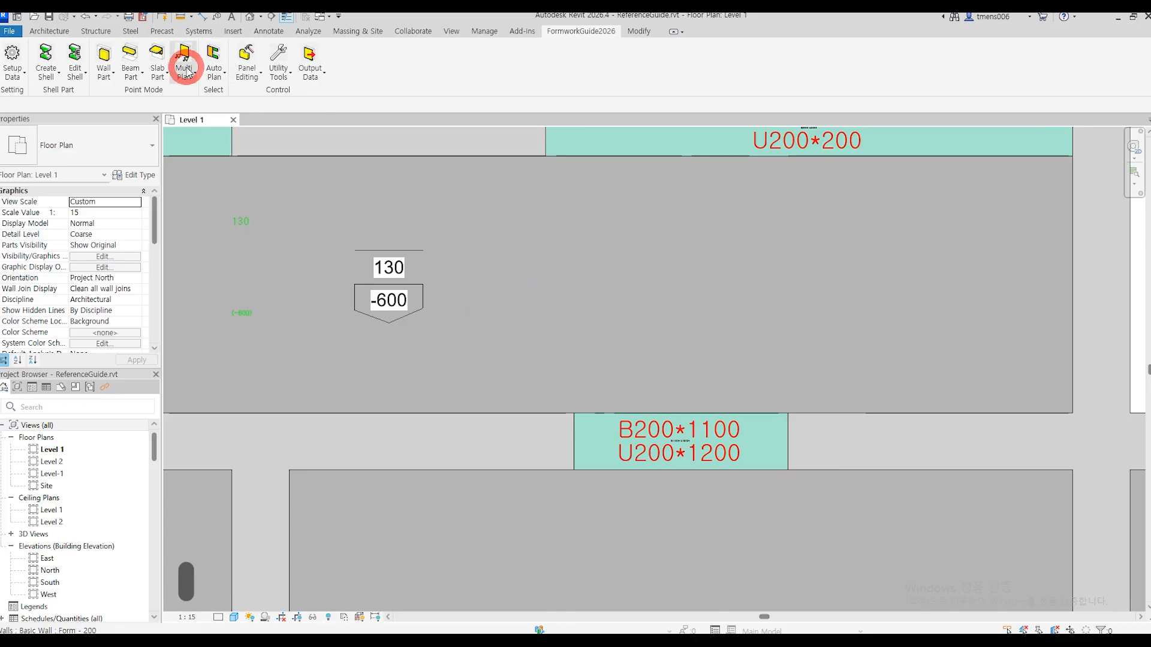
left_click(193, 91)
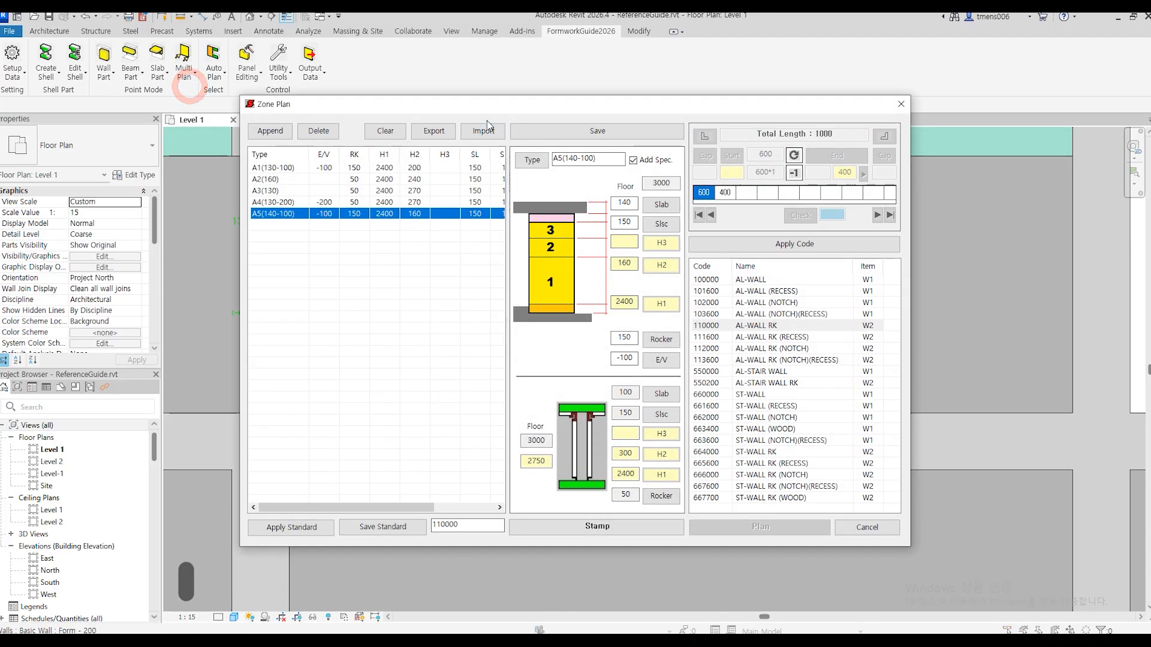
left_click_drag(492, 86, 724, 120)
left_click(499, 138)
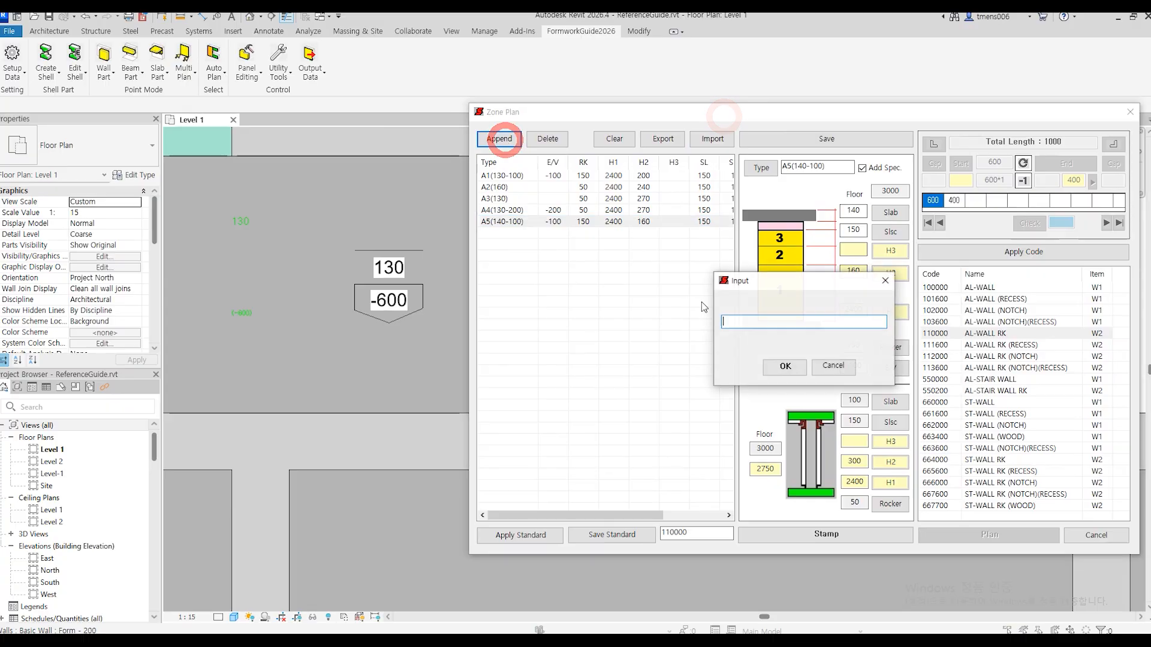
type("A6")
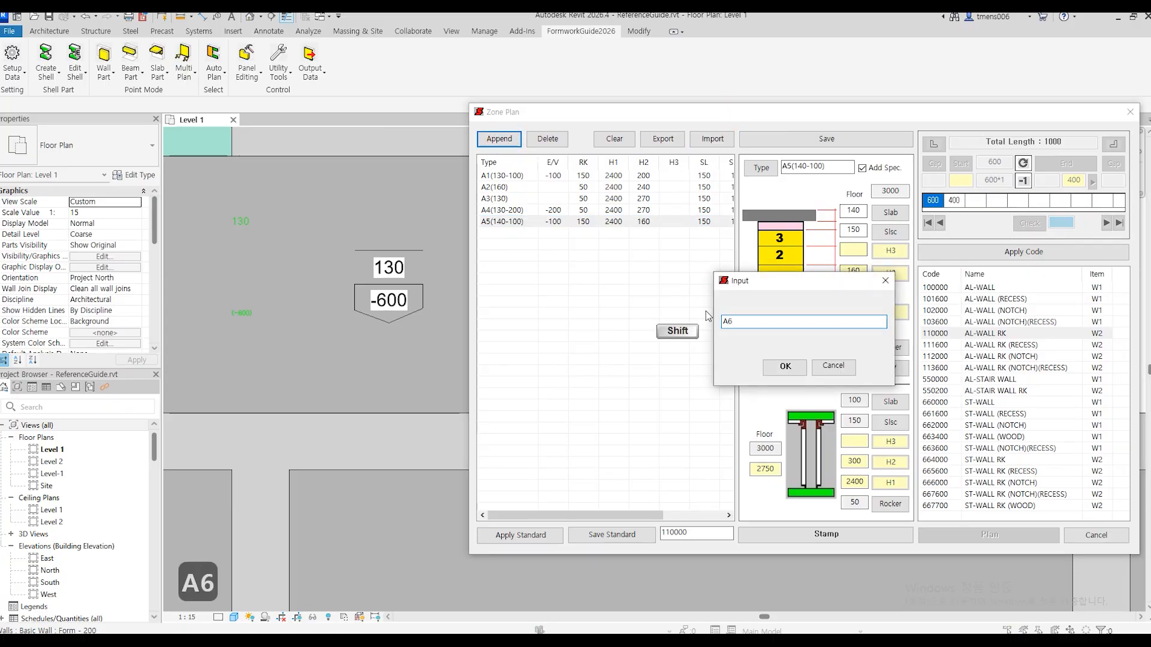
type("(130-")
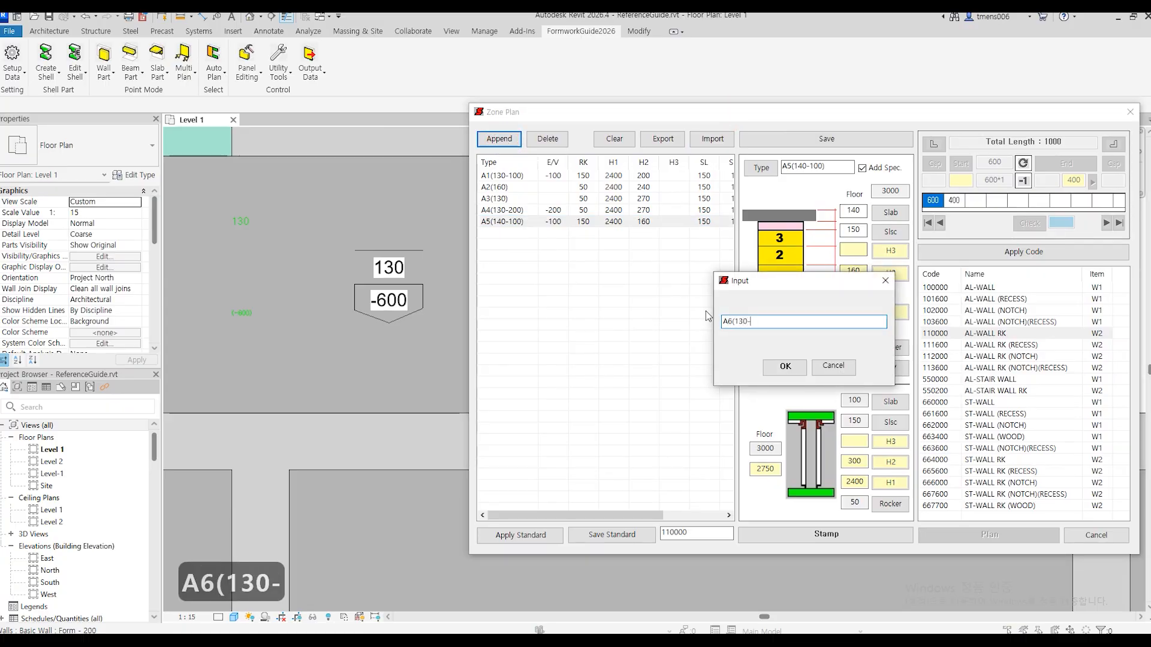
type("600)")
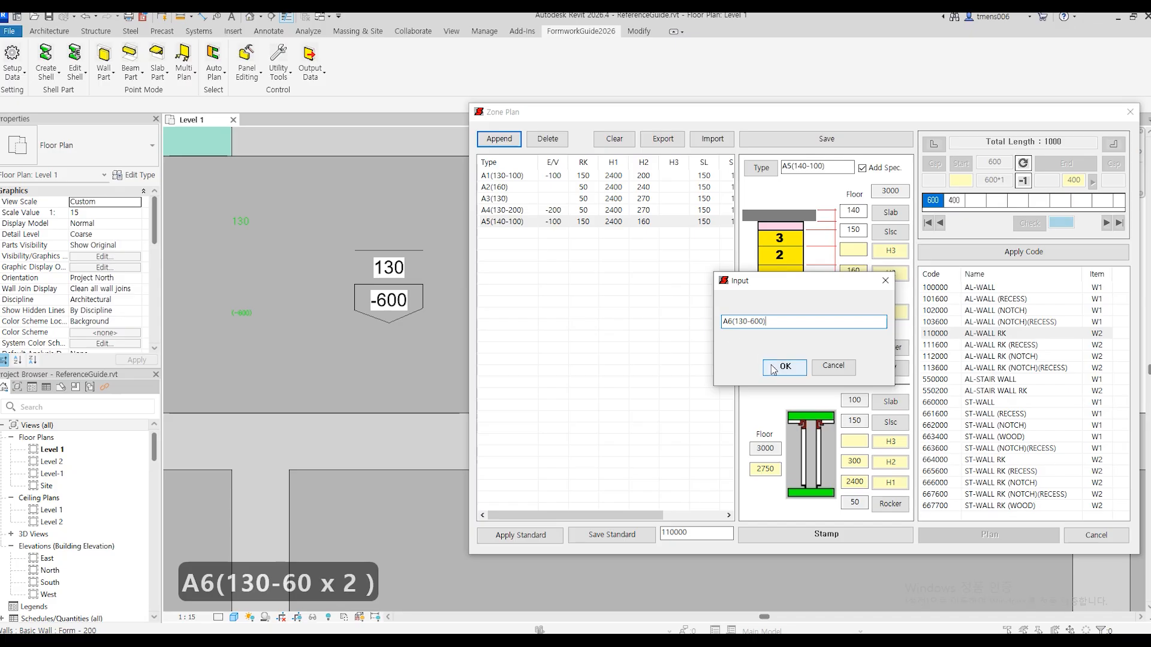
left_click(774, 367)
Set zone A6(130-600)'s floor slab thickness to 130, its E/V offset to -600 and its rocker height to 50.
left_click(854, 213)
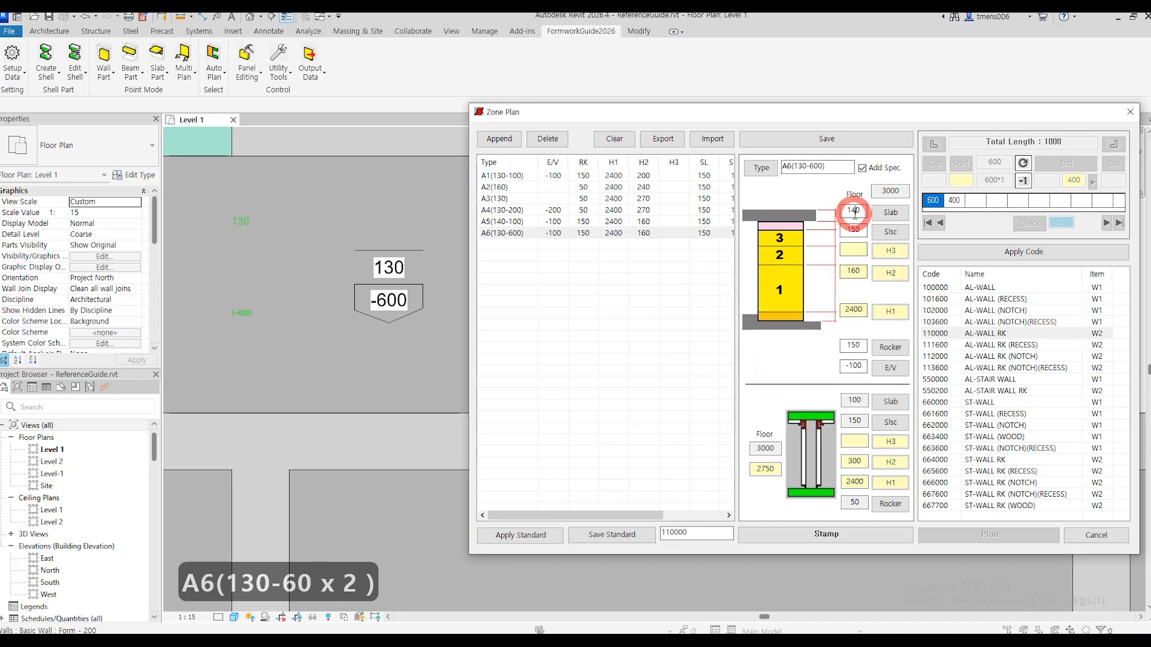
type("130")
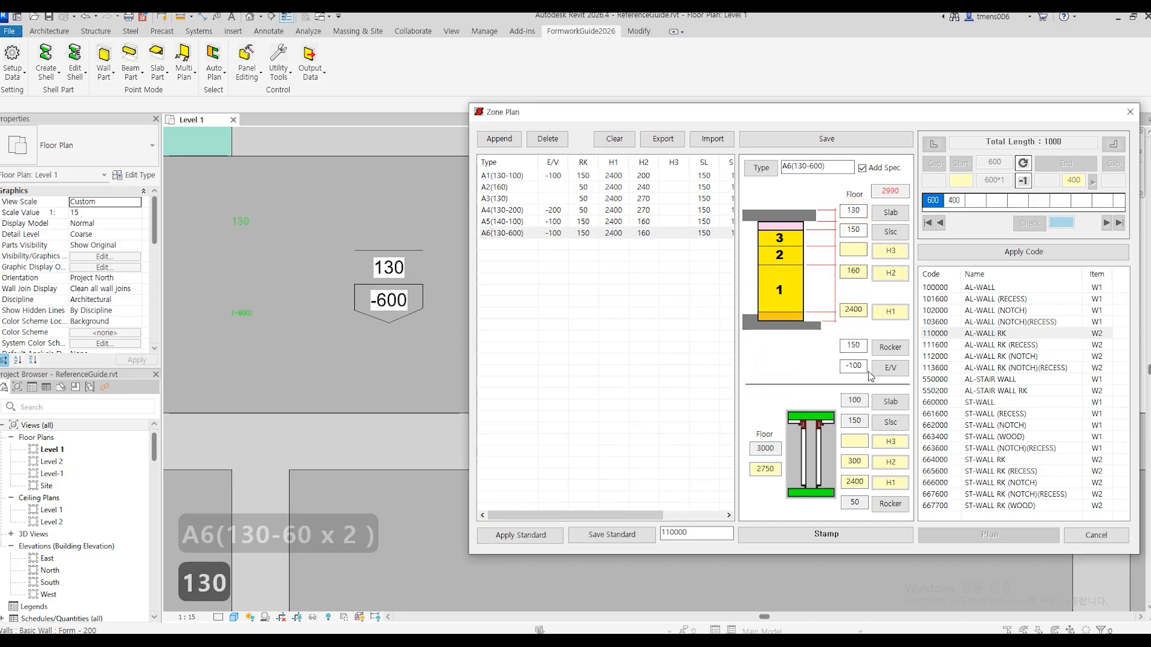
left_click(854, 366)
type("600")
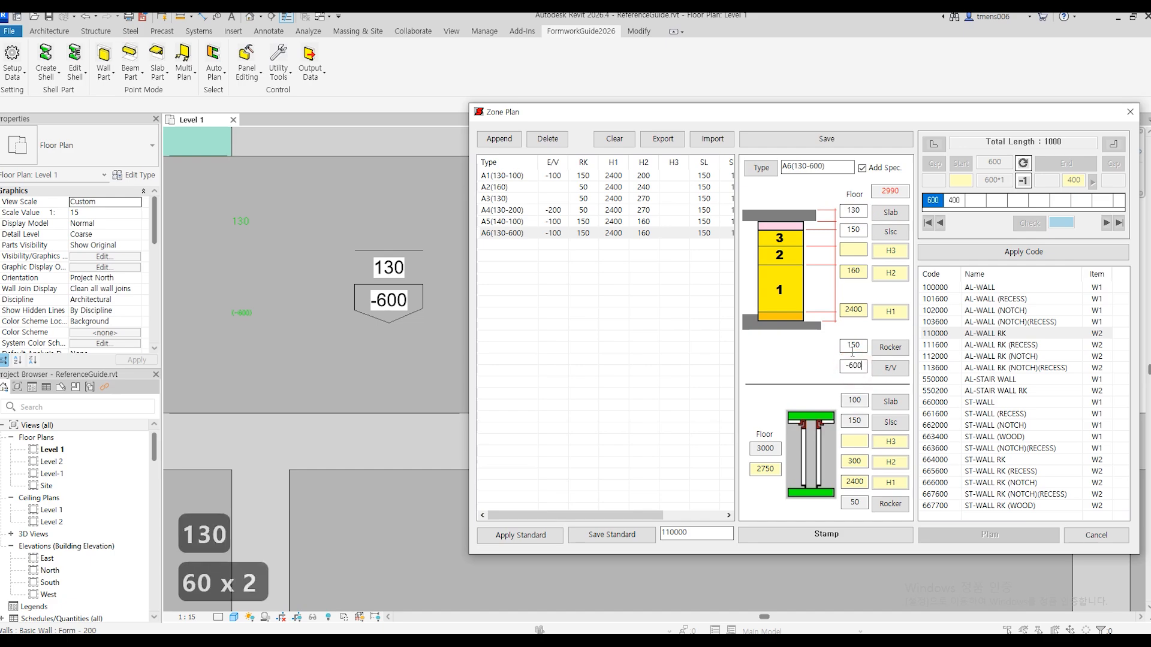
left_click(886, 505)
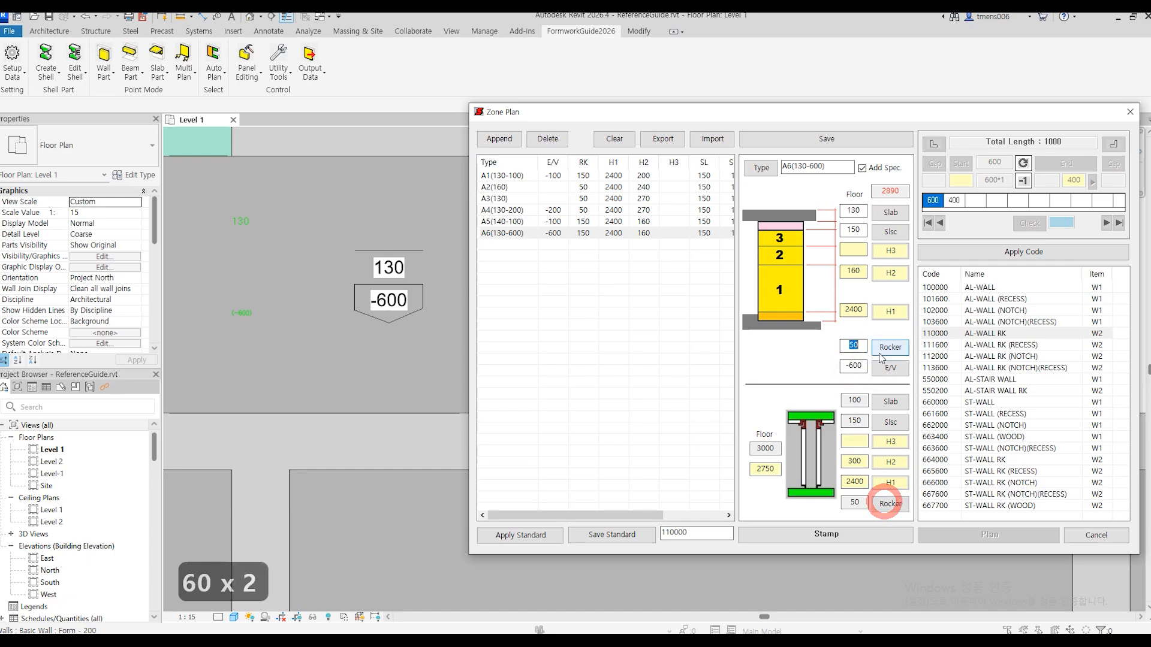
Set zone A6(130-600)'s H2 height to 270 and check the resulting floor height.
left_click(854, 309)
left_click(853, 272)
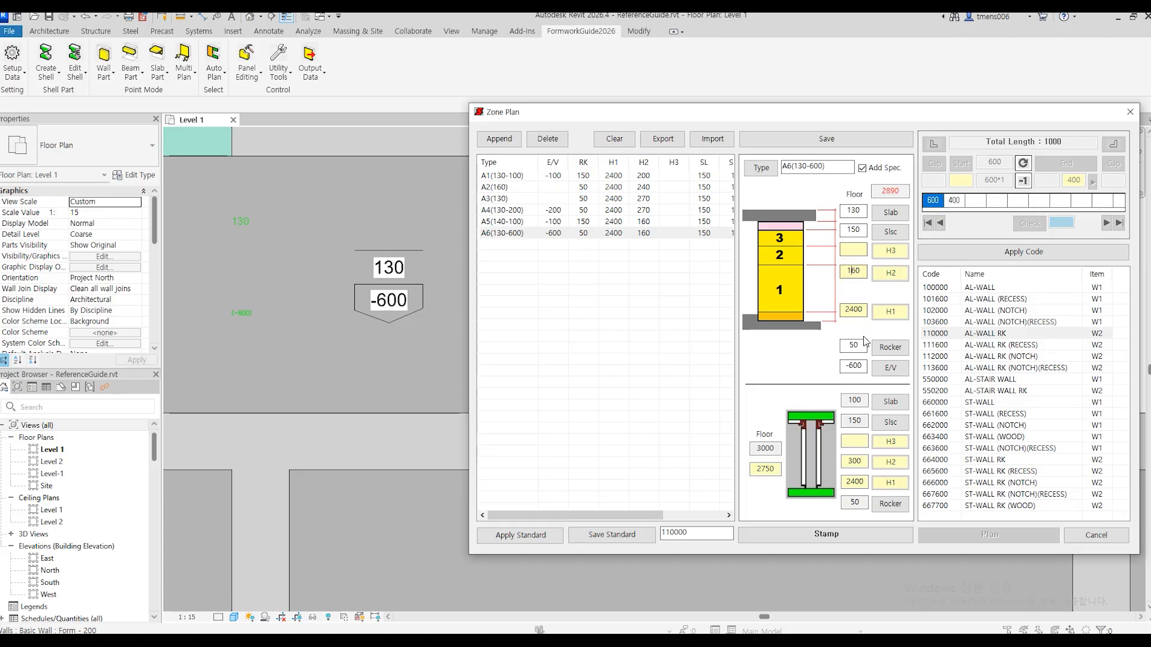
double_click(855, 274)
left_click(883, 280)
double_click(850, 277)
double_click(890, 191)
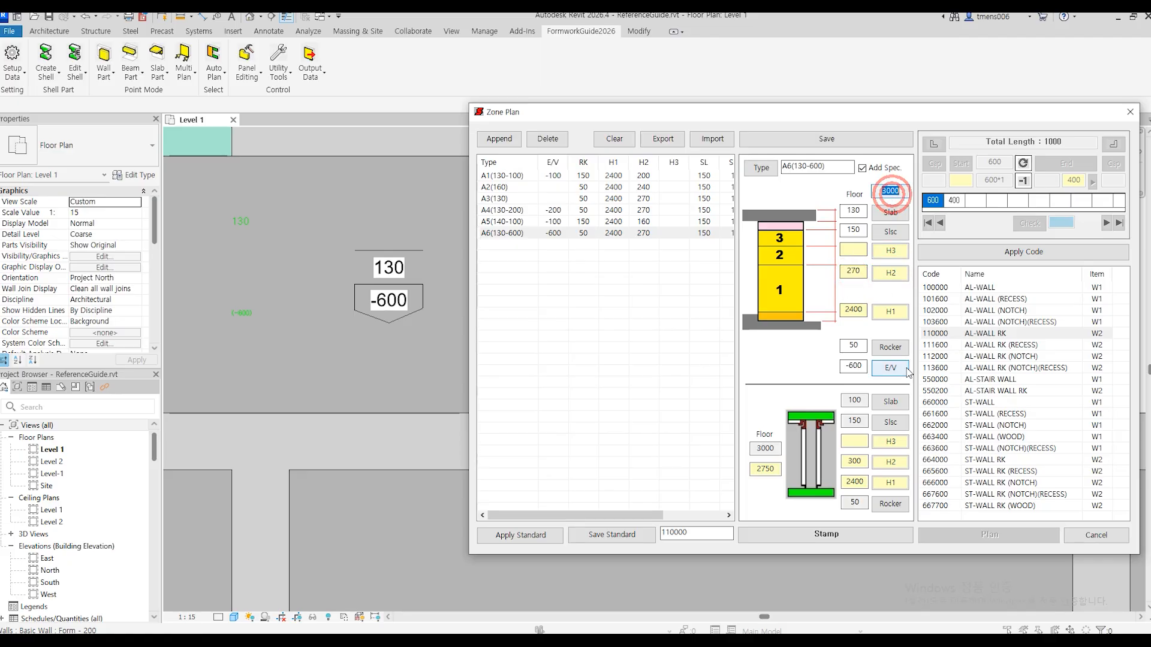
Save zone A6(130-600) and stamp it just east of the 130/-600 floor tag.
left_click(843, 135)
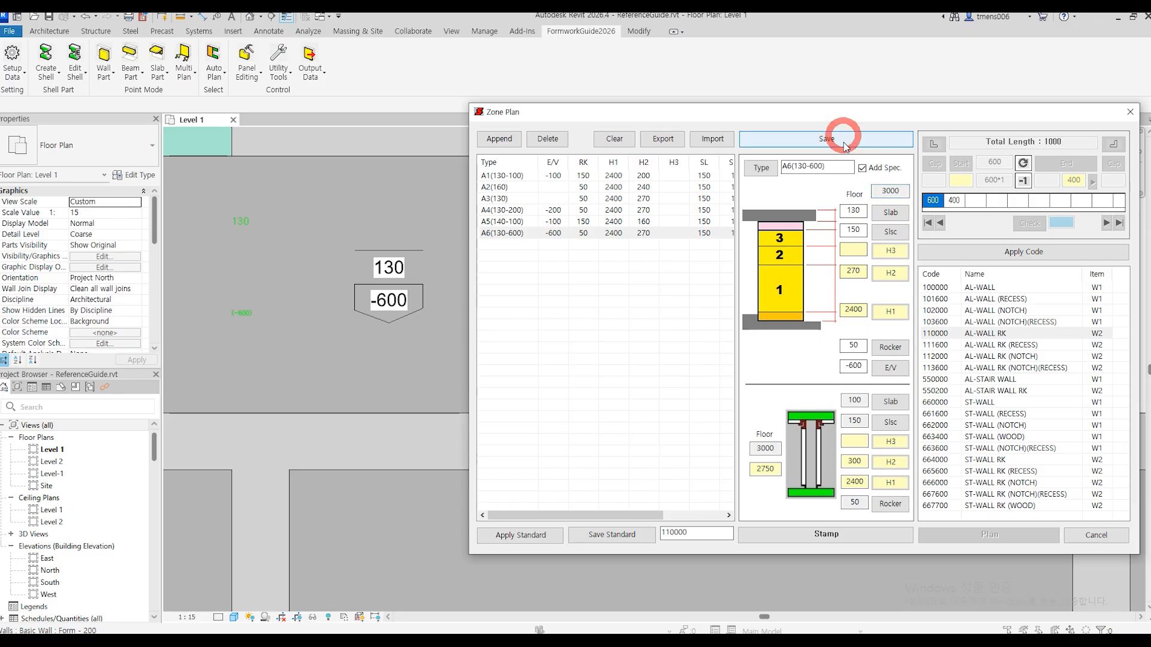
left_click(821, 542)
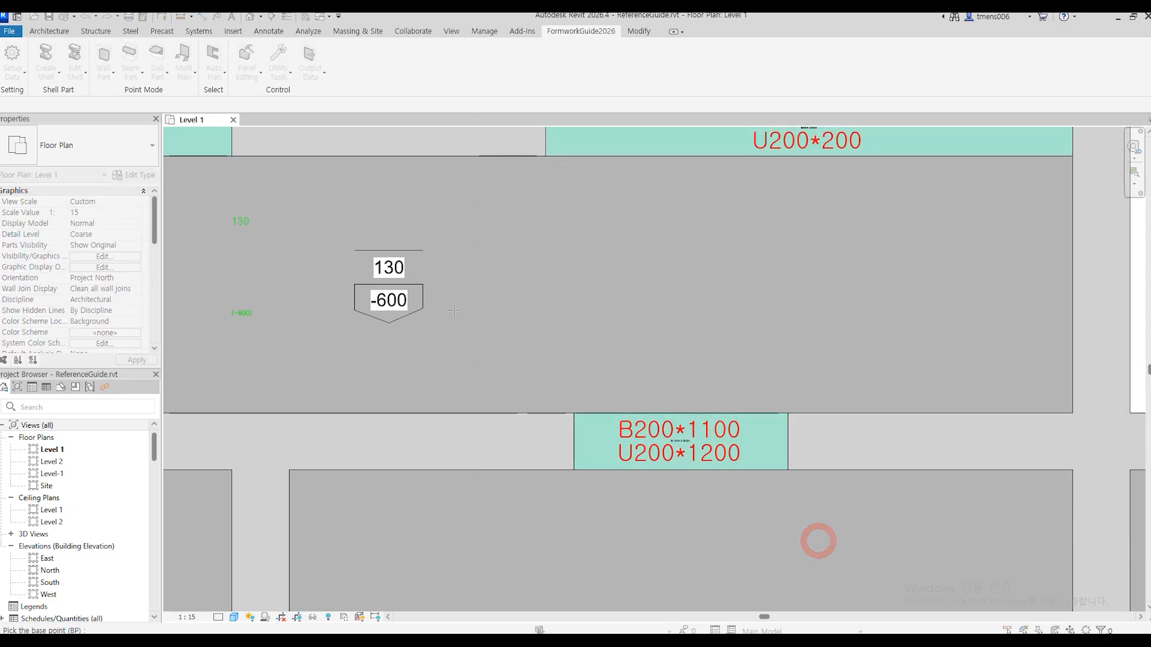
left_click(478, 292)
Append a zone named A7(170) to the Zone Plan for the large central room with the 170/0 floor tag.
scroll(526, 315, "down", 5)
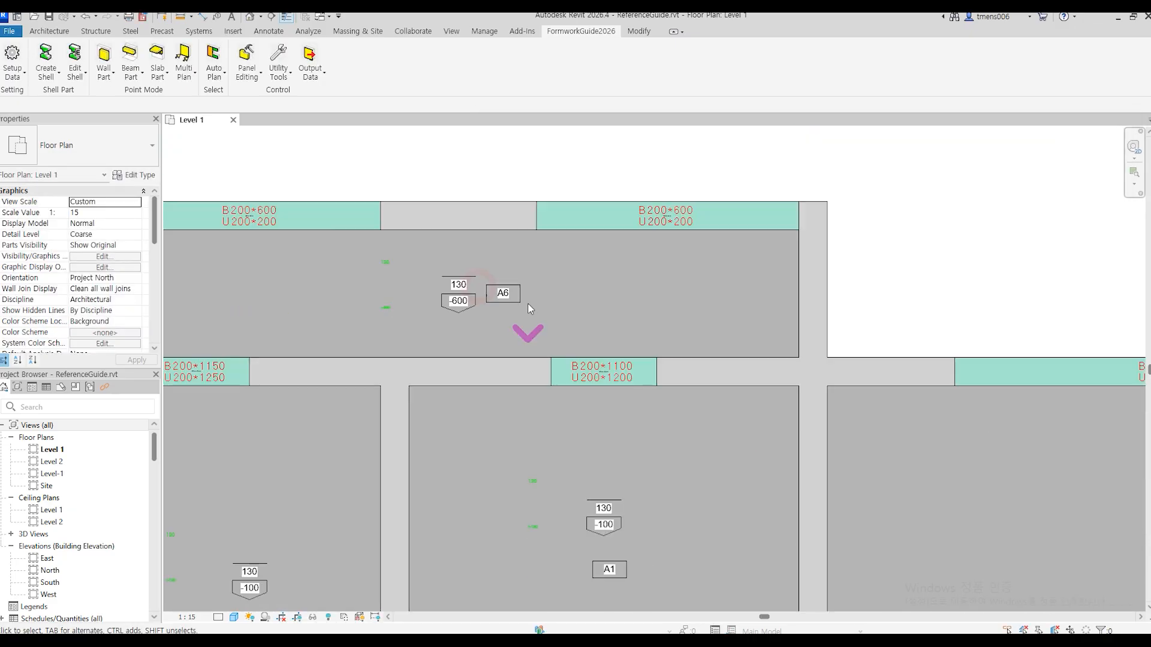
scroll(724, 428, "down", 3)
middle_click_drag(724, 428, 761, 276)
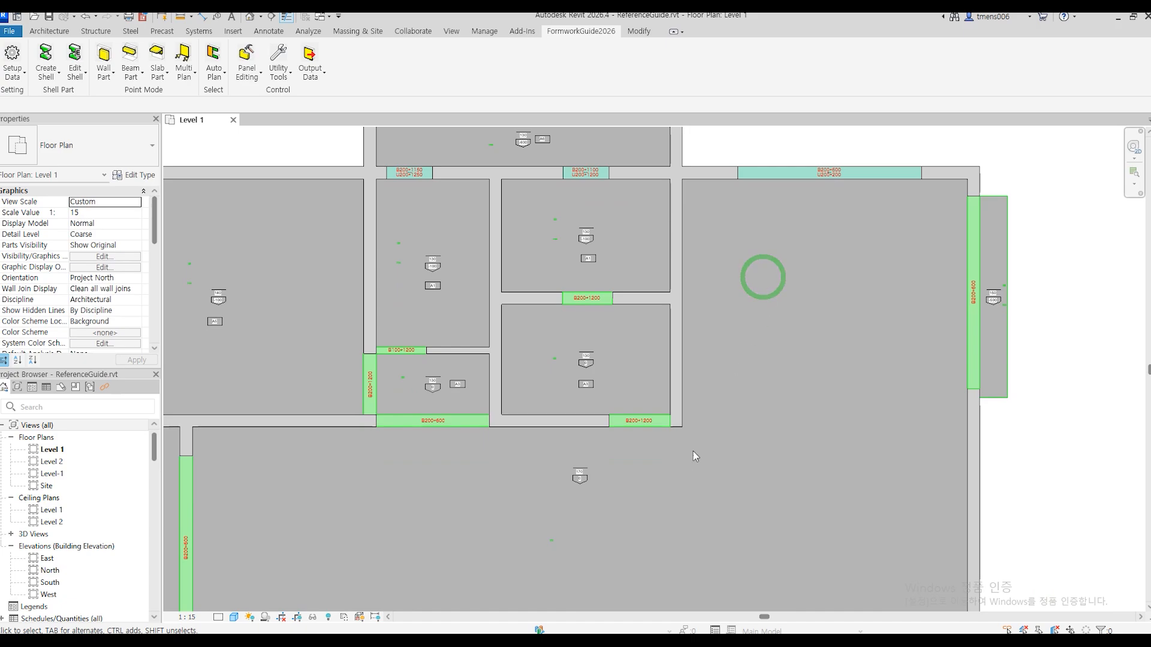
scroll(567, 497, "up", 6)
middle_click_drag(606, 480, 414, 409)
key("Return")
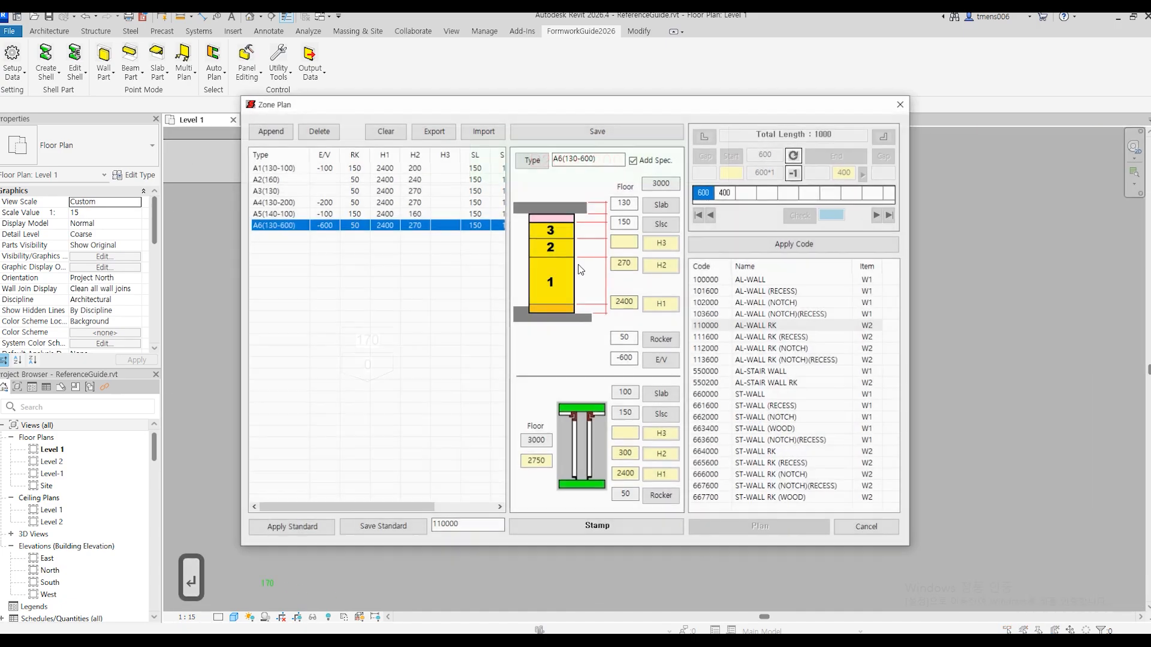
left_click_drag(531, 79, 747, 117)
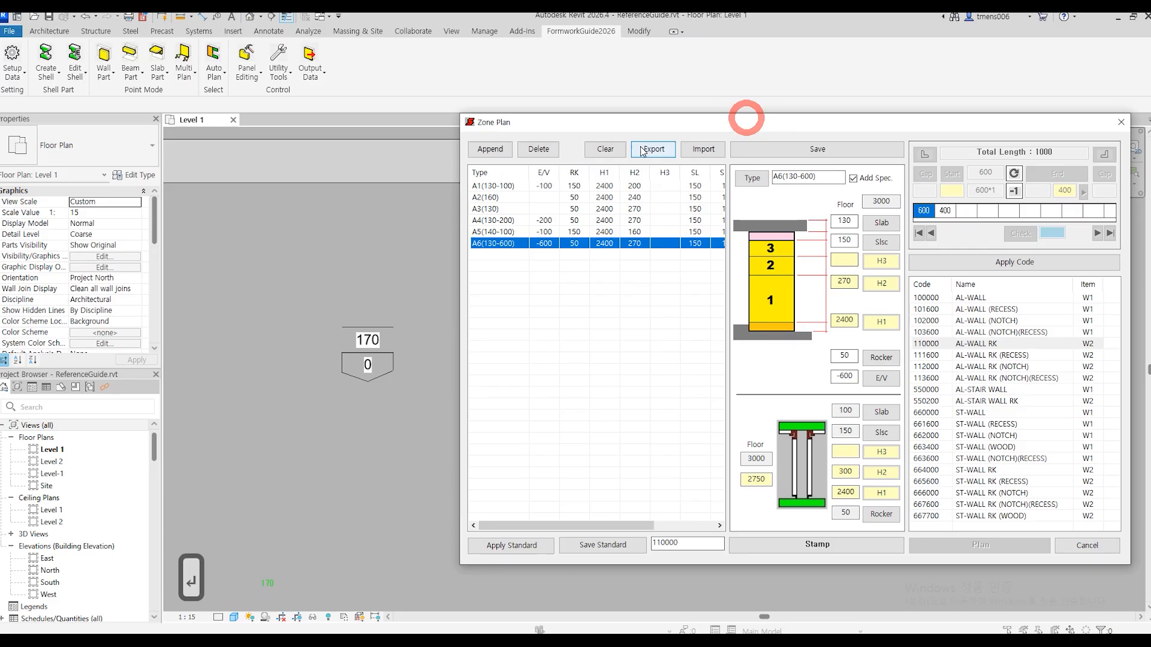
left_click(489, 149)
key("shift")
type("A")
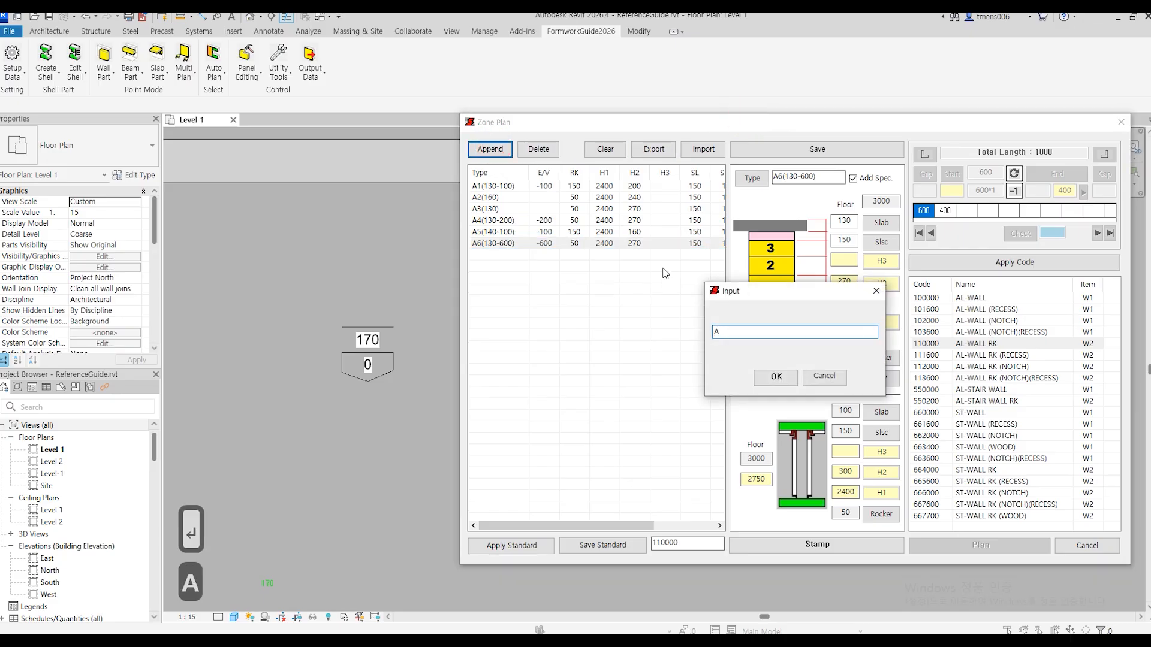
type("7(170)")
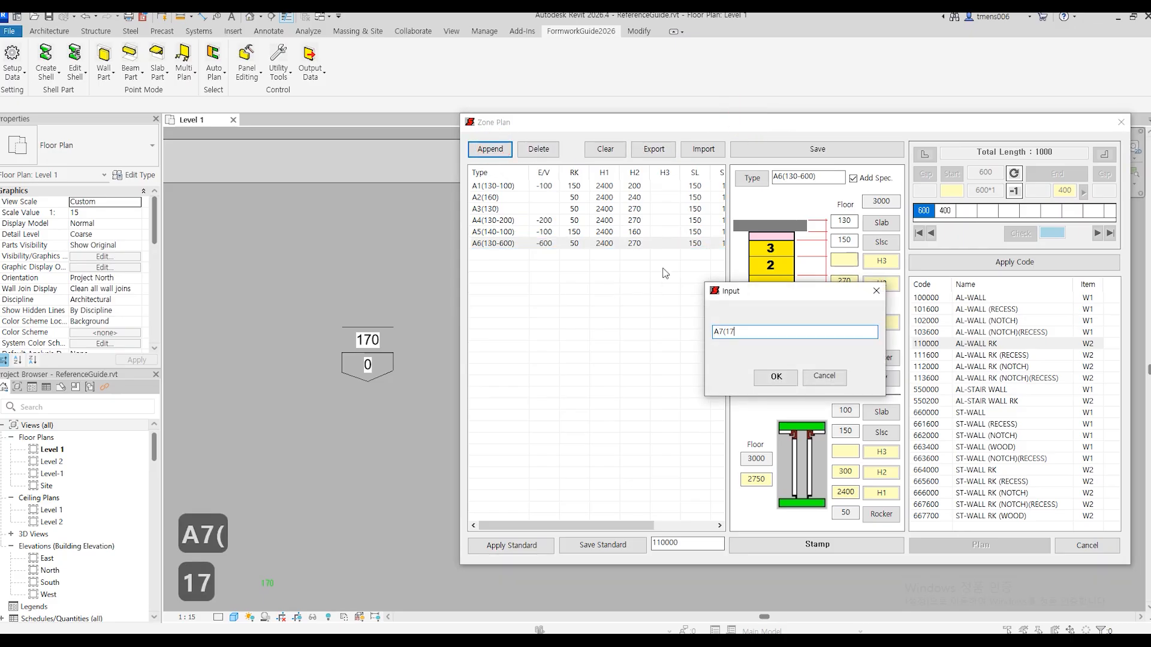
left_click(768, 379)
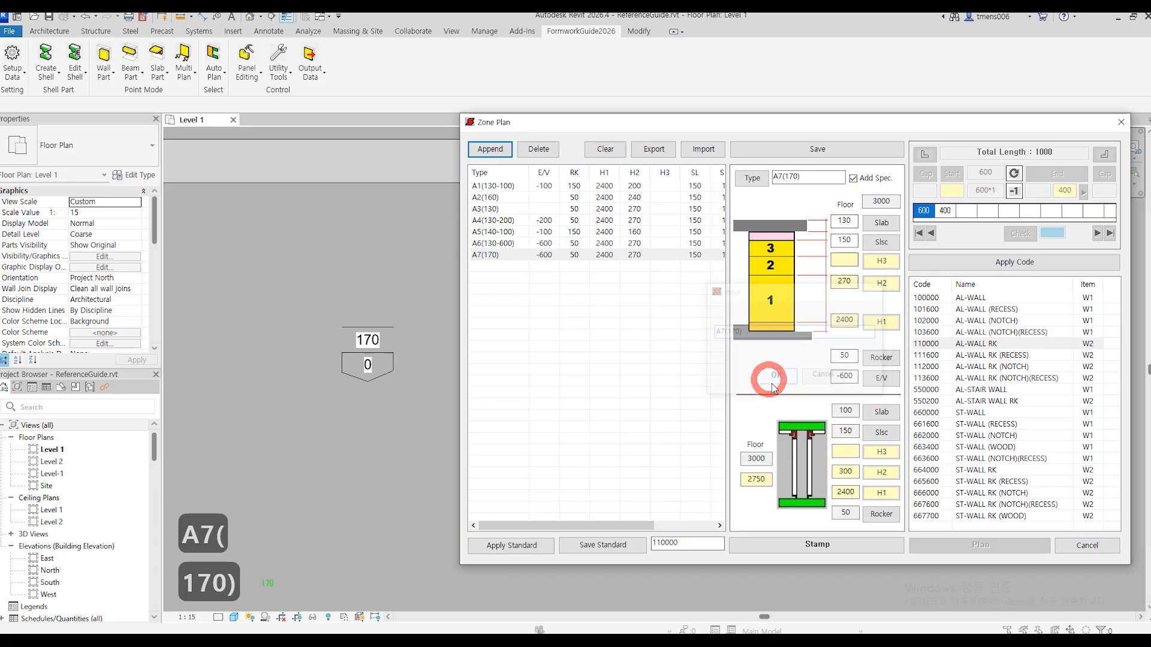
Set zone A7(170)'s floor slab thickness to 170, clear its E/V offset and set its H2 height to 230.
left_click(844, 221)
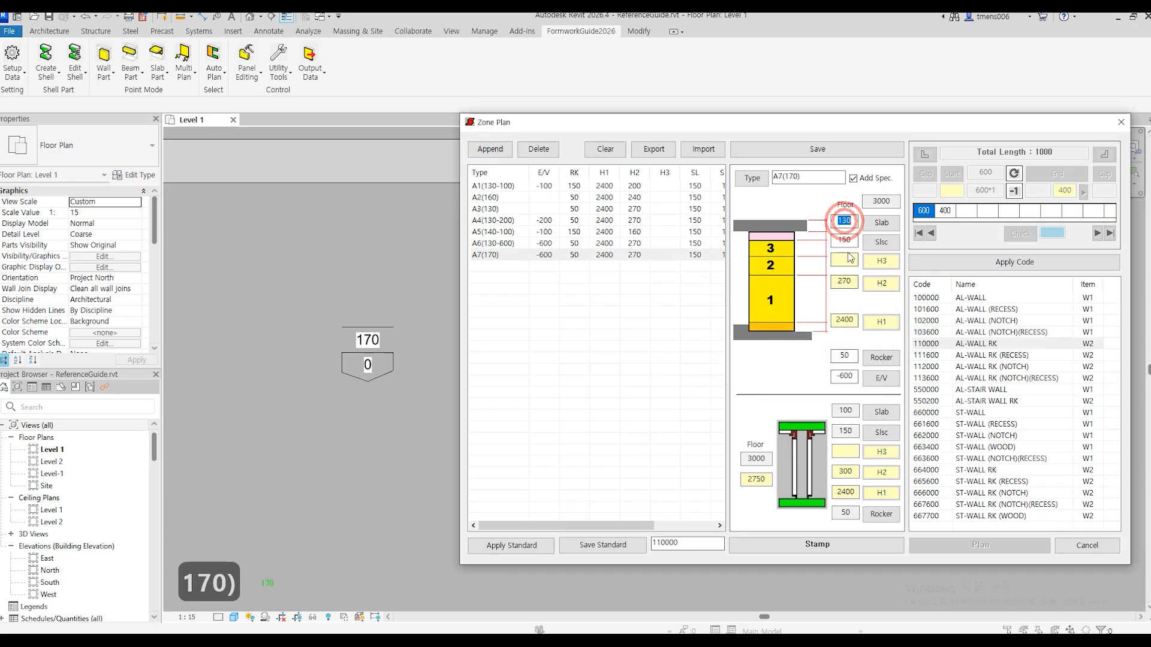
type("170")
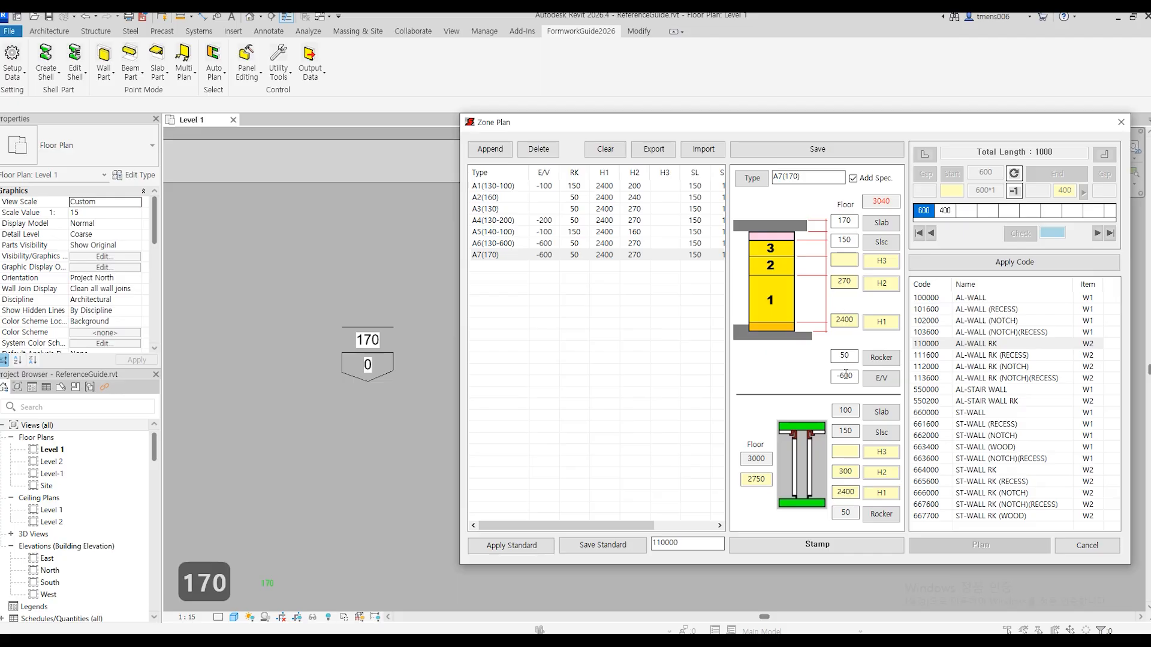
left_click(868, 383)
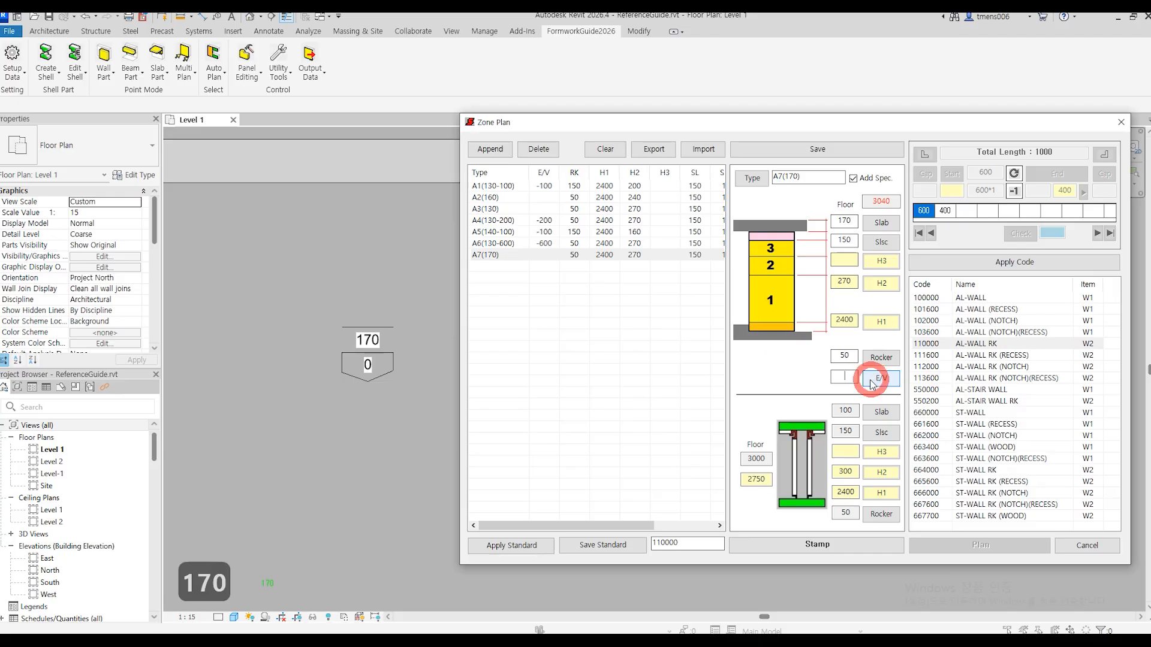
double_click(845, 282)
type("230")
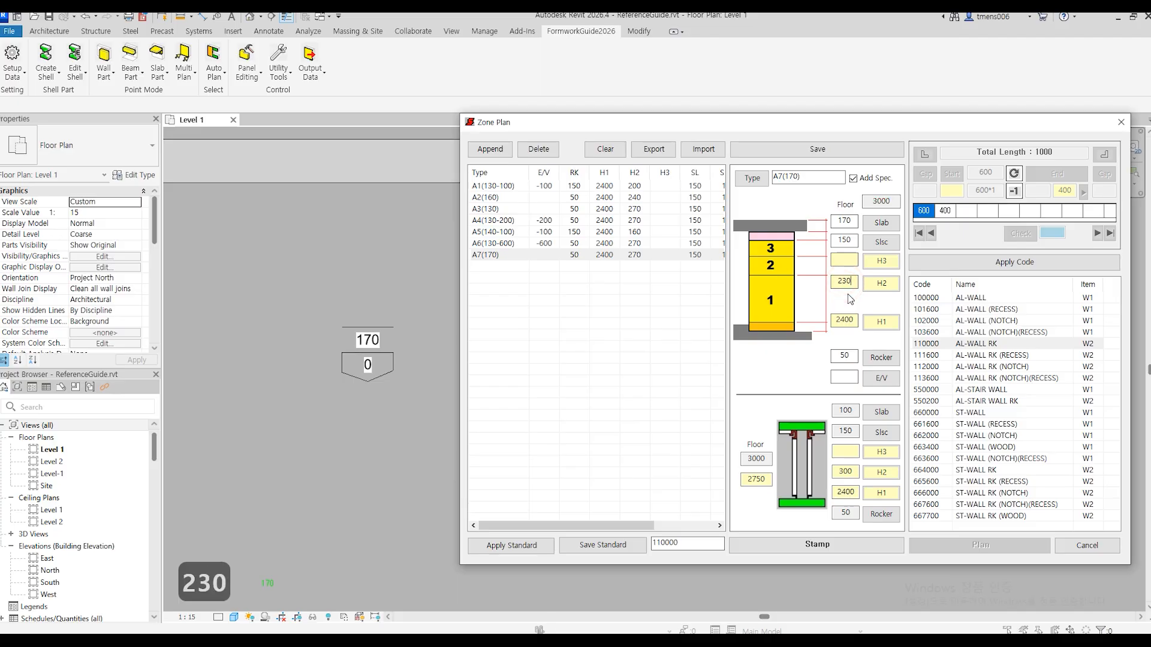
left_click(881, 291)
Save zone A7(170) and stamp it just below the 170/0 floor tag.
left_click(817, 150)
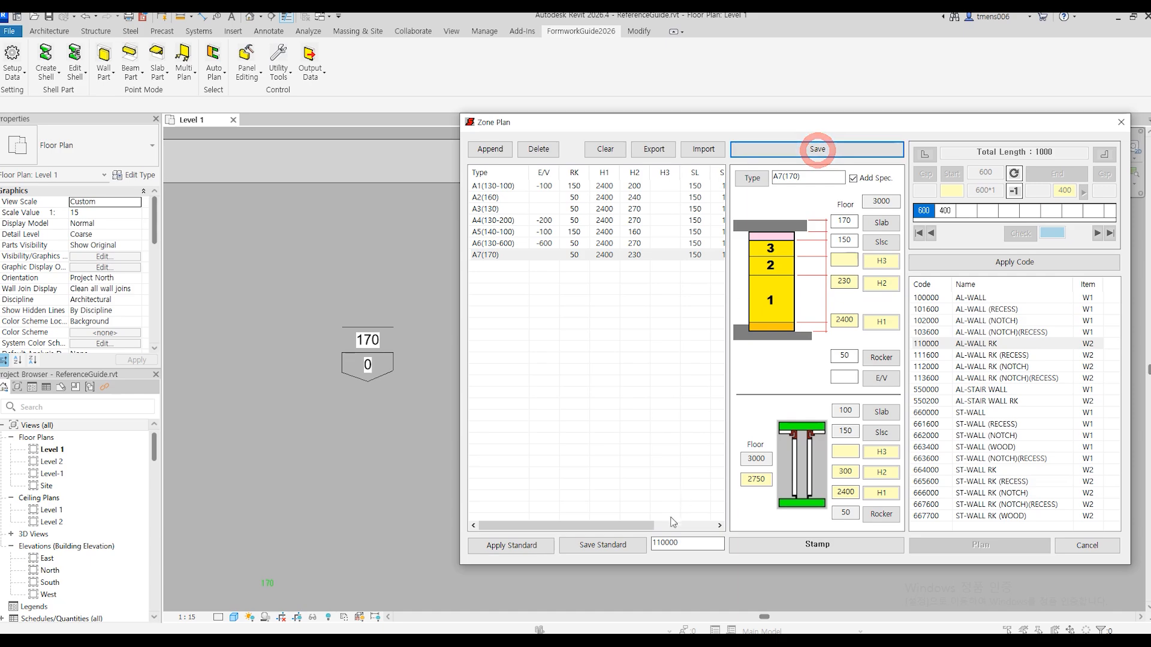
left_click(773, 544)
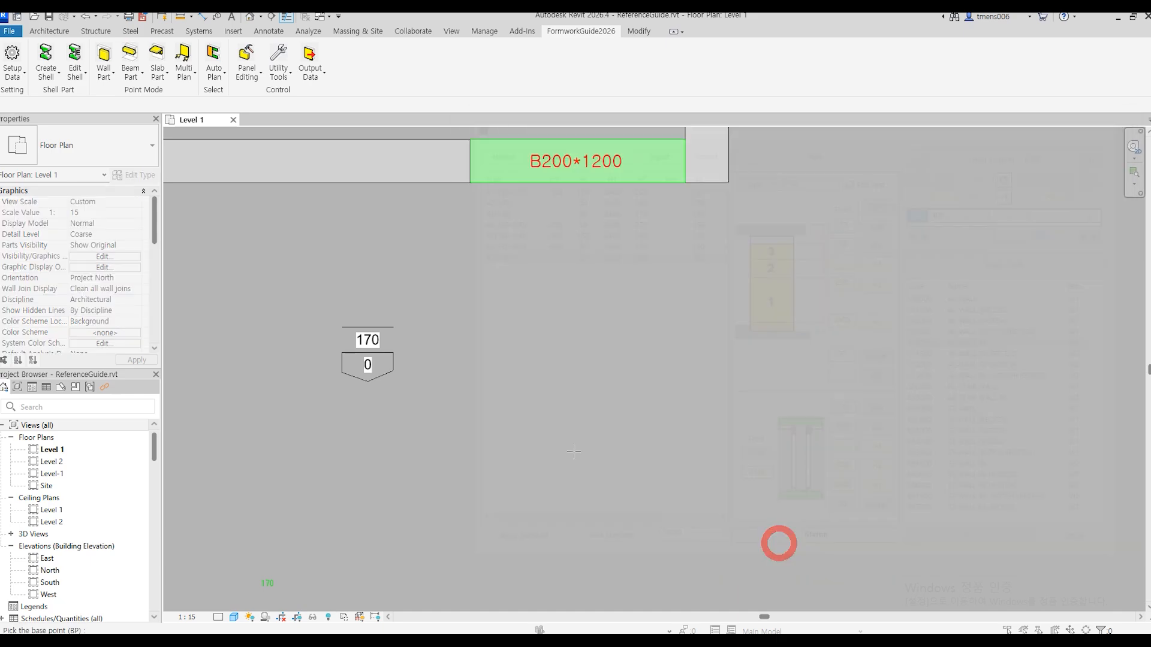
left_click(364, 446)
Append a zone named A8(150-500) to the Zone Plan for the narrow eastern strip with the 150/-500 floor tag.
scroll(588, 339, "down", 5)
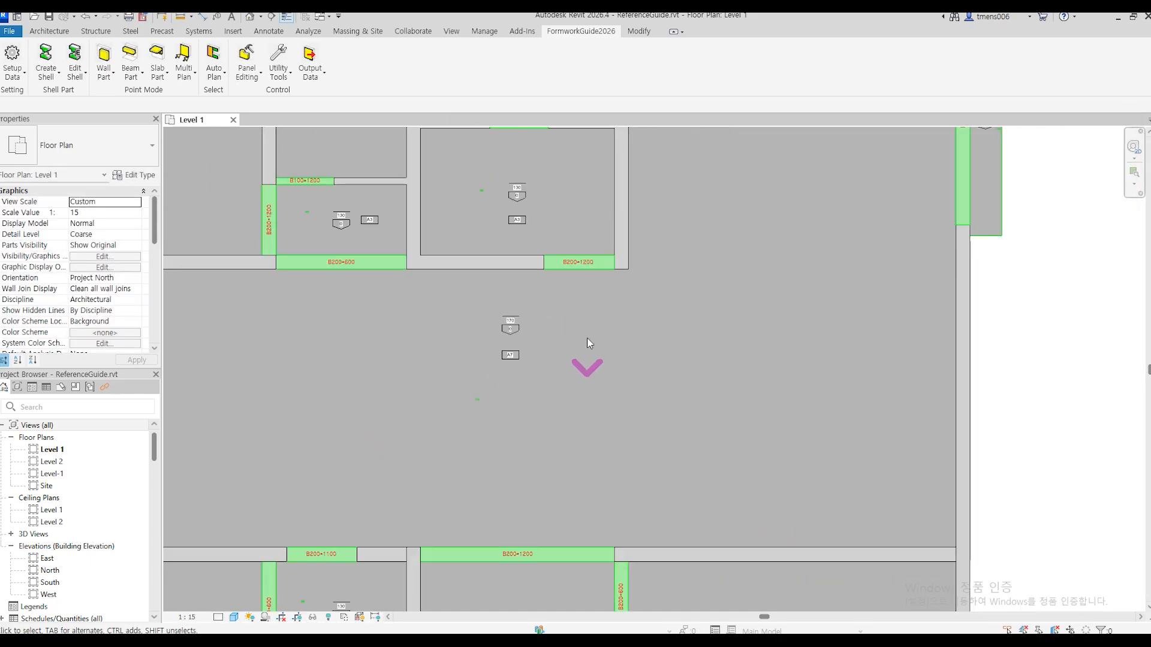
scroll(655, 342, "down", 2)
scroll(835, 167, "up", 10)
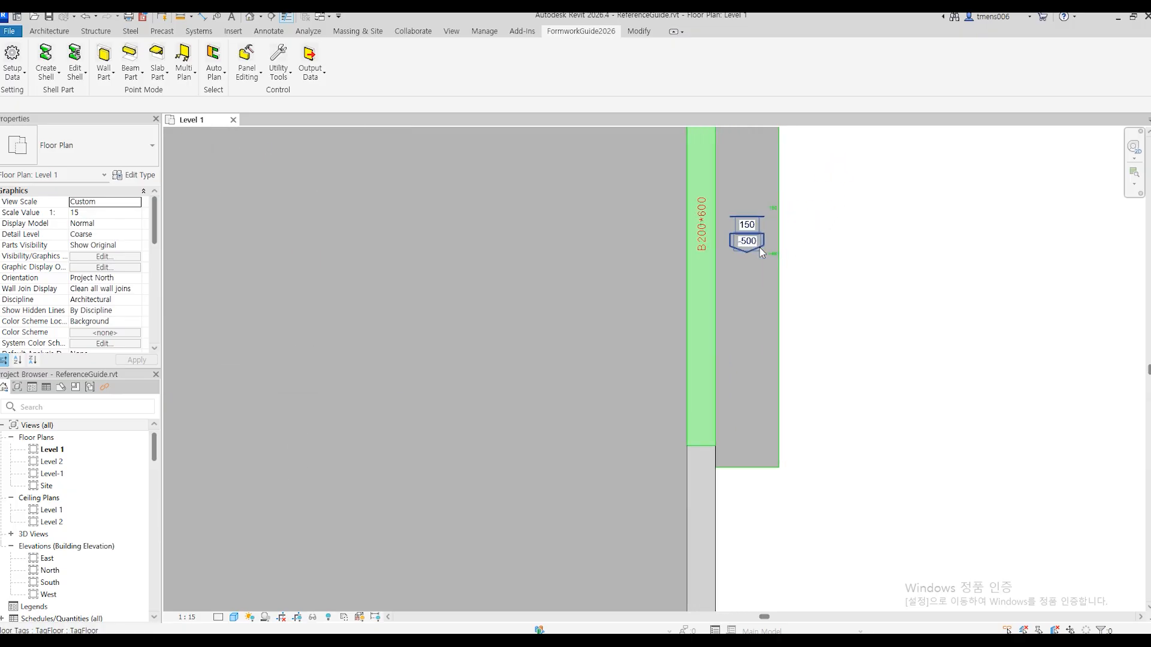
middle_click_drag(736, 276, 635, 323)
scroll(676, 307, "up", 1)
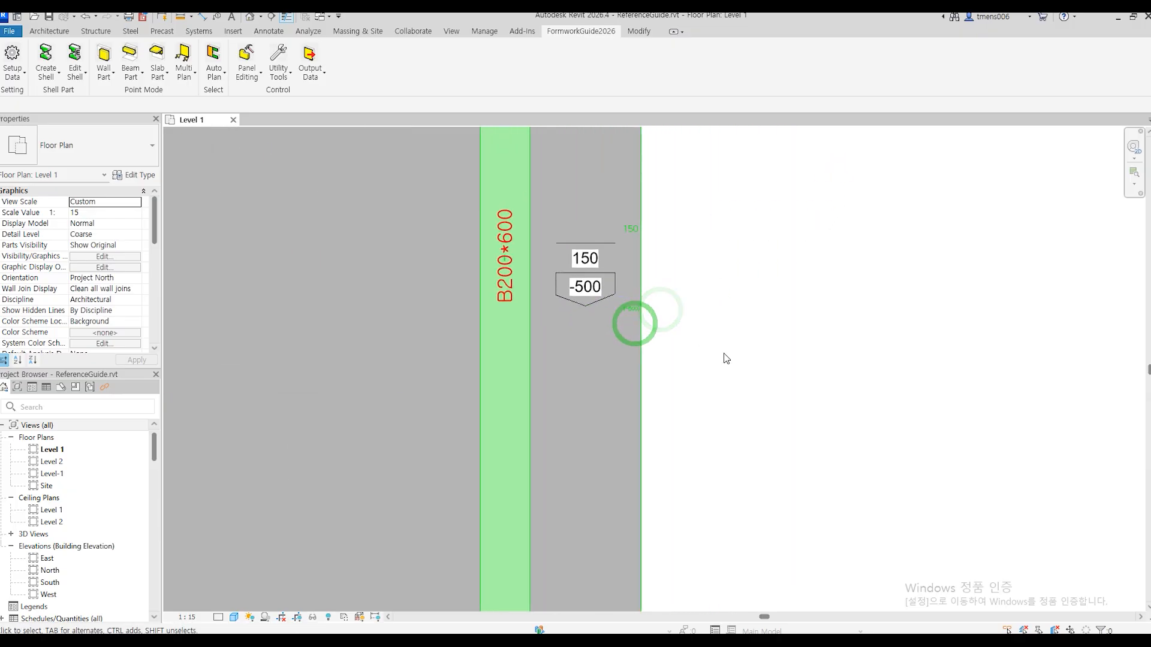
middle_click_drag(726, 358, 575, 366)
key("Return")
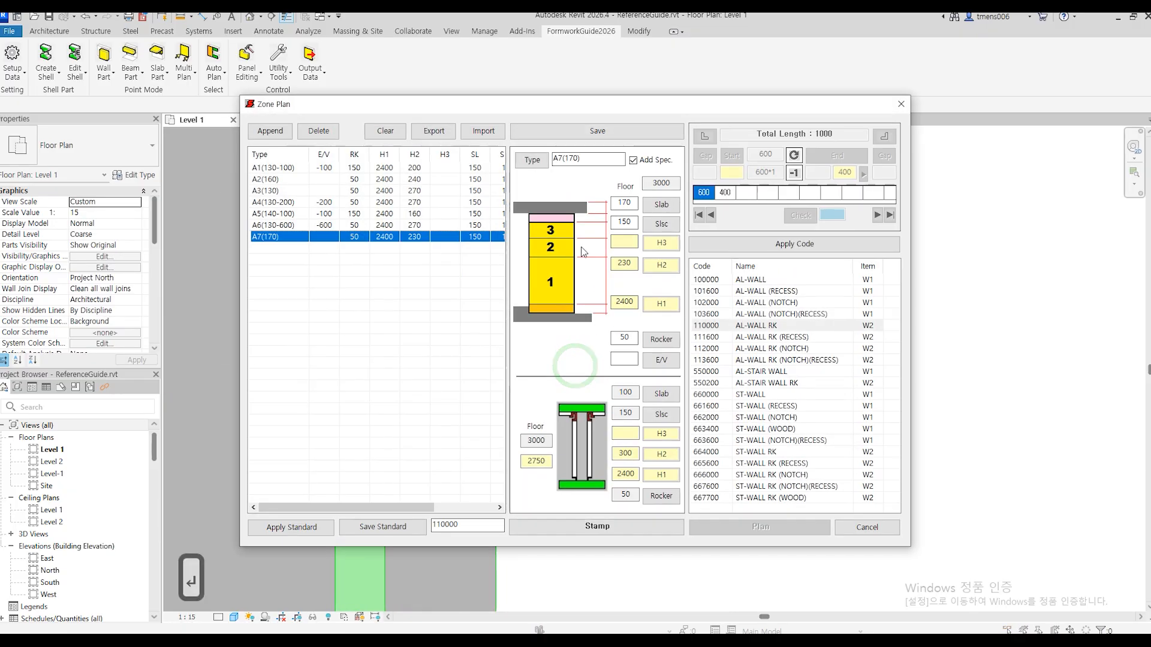
left_click_drag(440, 105, 688, 123)
left_click(519, 150)
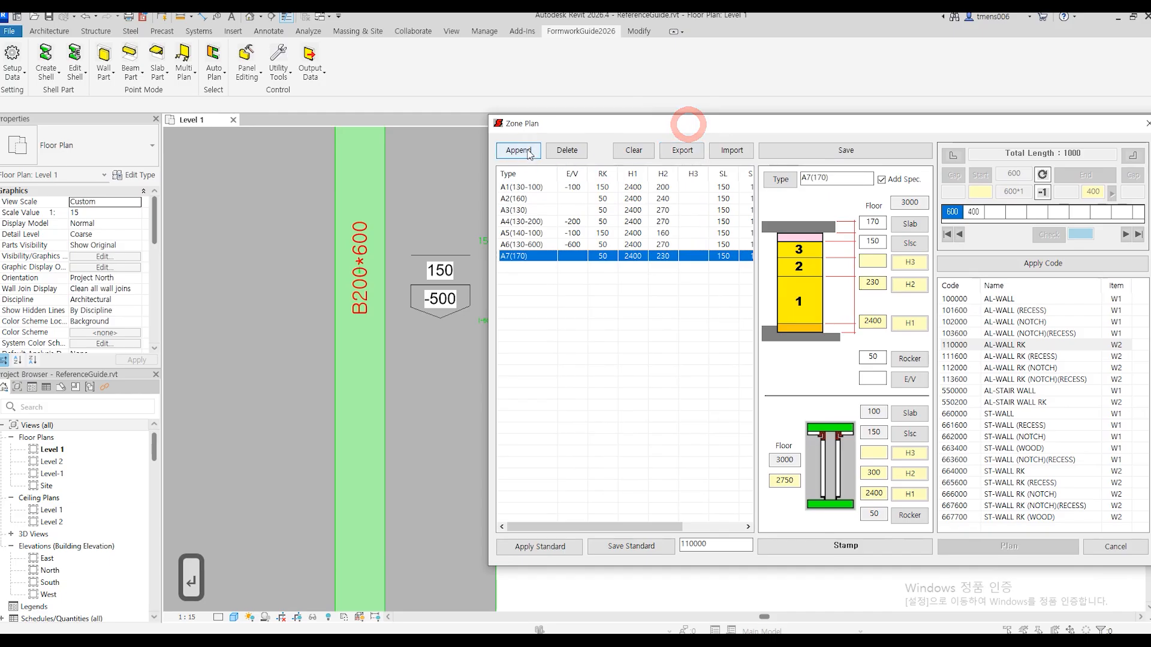
type("A")
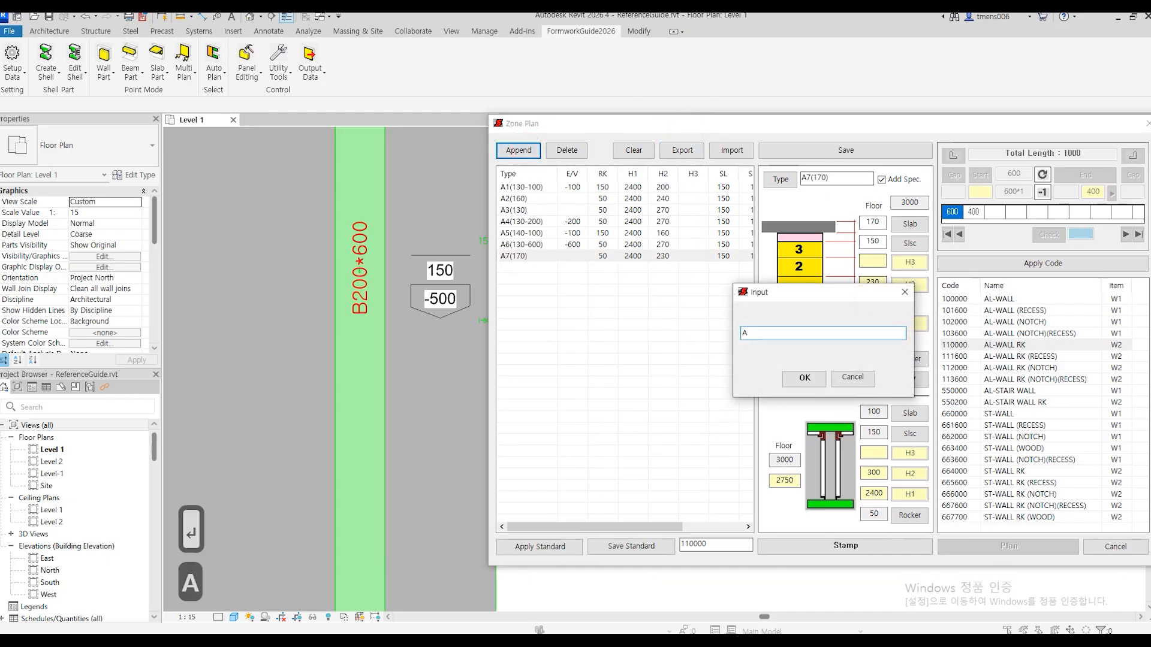
type("8(150")
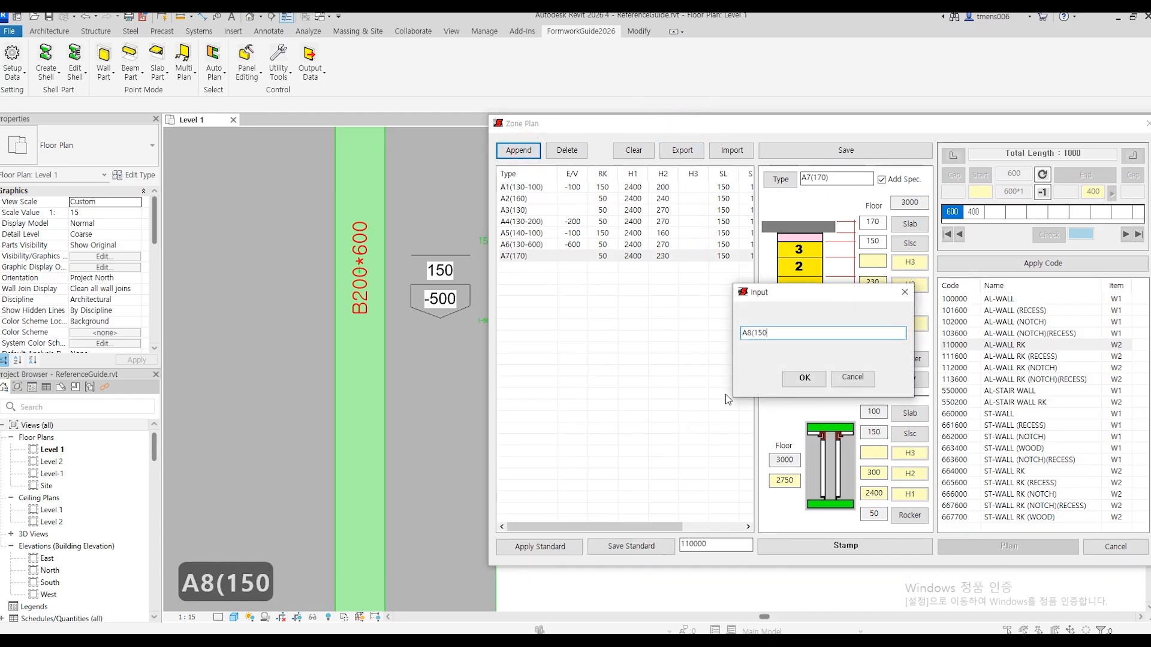
type("-500)")
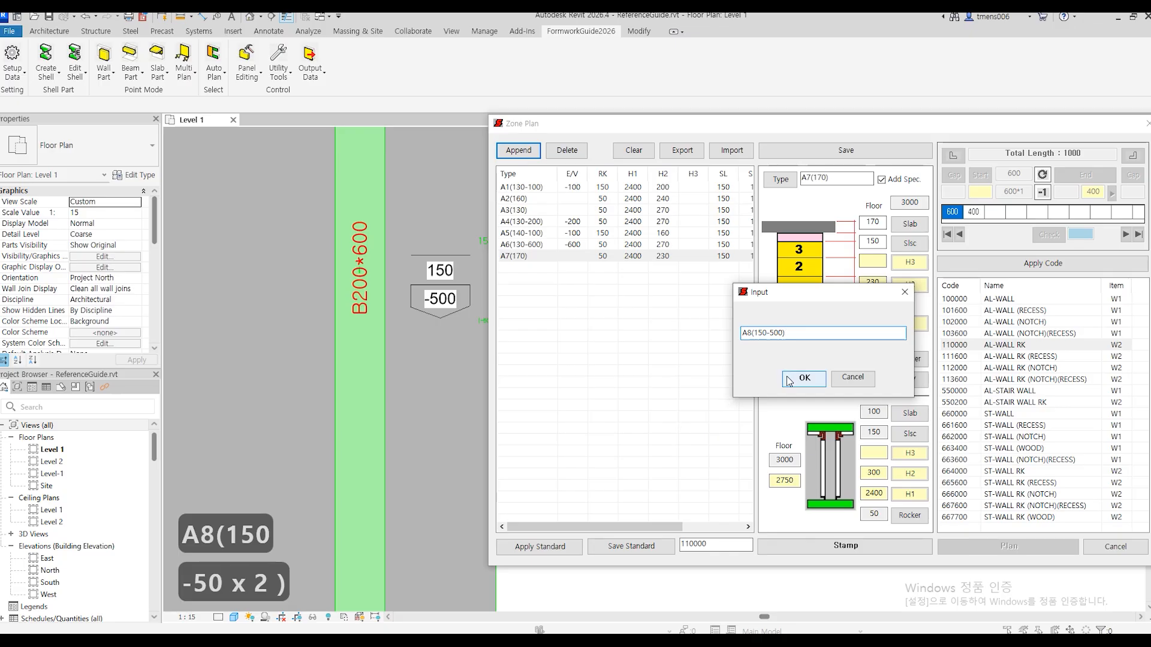
left_click(797, 381)
Set zone A8(150-500)'s E/V offset to -500, its floor slab thickness to 150 and its H2 height to 250.
left_click(565, 268)
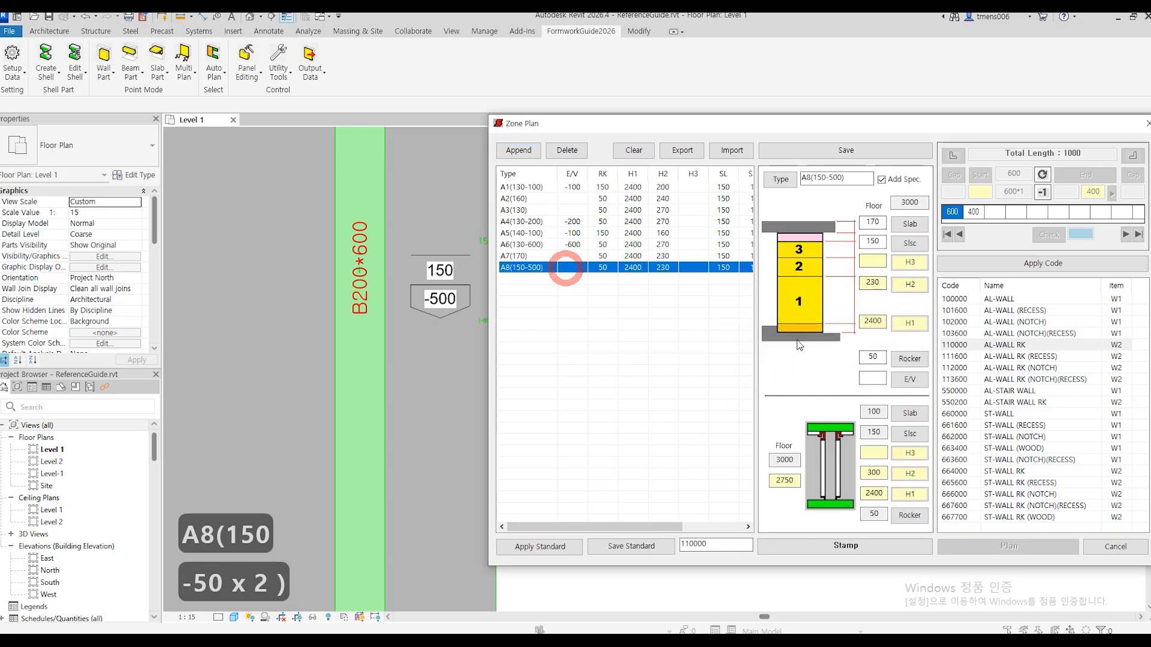
left_click(873, 379)
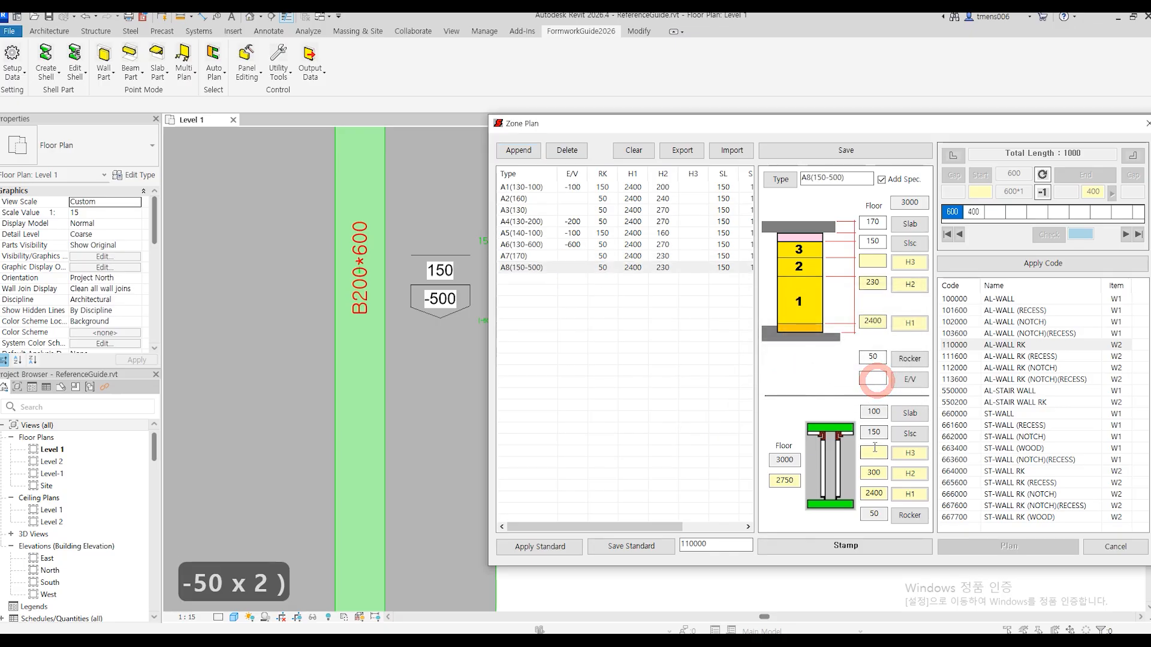
type("-500")
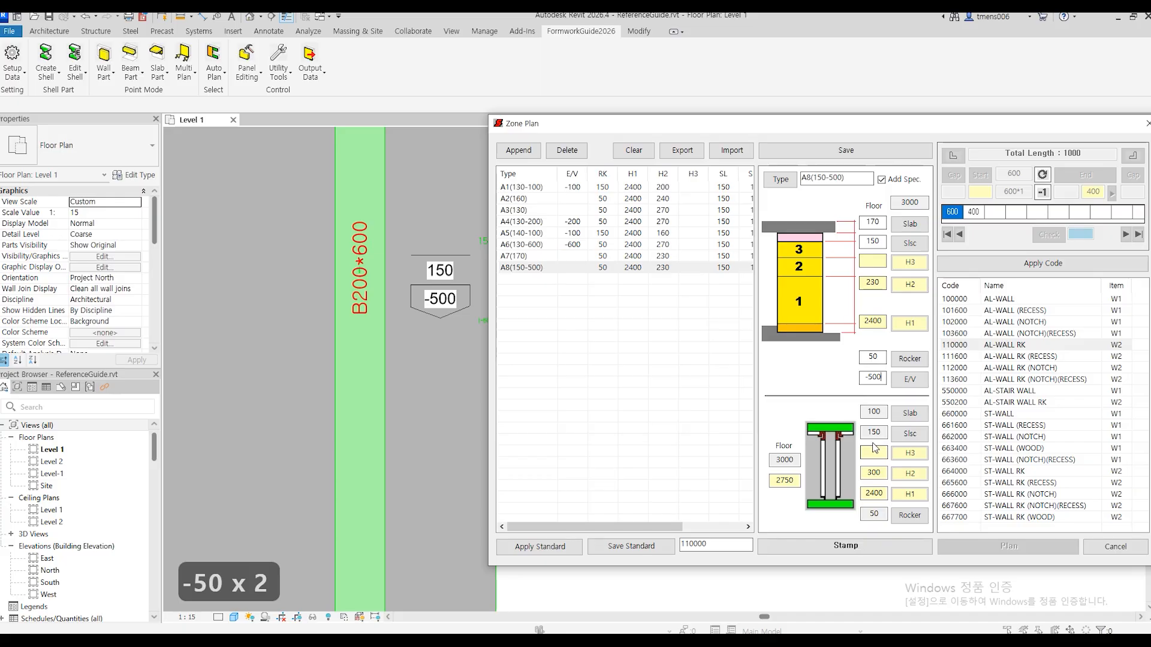
left_click(873, 358)
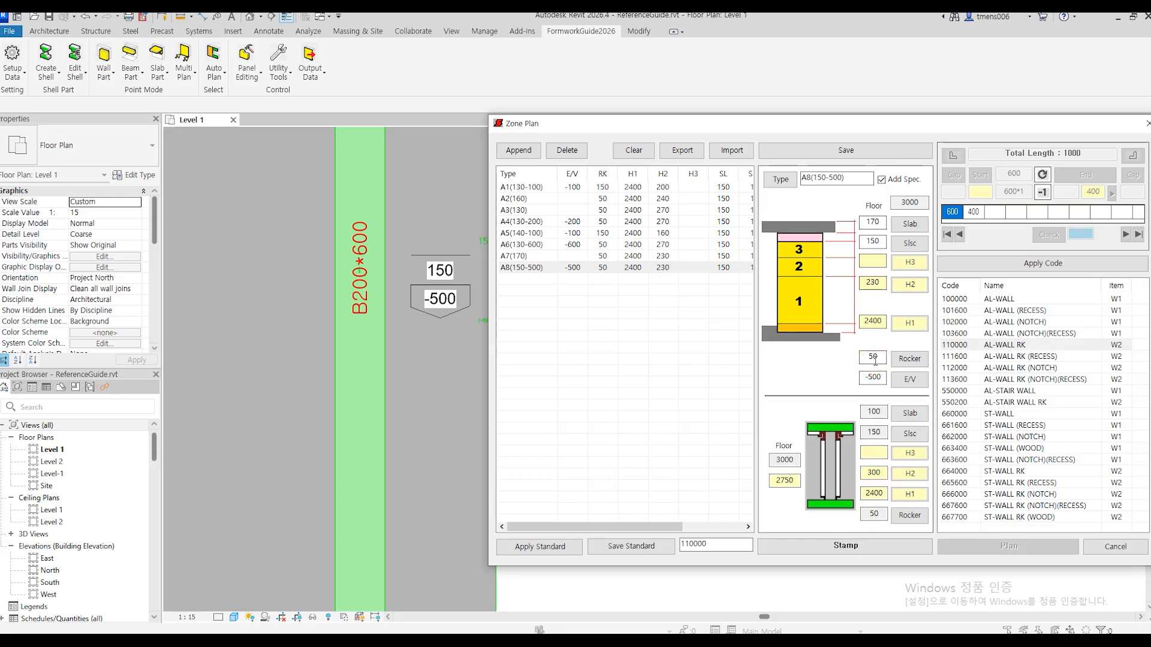
double_click(874, 222)
type("150")
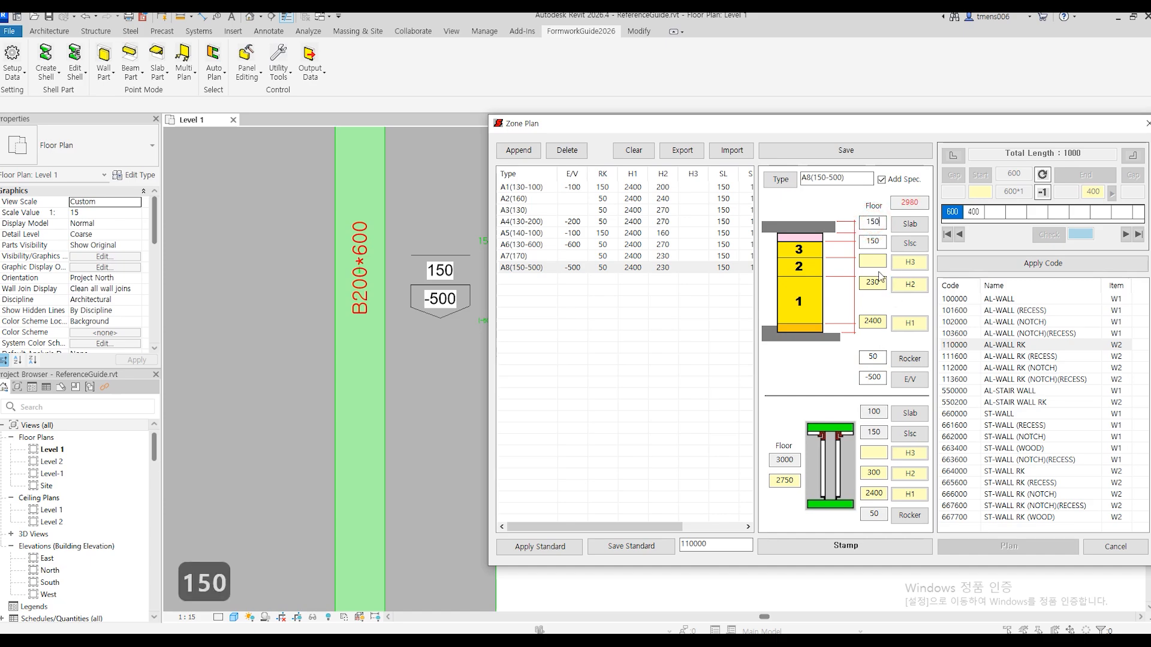
left_click(909, 292)
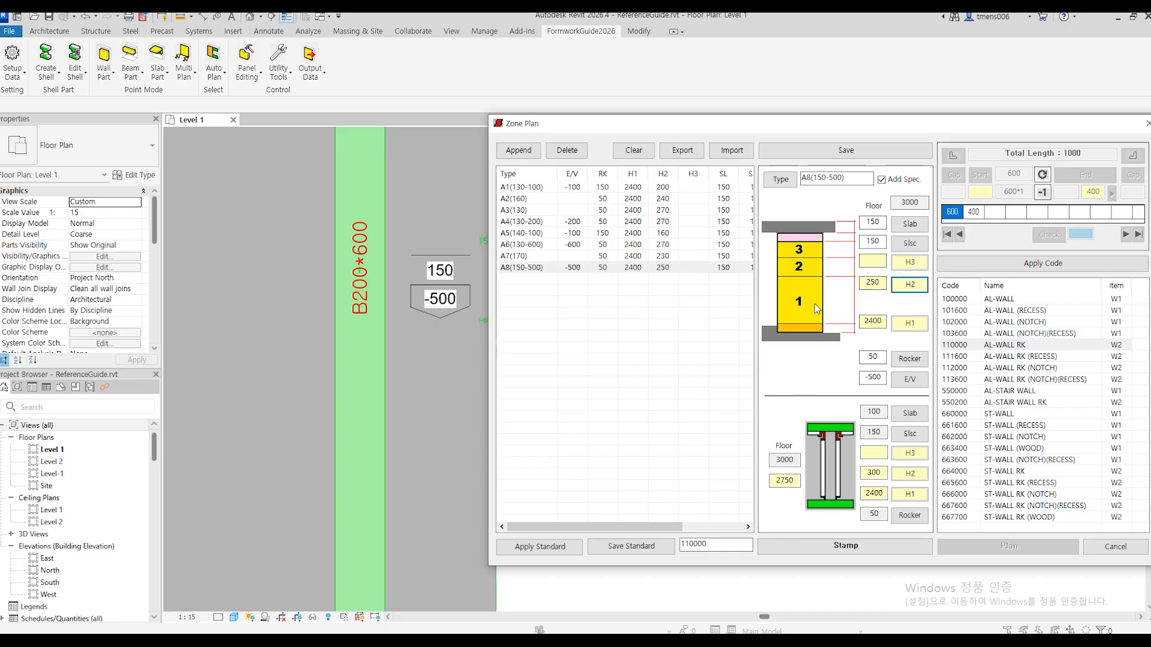
Save zone A8(150-500) and stamp it just below the 150/-500 floor tag on the eastern strip.
left_click(827, 152)
left_click(857, 547)
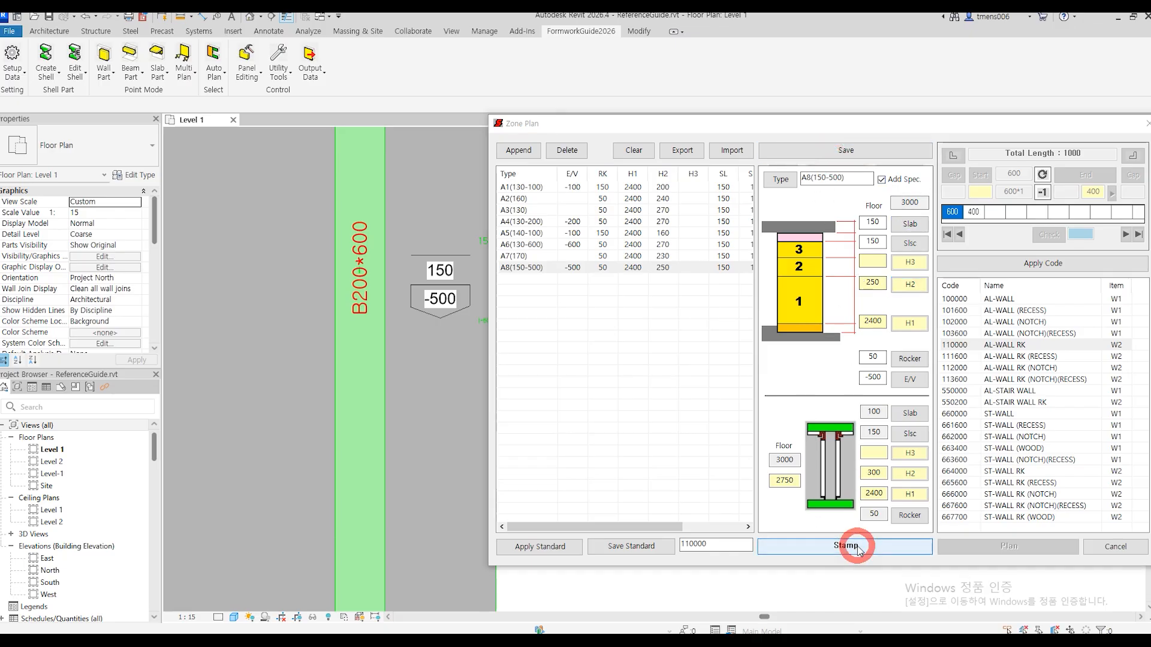
left_click(436, 362)
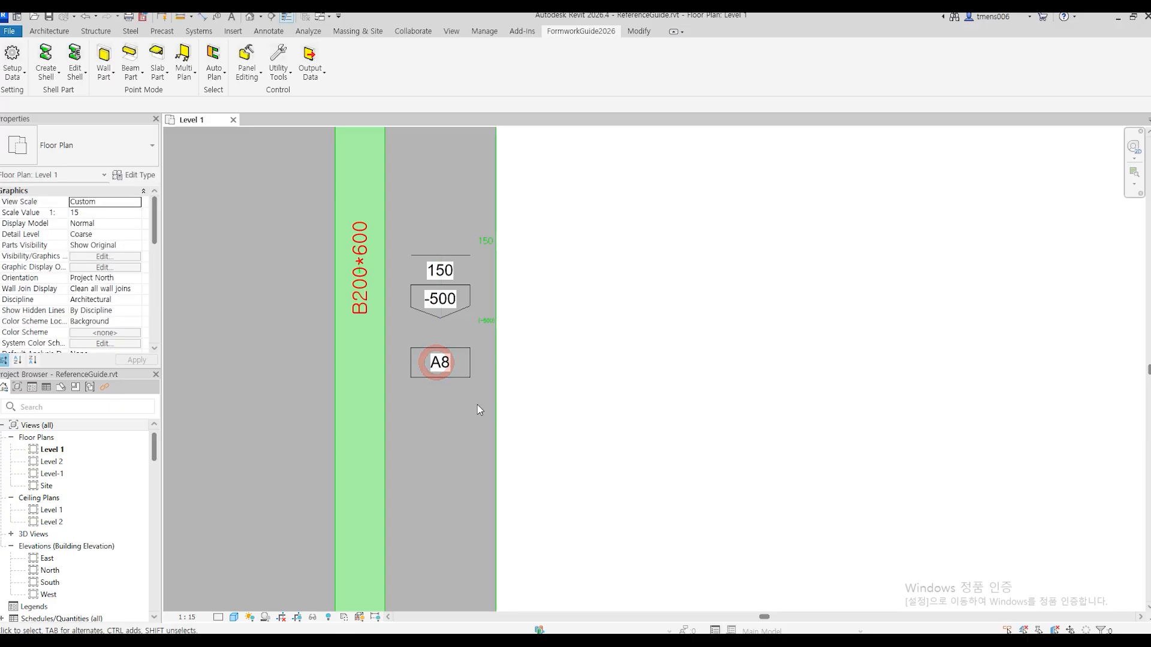
Append a zone named A9(130-600) to the Zone Plan for the small projecting southern room with the 130/-600 floor tag.
scroll(478, 413, "down", 5)
middle_click_drag(455, 444, 712, 210)
scroll(739, 338, "down", 1)
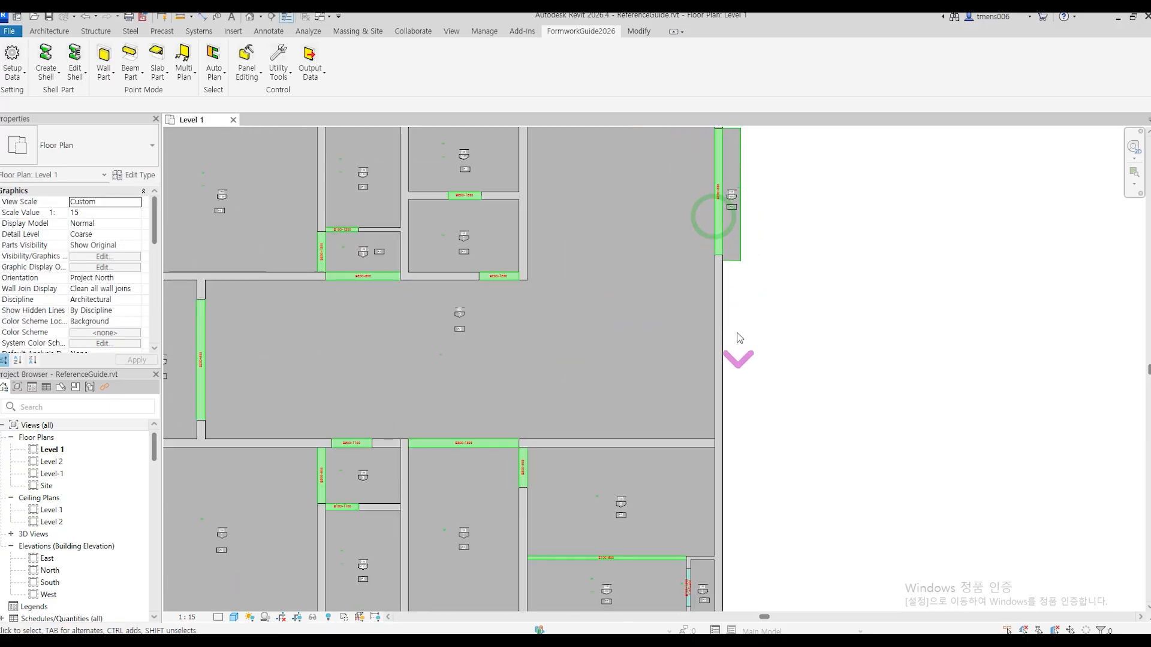
middle_click_drag(738, 337, 842, 158)
scroll(566, 434, "up", 3)
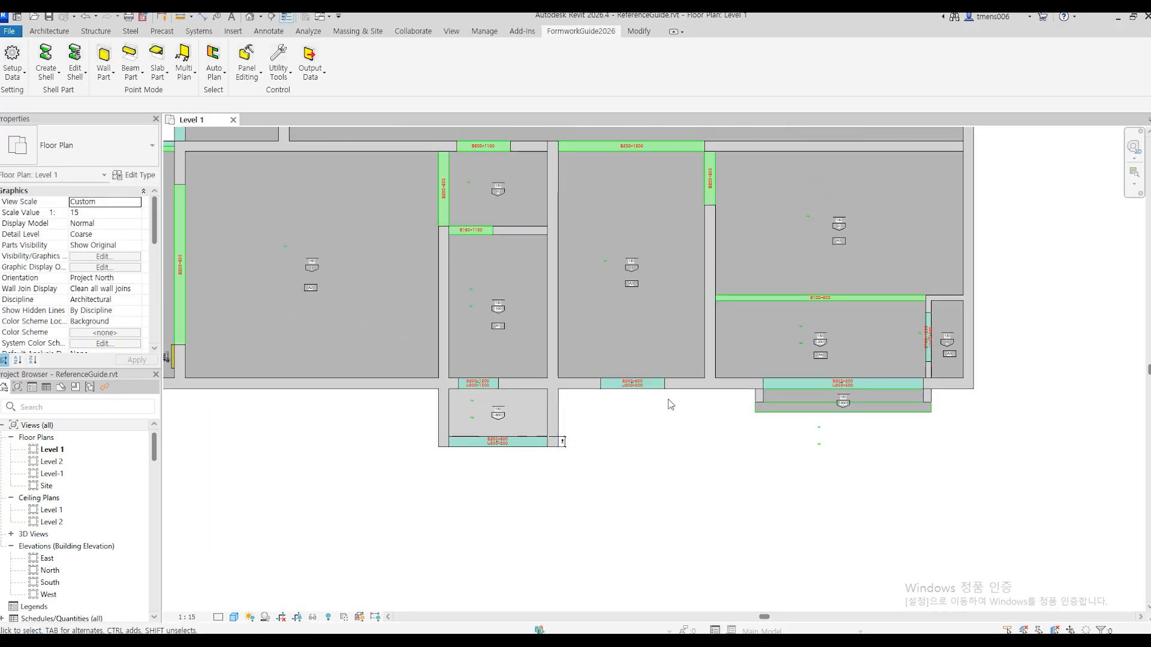
scroll(848, 422, "up", 2)
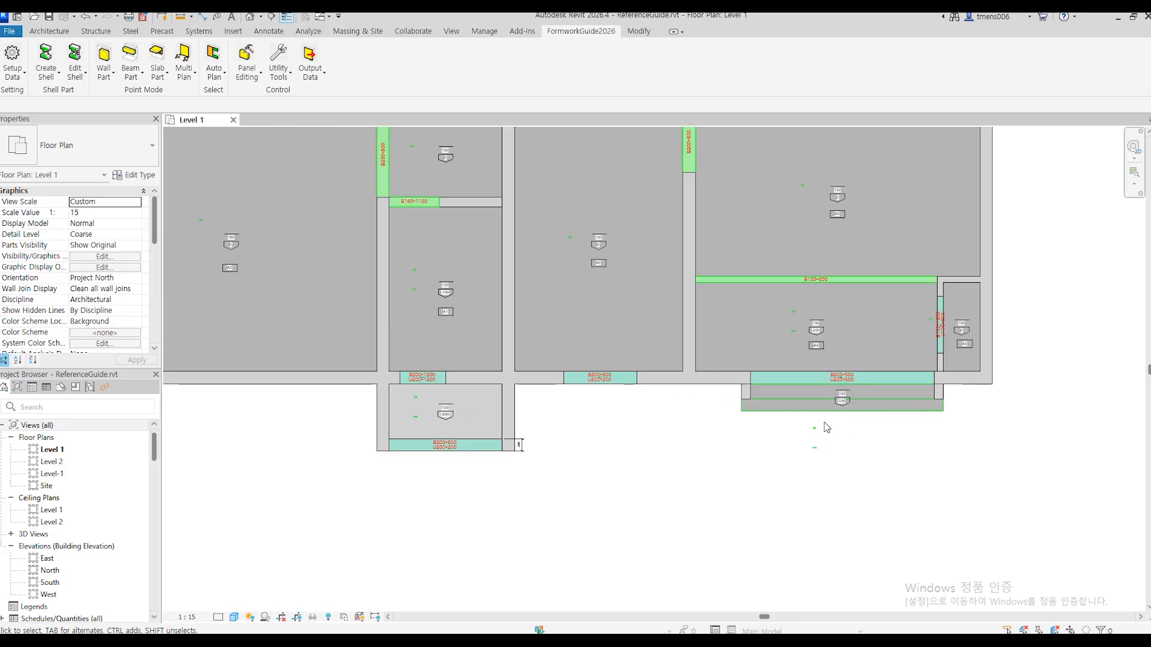
middle_click_drag(409, 424, 422, 347)
scroll(700, 343, "up", 6)
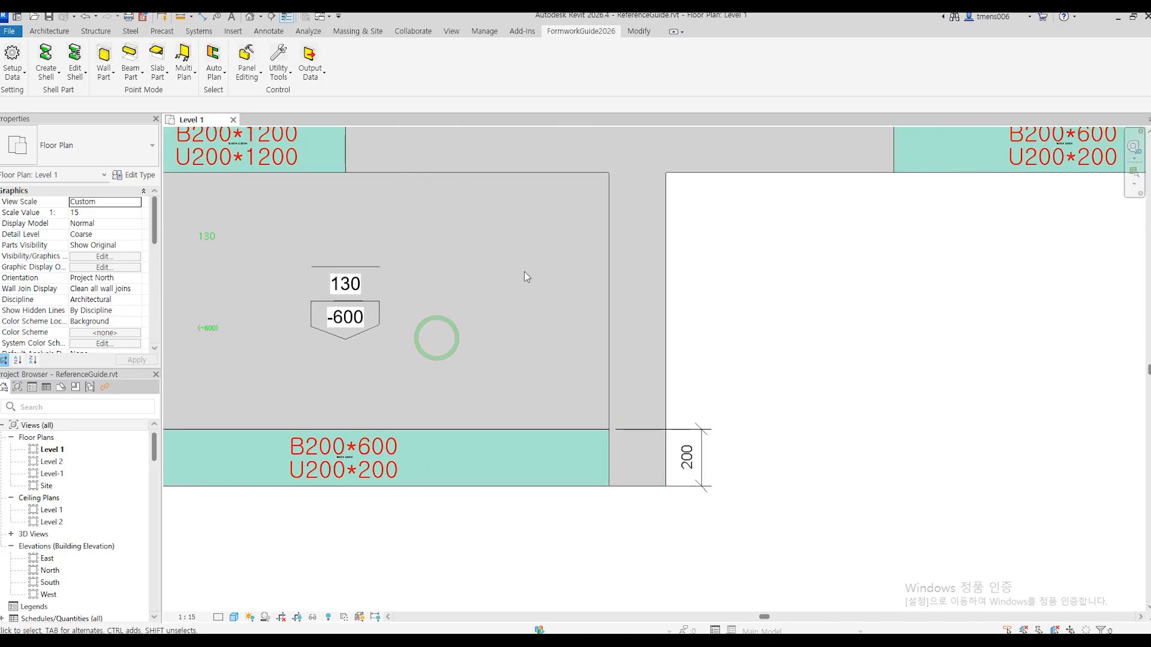
key("Return")
left_click_drag(519, 107, 769, 136)
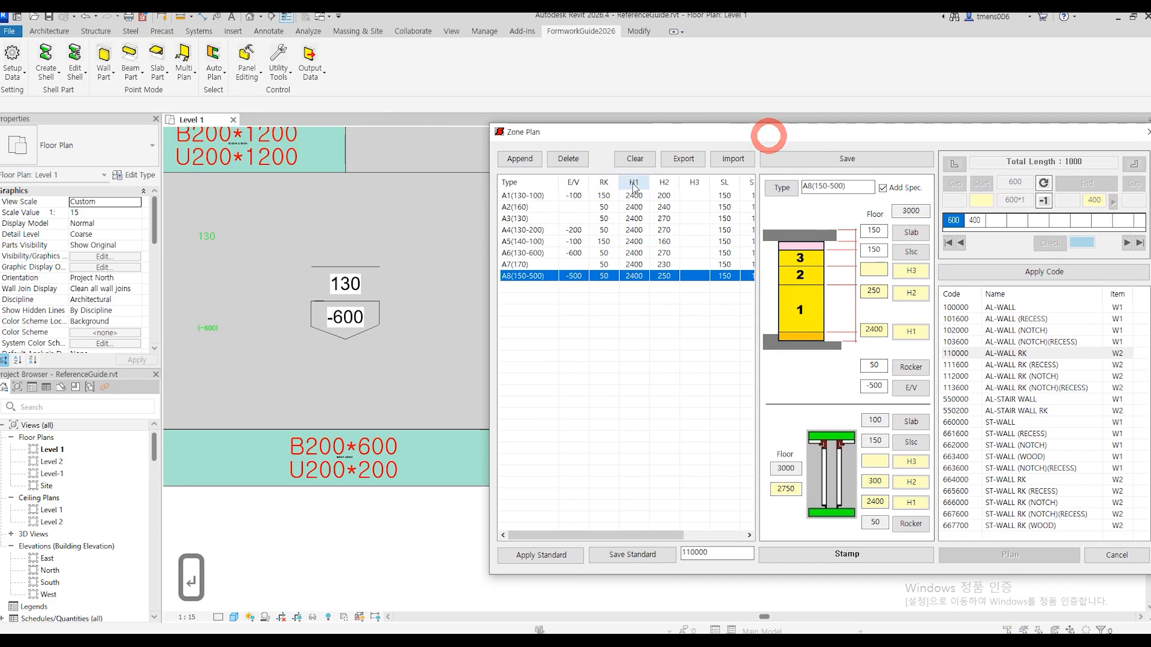
left_click(519, 158)
type("A9")
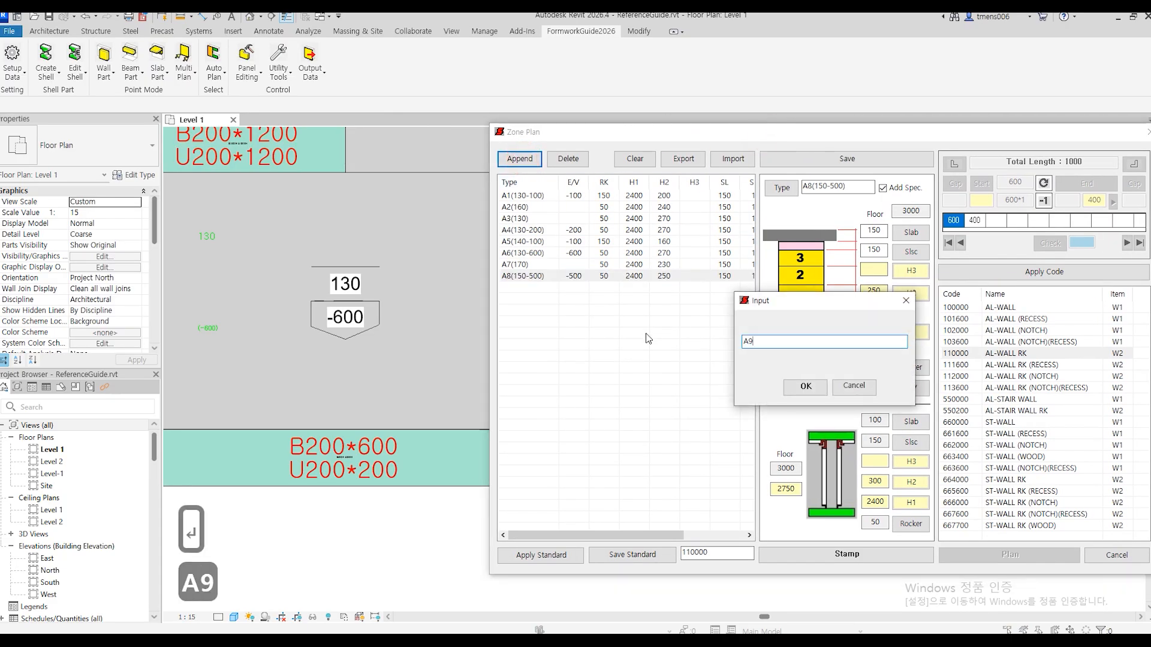
type("(")
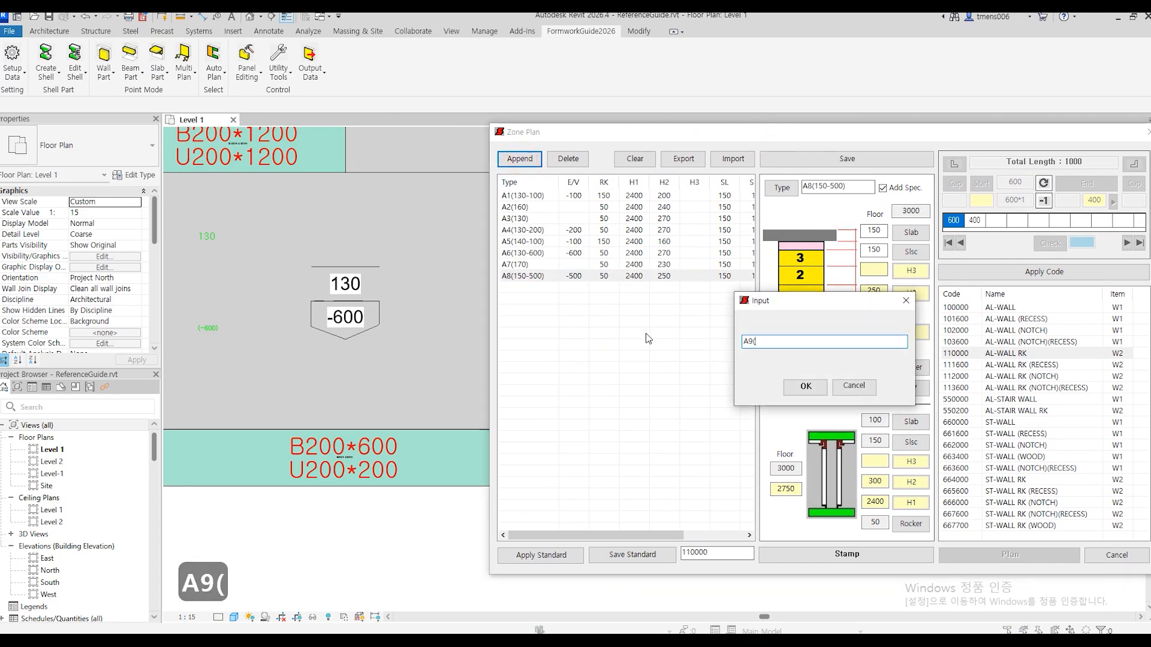
type("130-6")
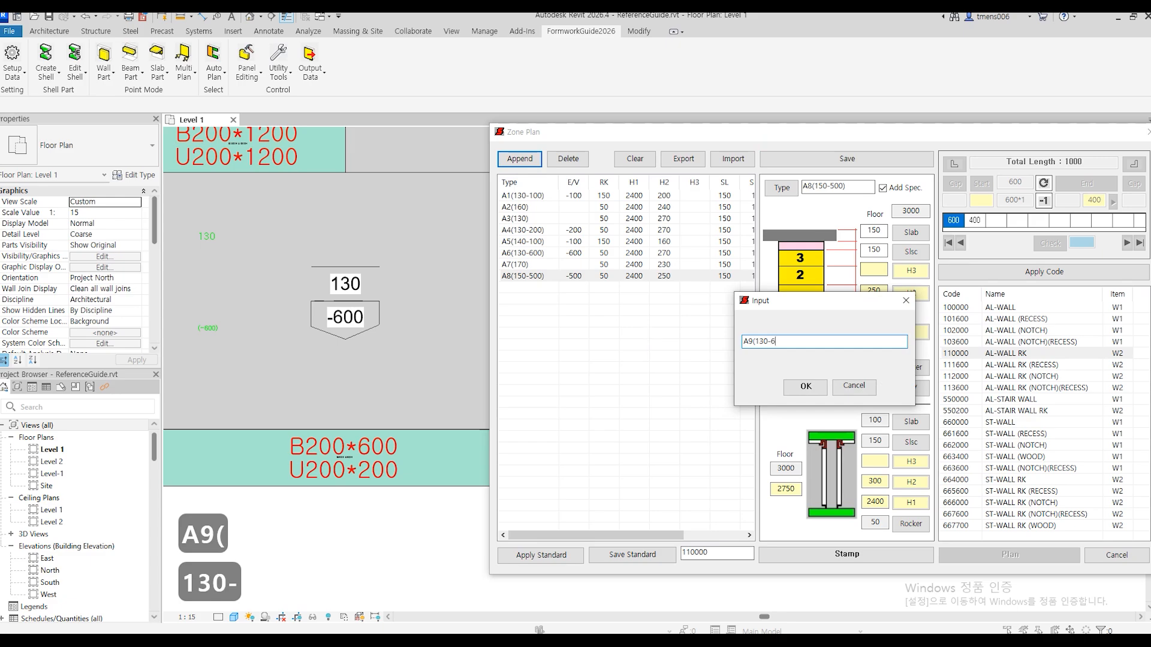
type("00)")
left_click(805, 388)
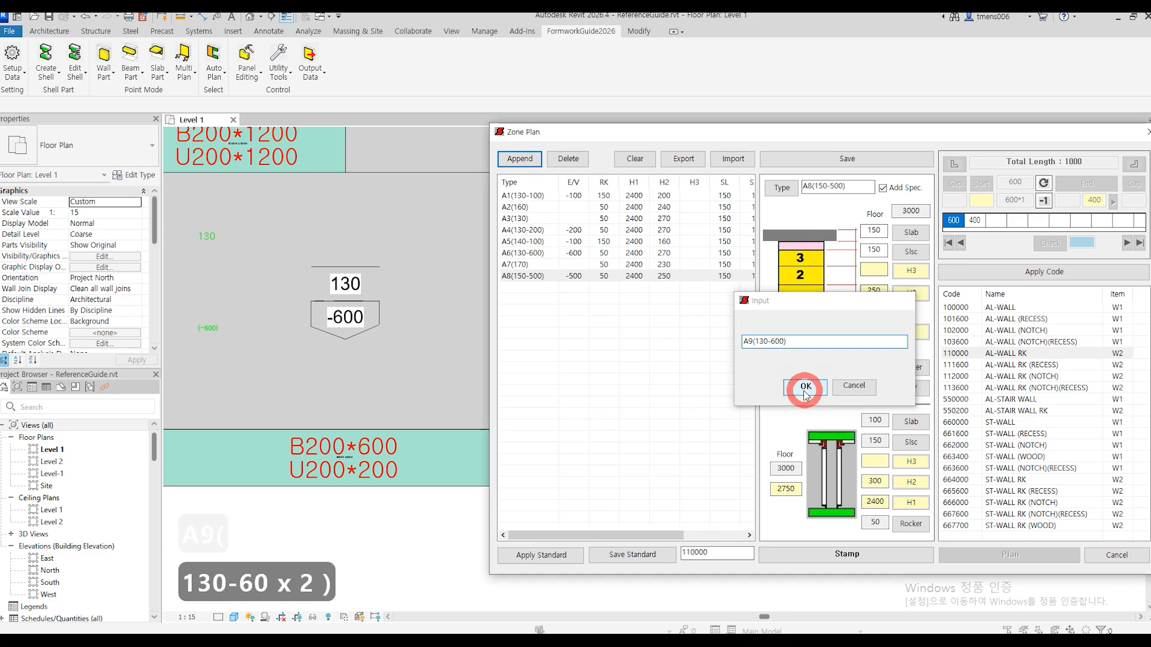
Set zone A9(130-600)'s floor slab thickness to 130, its E/V offset to -600 and its H2 height to 270.
left_click(630, 291)
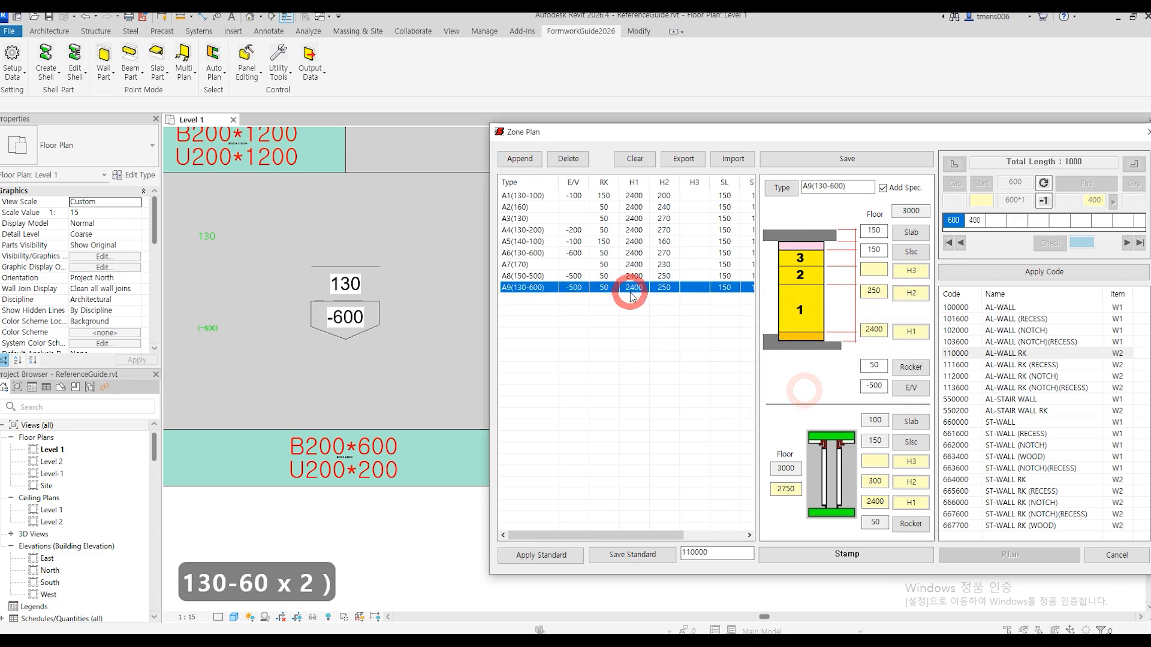
double_click(873, 230)
type("130")
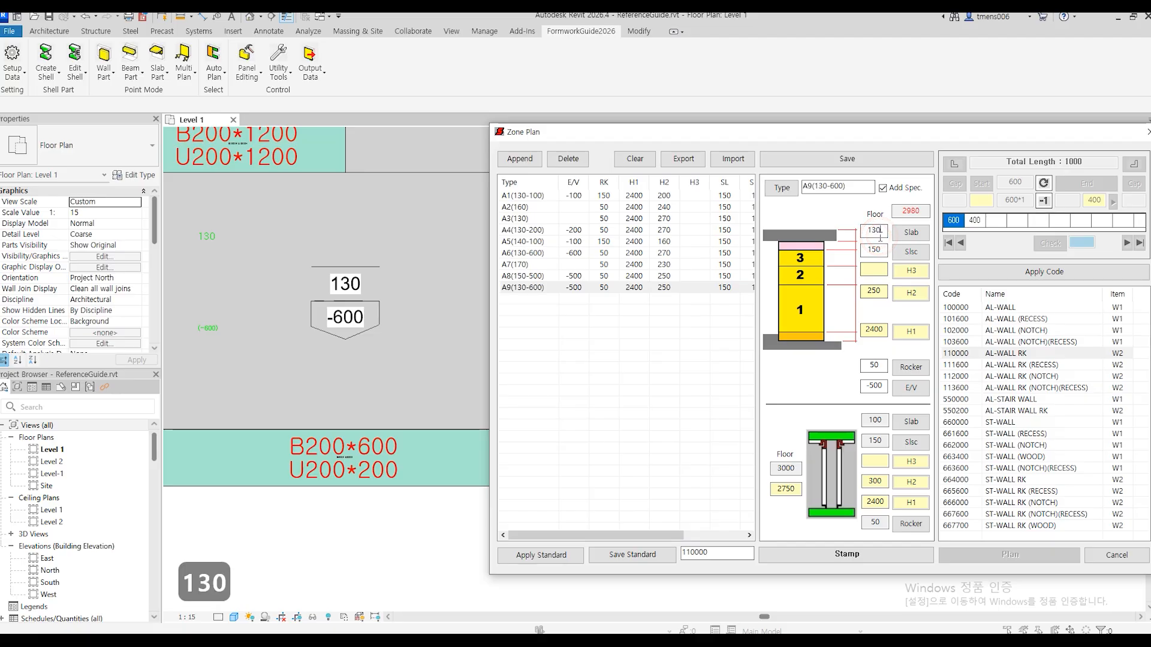
left_click(870, 386)
type("6")
key("Delete")
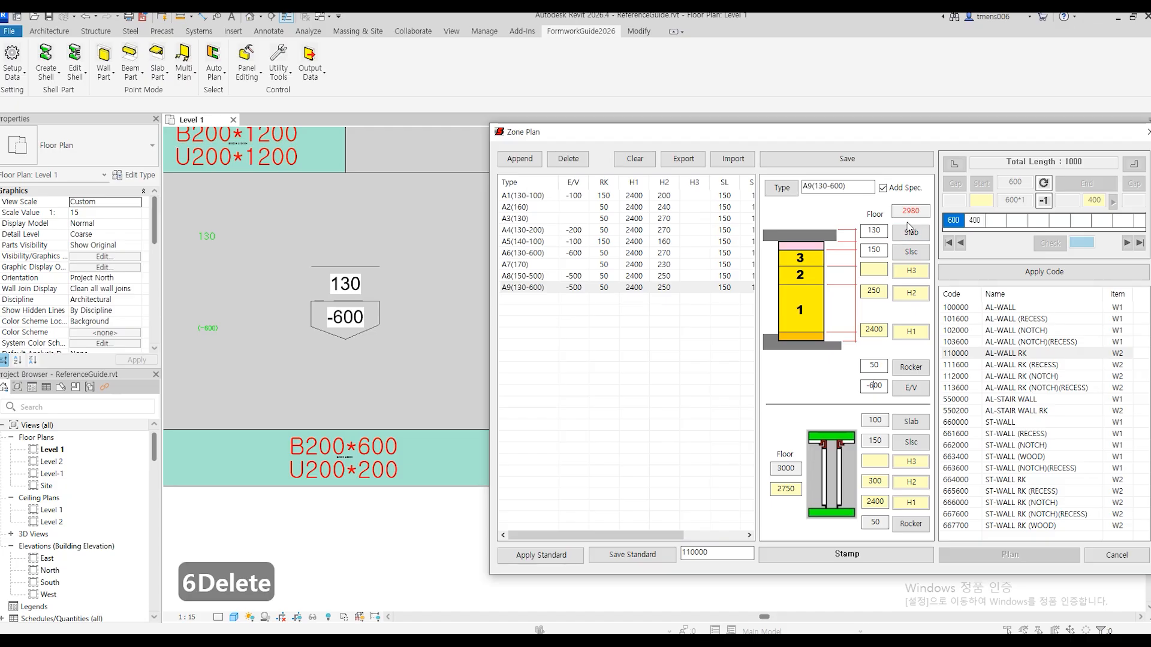
double_click(873, 290)
type("2")
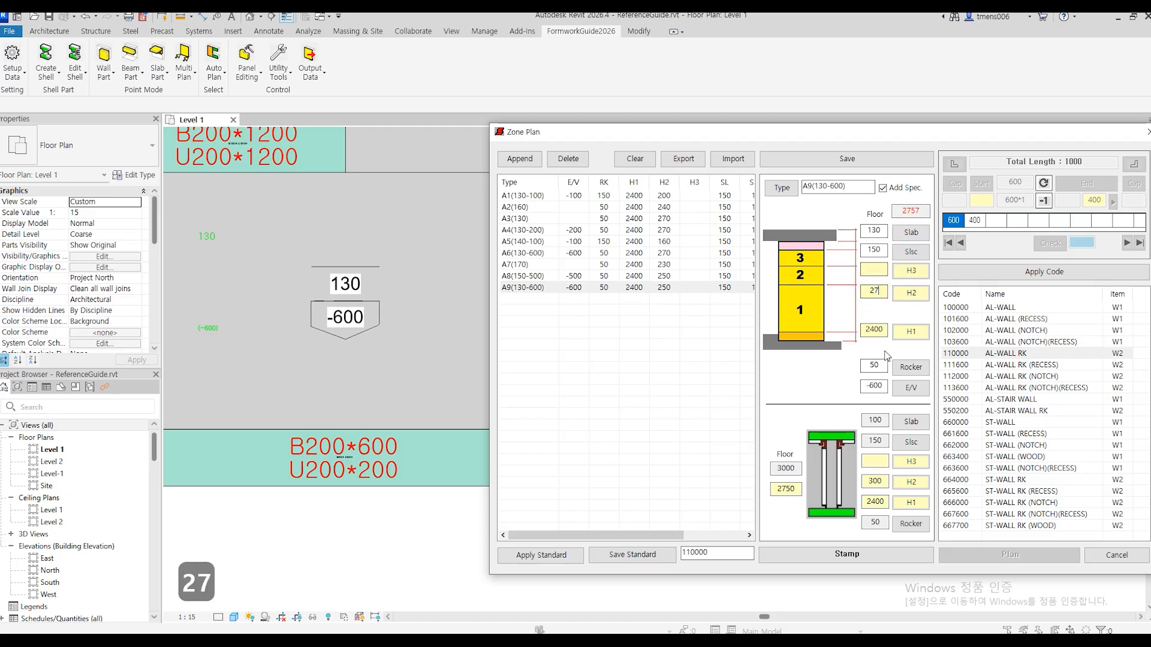
Save zone A9(130-600) and stamp it just east of the 130/-600 floor tag in the projecting southern room.
left_click(839, 157)
left_click(894, 557)
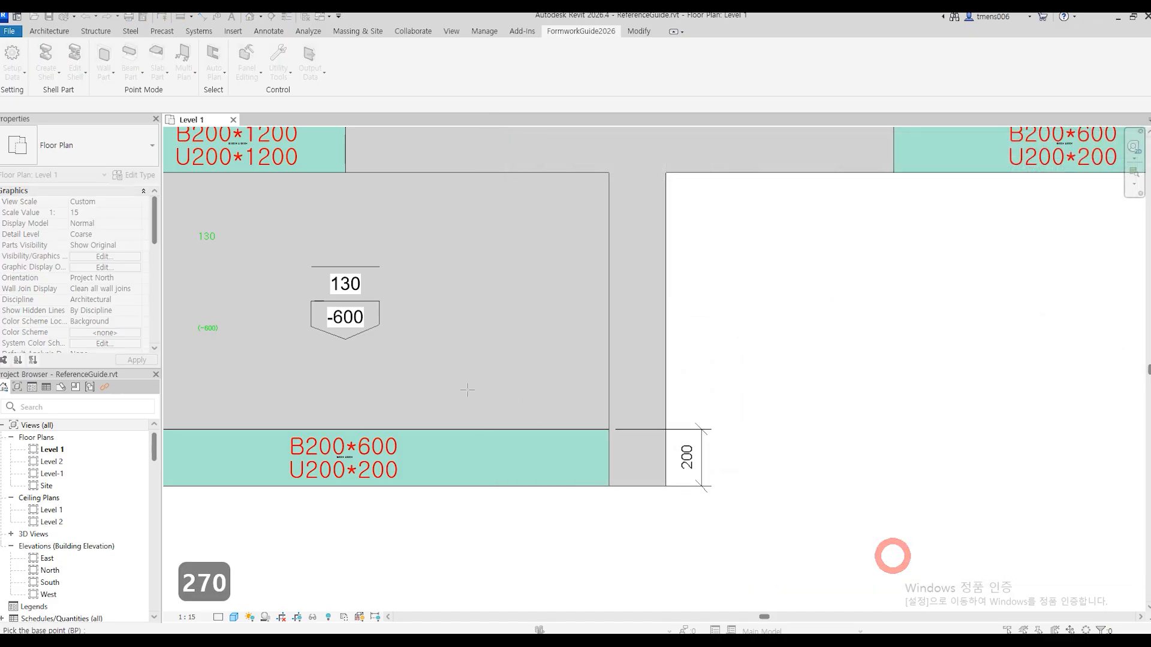
left_click(451, 294)
Stamp the existing zone A8(150-500) just east of the 150/-500 floor tag on the southern outer strip.
scroll(474, 369, "down", 5)
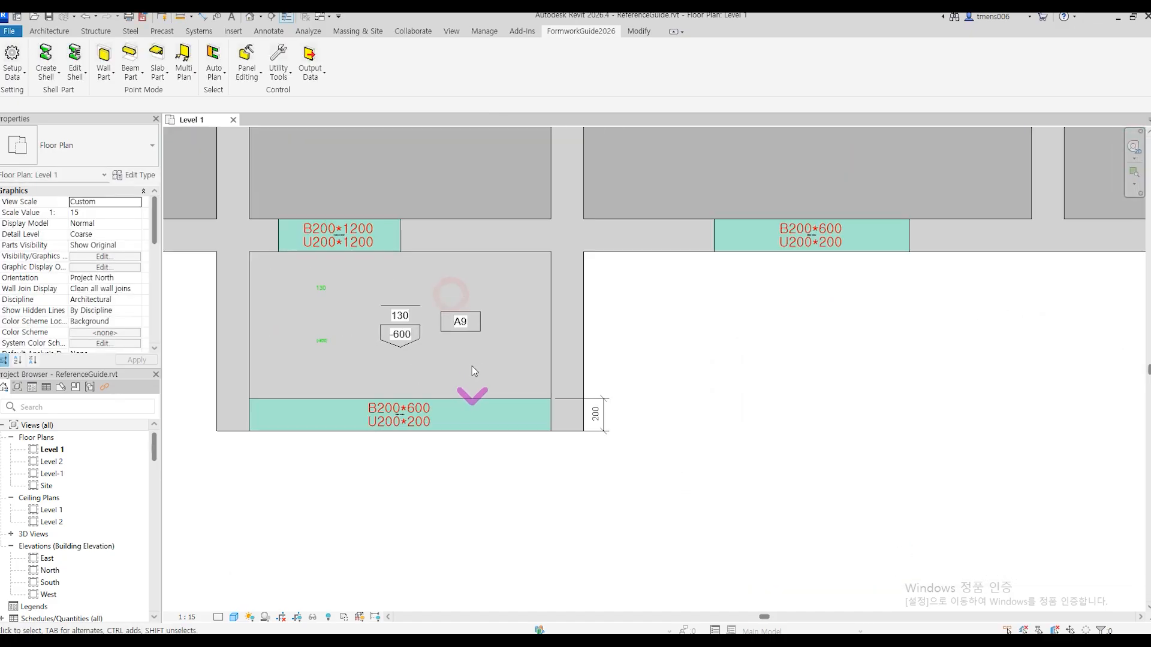
scroll(503, 416, "down", 3)
scroll(827, 365, "up", 8)
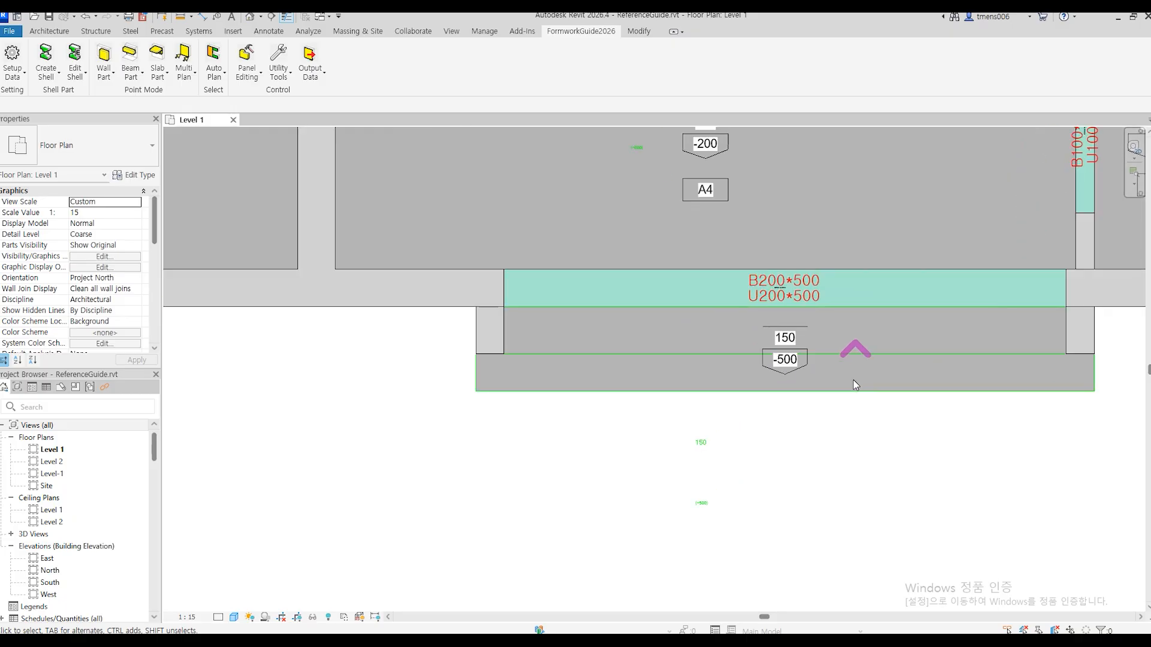
middle_click_drag(854, 379, 438, 409)
scroll(408, 423, "up", 1)
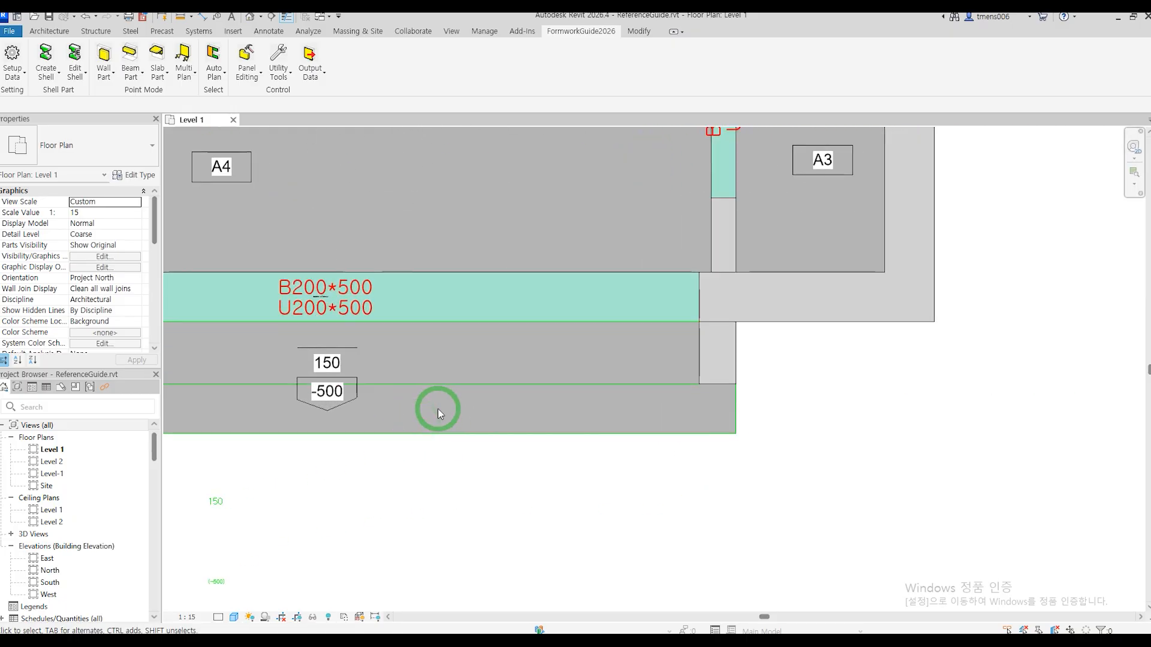
key("Return")
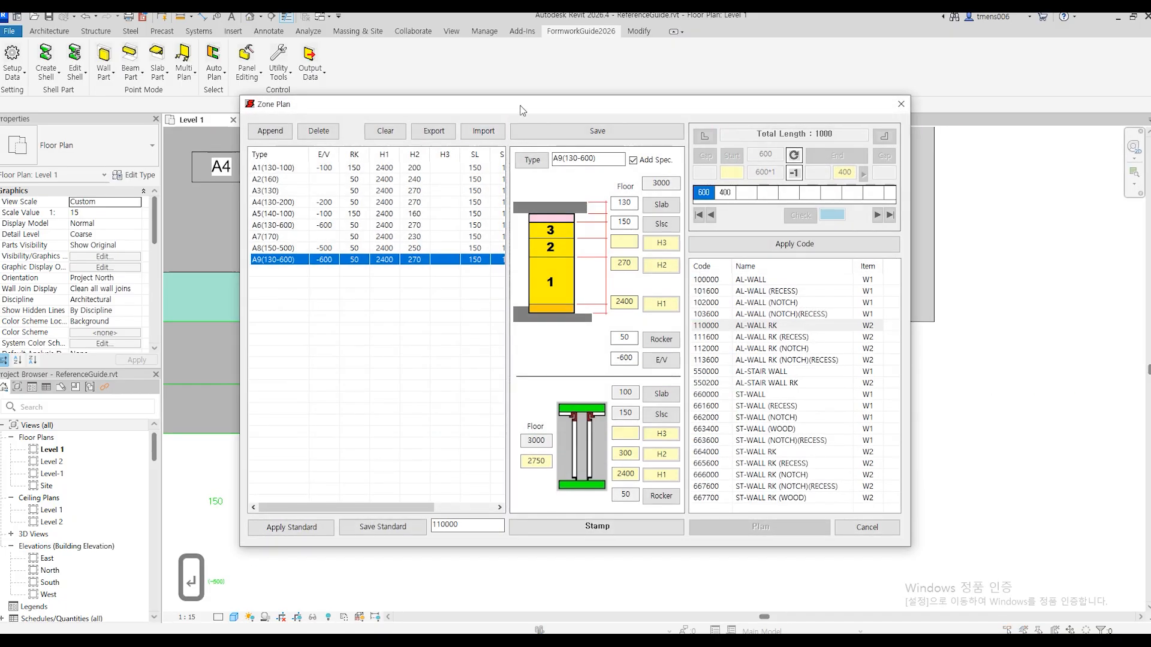
left_click_drag(519, 123, 680, 127)
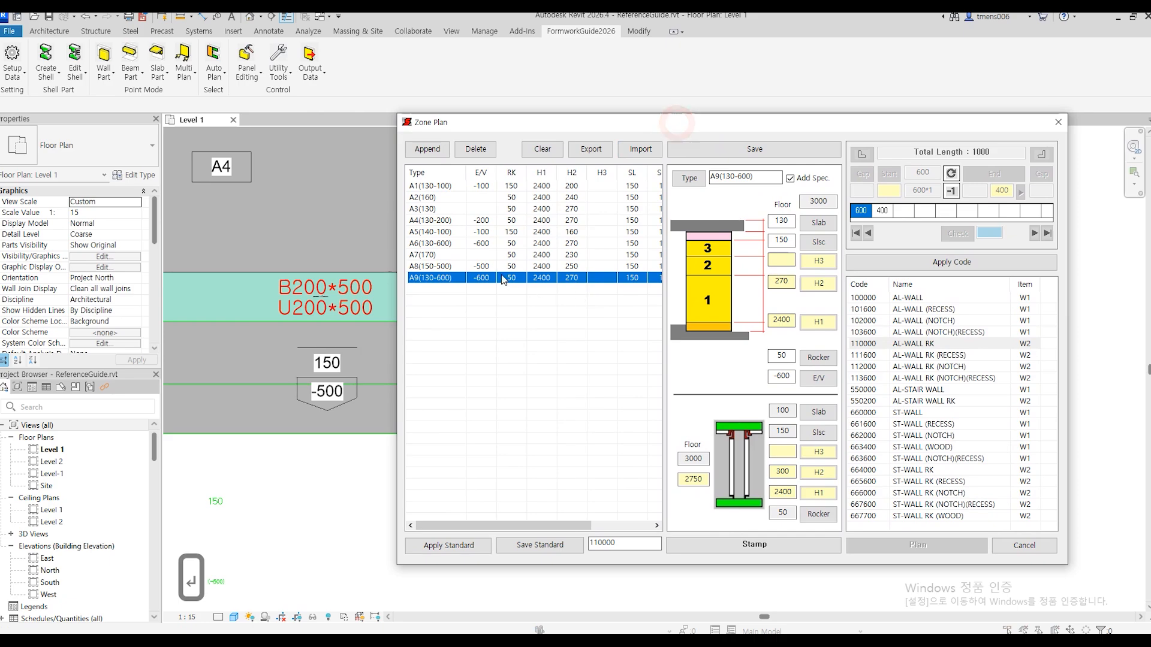
left_click(444, 243)
left_click(450, 267)
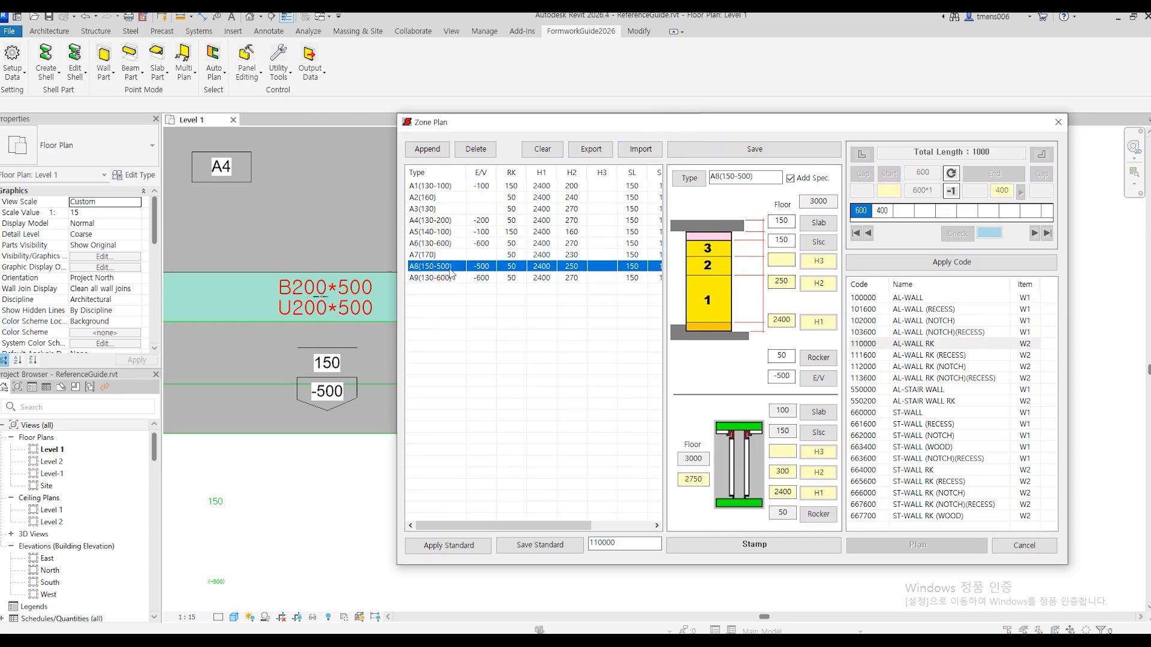
left_click(737, 542)
left_click(428, 366)
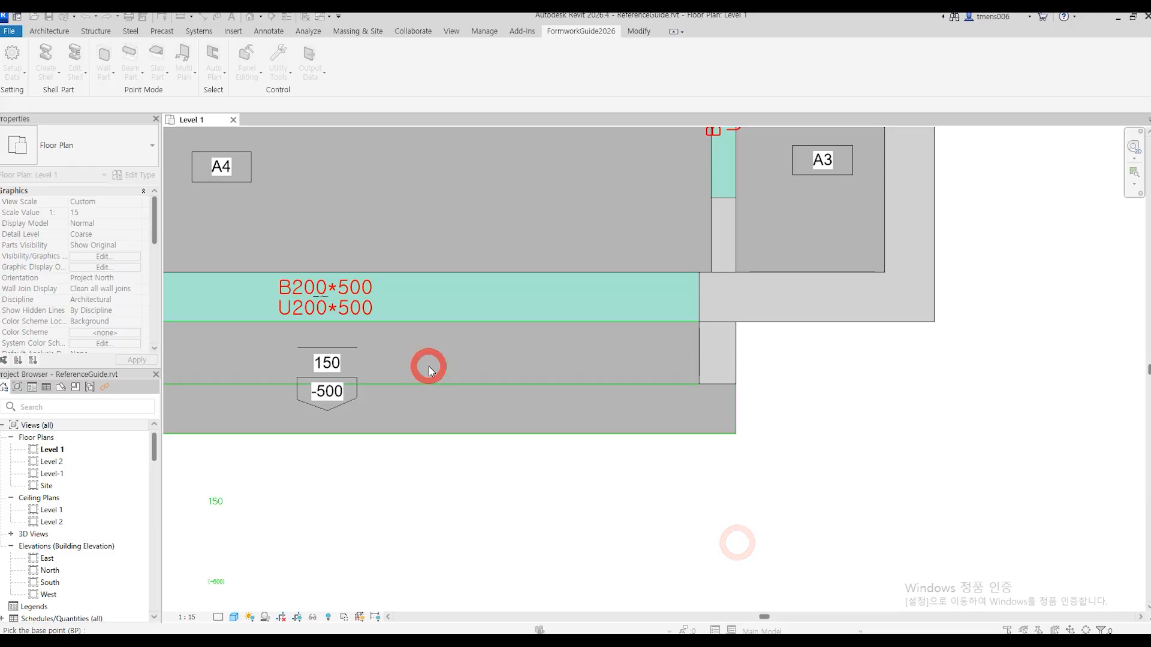
Stamp the existing zone A3(130) just below the 130/0 floor tag in the small room north of the B160*1100 beam.
scroll(722, 453, "down", 5)
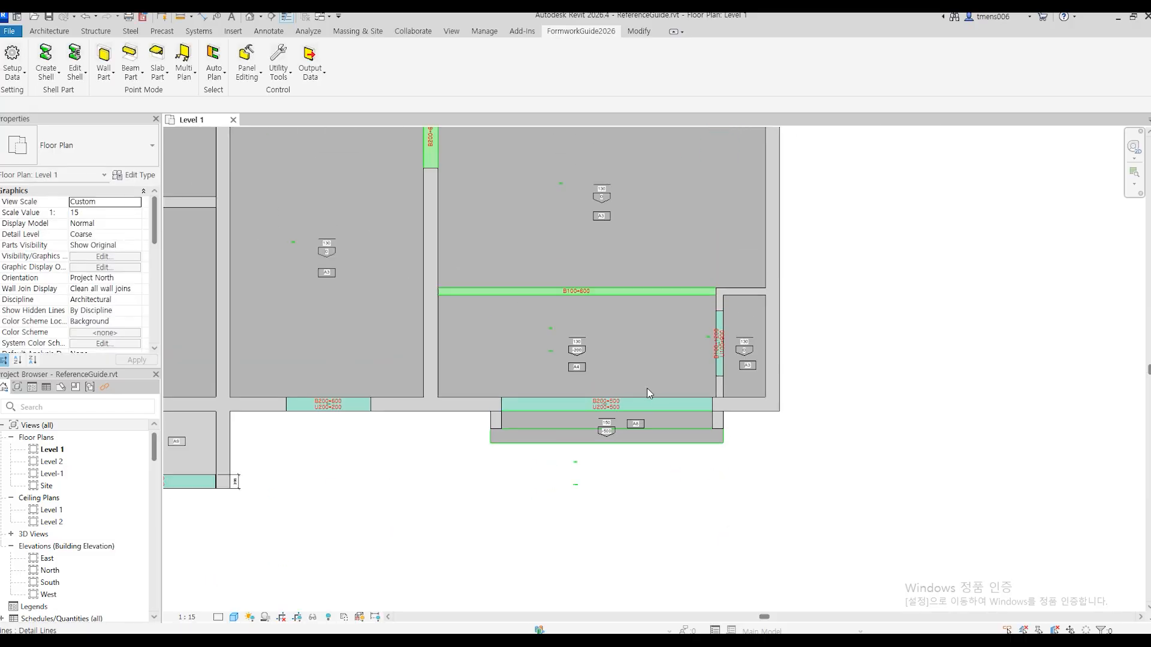
middle_click_drag(635, 382, 838, 461)
middle_click_drag(569, 374, 792, 457)
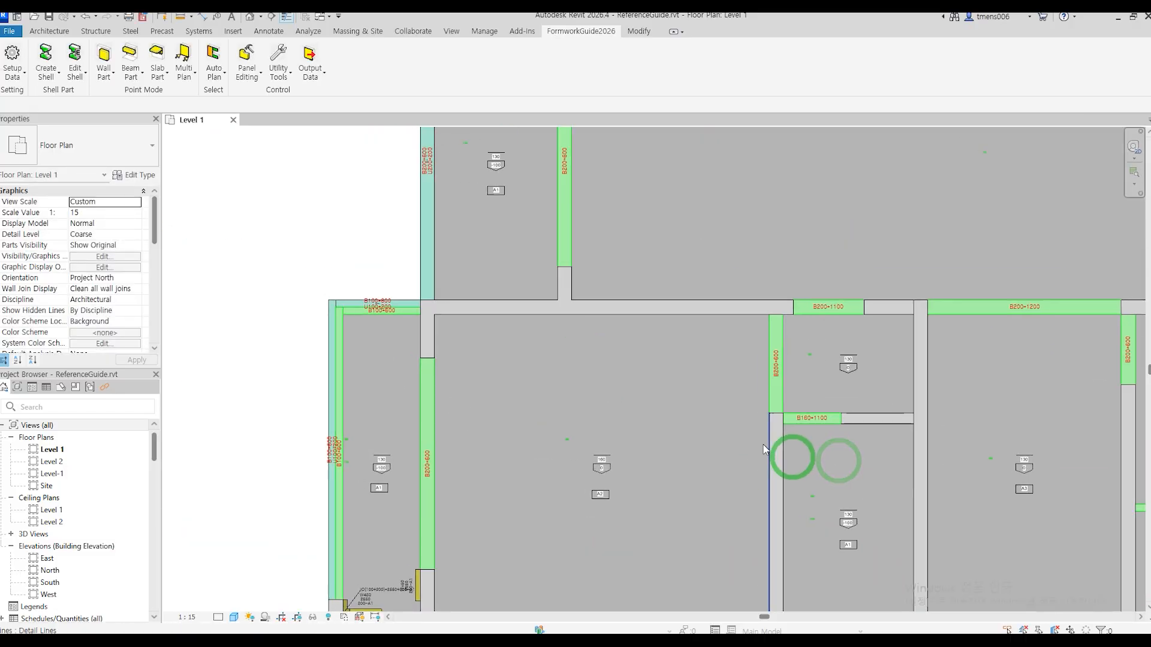
scroll(863, 384, "up", 4)
middle_click_drag(873, 375, 423, 345)
scroll(627, 336, "up", 2)
key("Return")
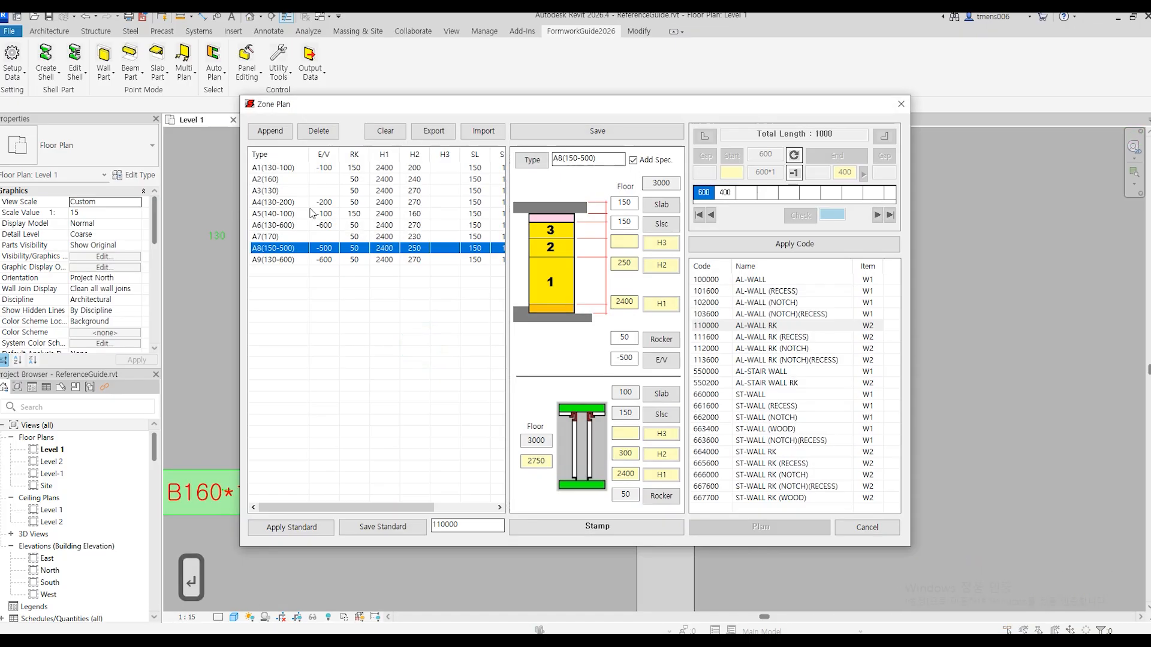
left_click(286, 191)
left_click(550, 527)
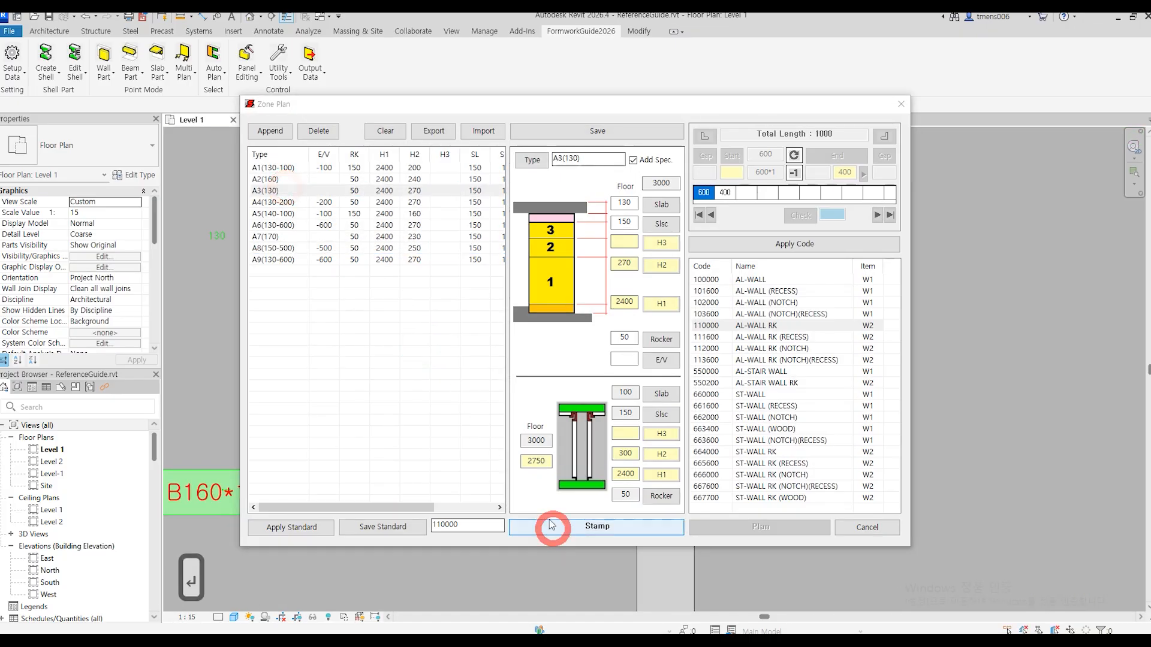
left_click(366, 365)
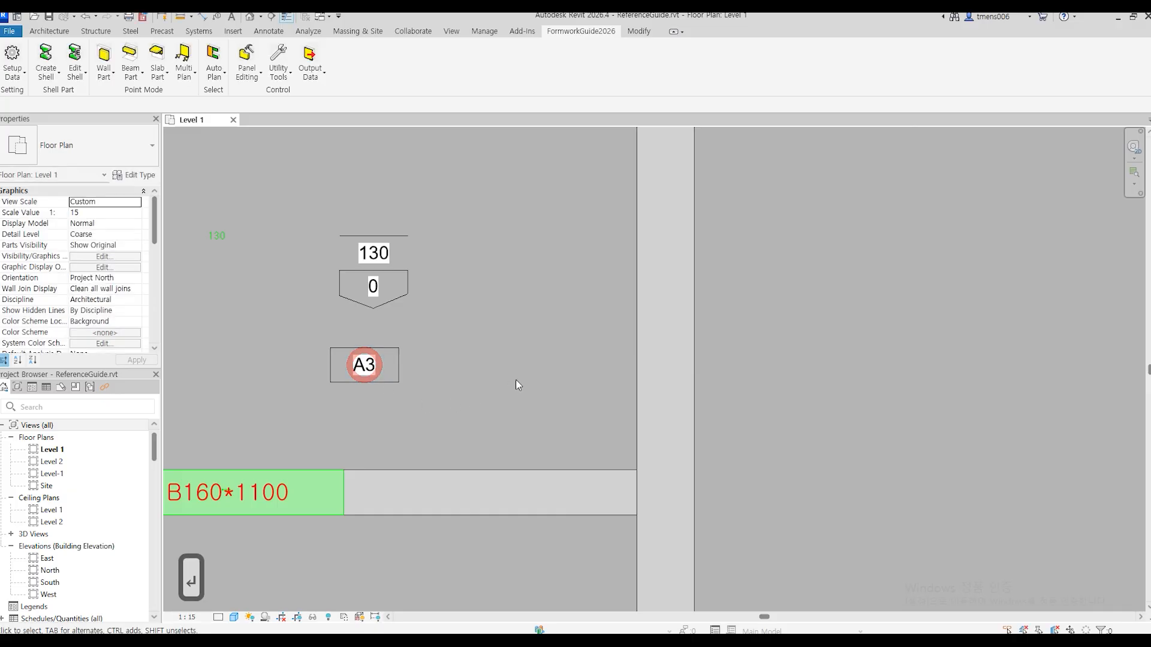
Check the whole Level 1 plan for rooms or outer strips whose floor tag lacks a zone stamp.
scroll(714, 353, "down", 5)
scroll(767, 328, "down", 3)
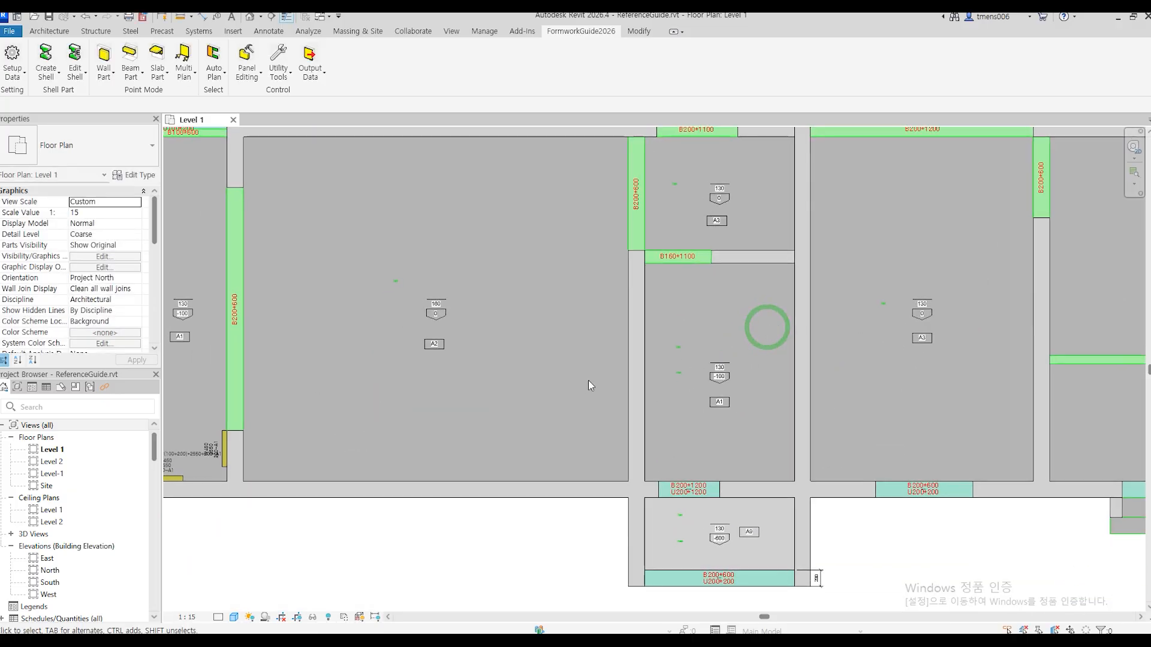
scroll(691, 385, "down", 2)
middle_click_drag(714, 335, 537, 518)
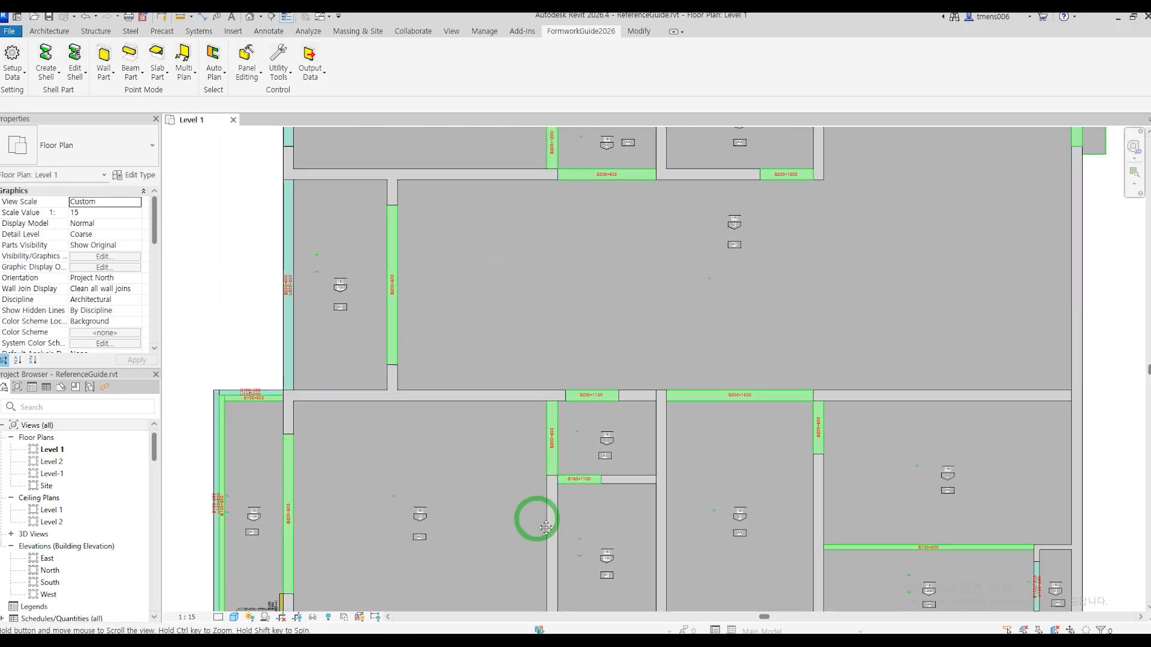
middle_click_drag(578, 343, 514, 492)
middle_click_drag(610, 372, 708, 490)
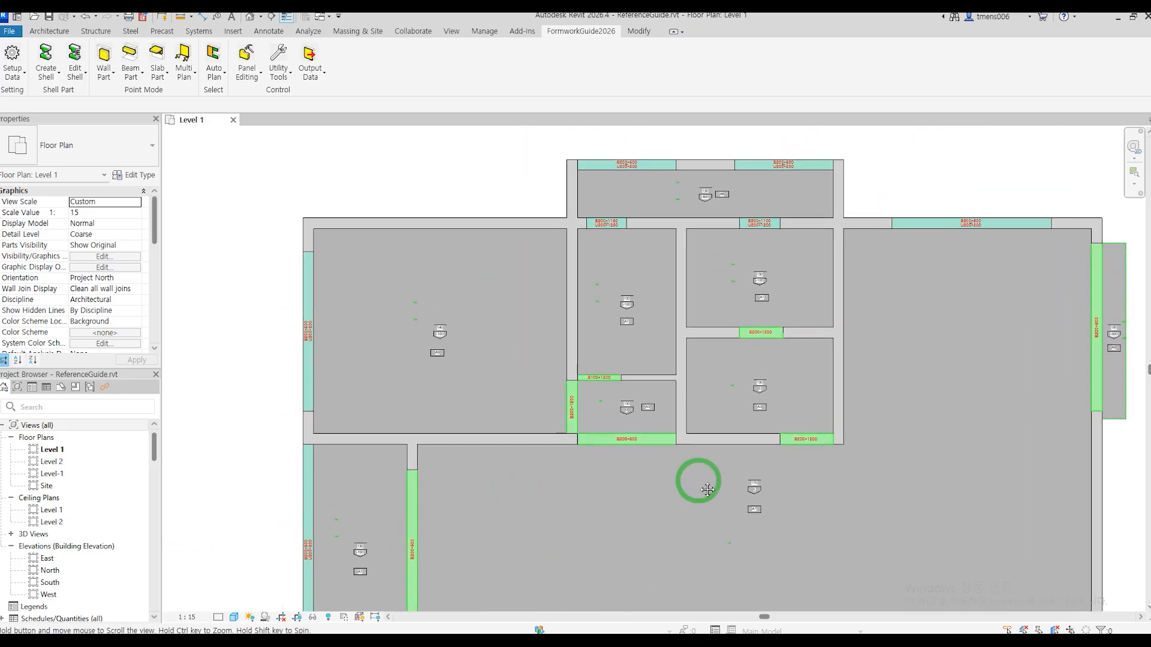
scroll(701, 321, "down", 3)
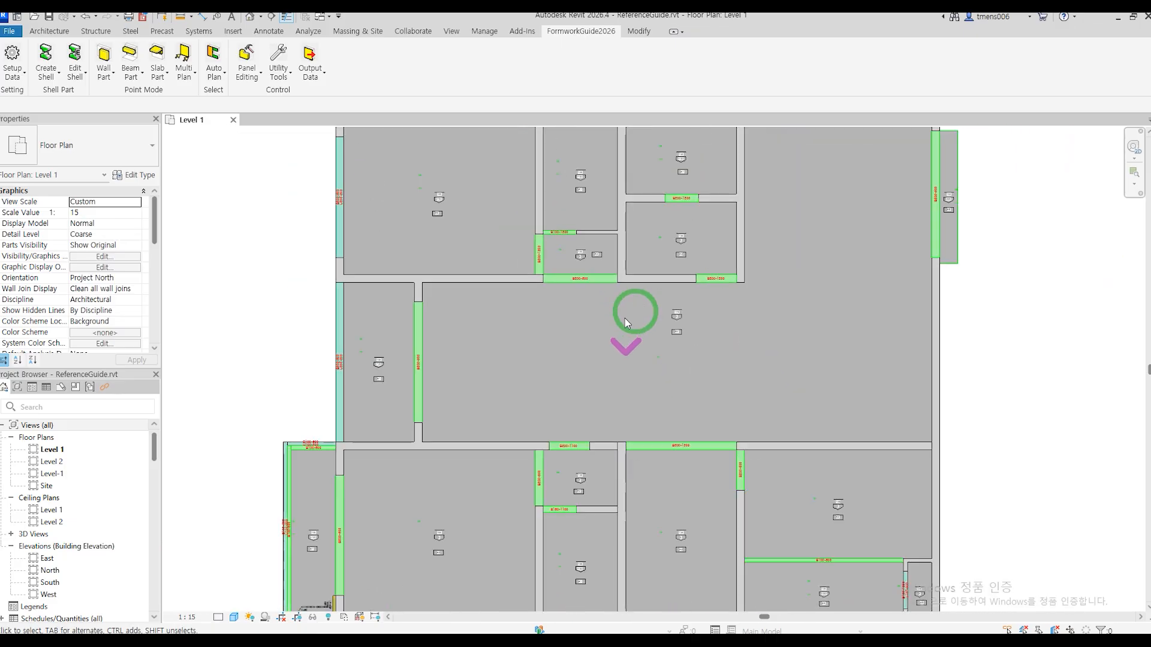
scroll(639, 321, "down", 2)
middle_click_drag(639, 321, 635, 347)
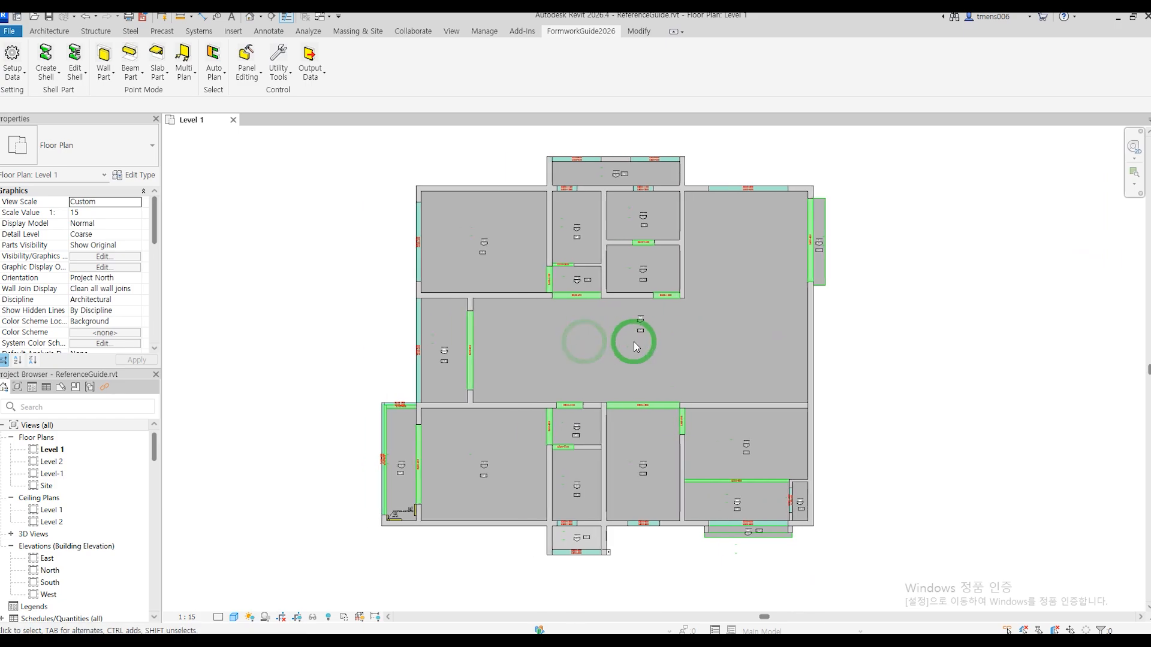